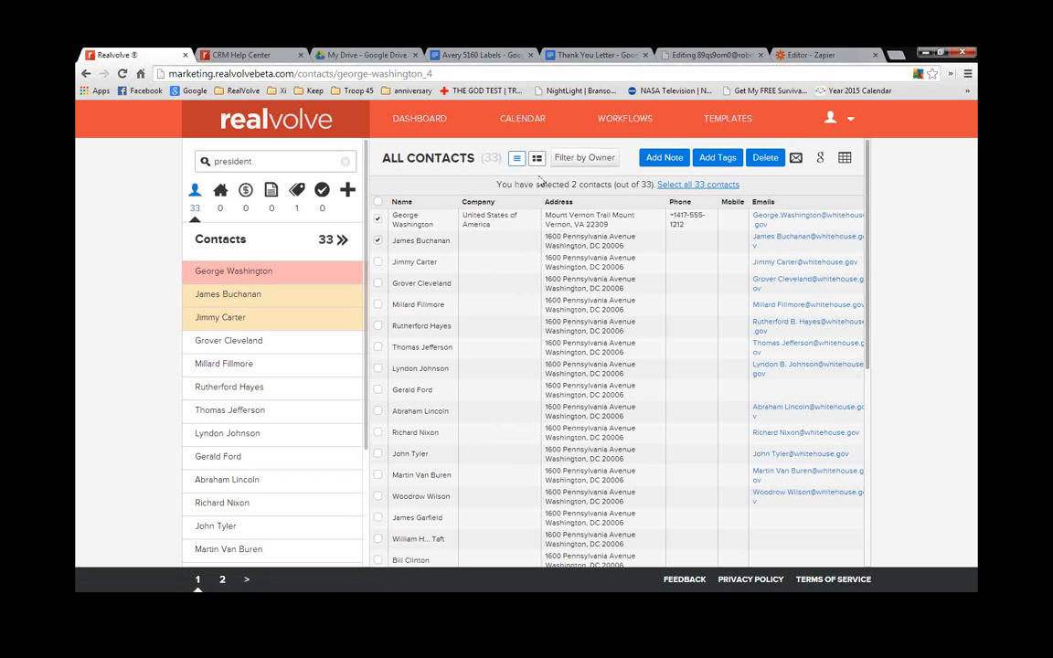
Show all contacts in grid view and classify James Buchanan as C and Jimmy Carter as A
{"action": "left_click", "coordinate": [538, 159]}
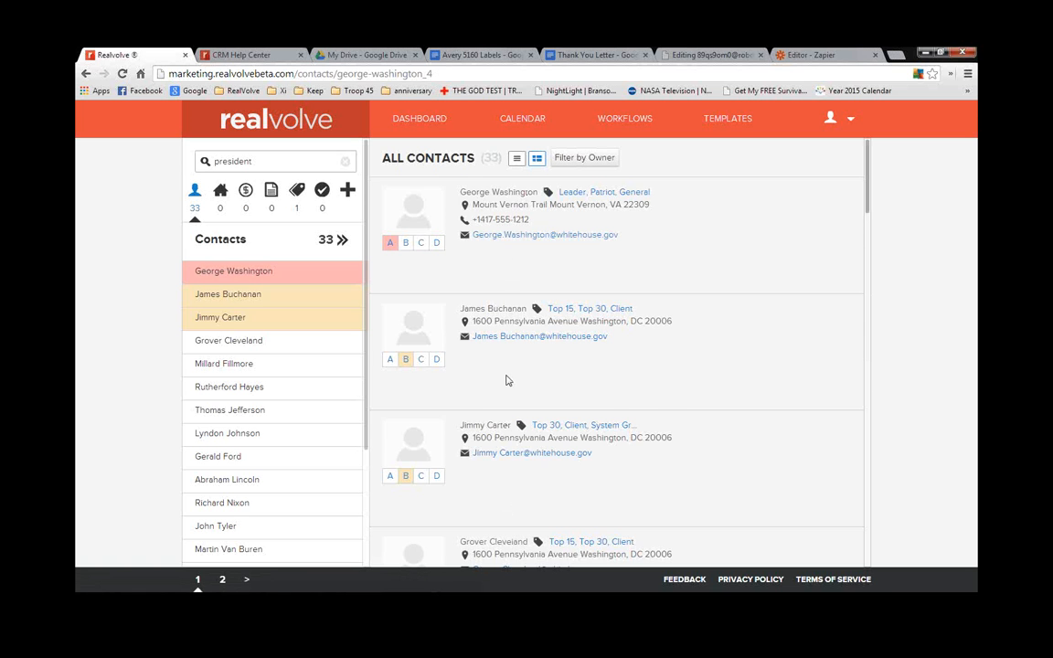
{"action": "scroll", "coordinate": [508, 380], "scroll_direction": "down", "scroll_amount": 3}
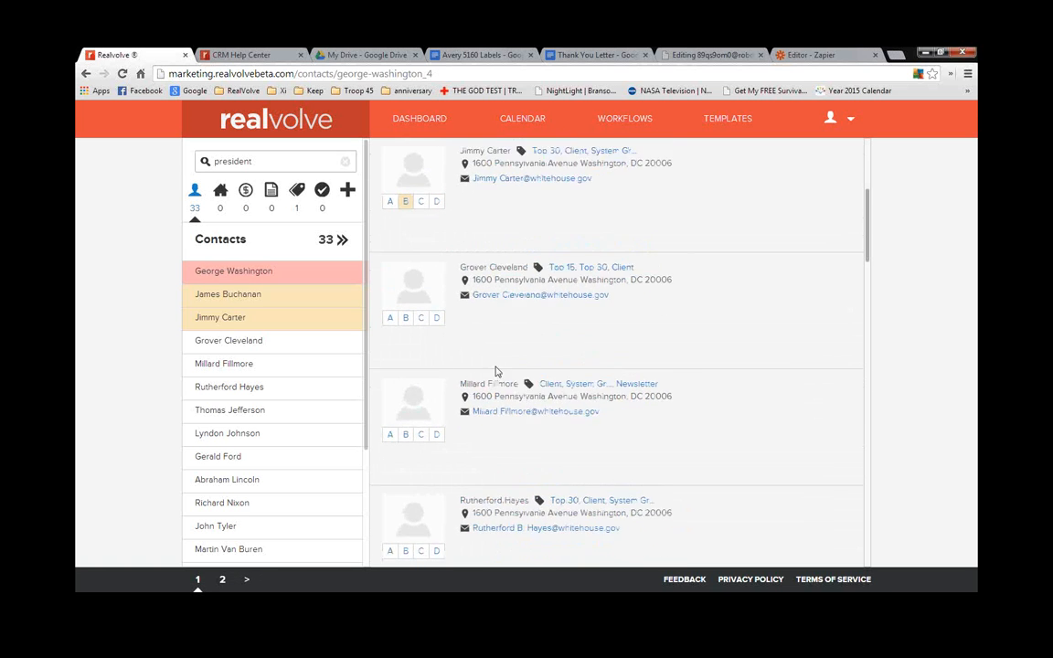
{"action": "scroll", "coordinate": [429, 234], "scroll_direction": "up", "scroll_amount": 3}
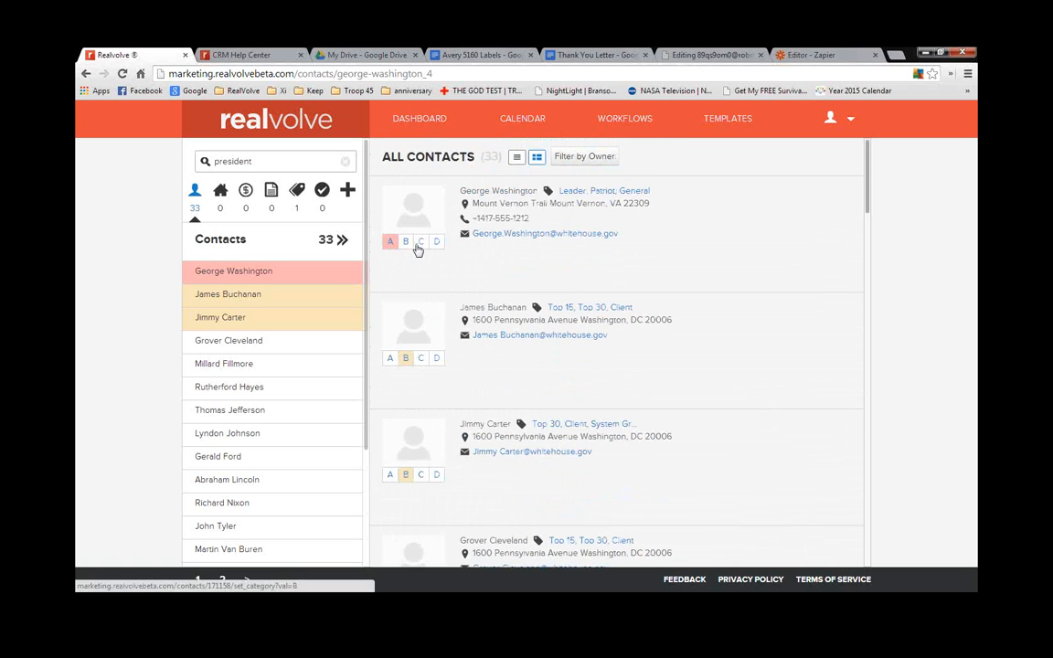
{"action": "left_click", "coordinate": [420, 358]}
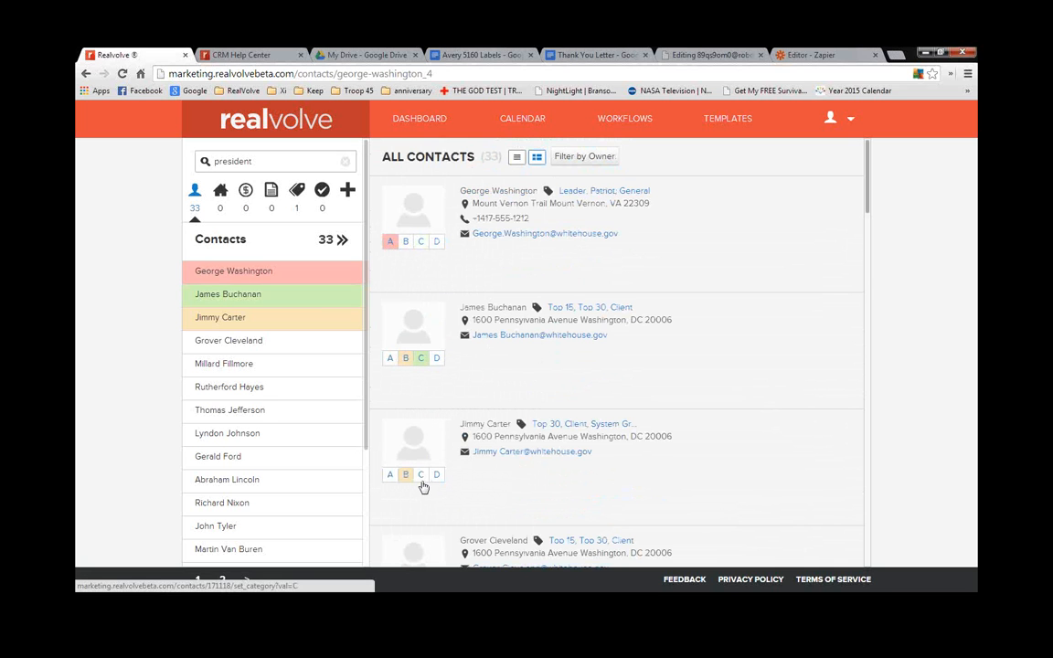
{"action": "left_click", "coordinate": [390, 474]}
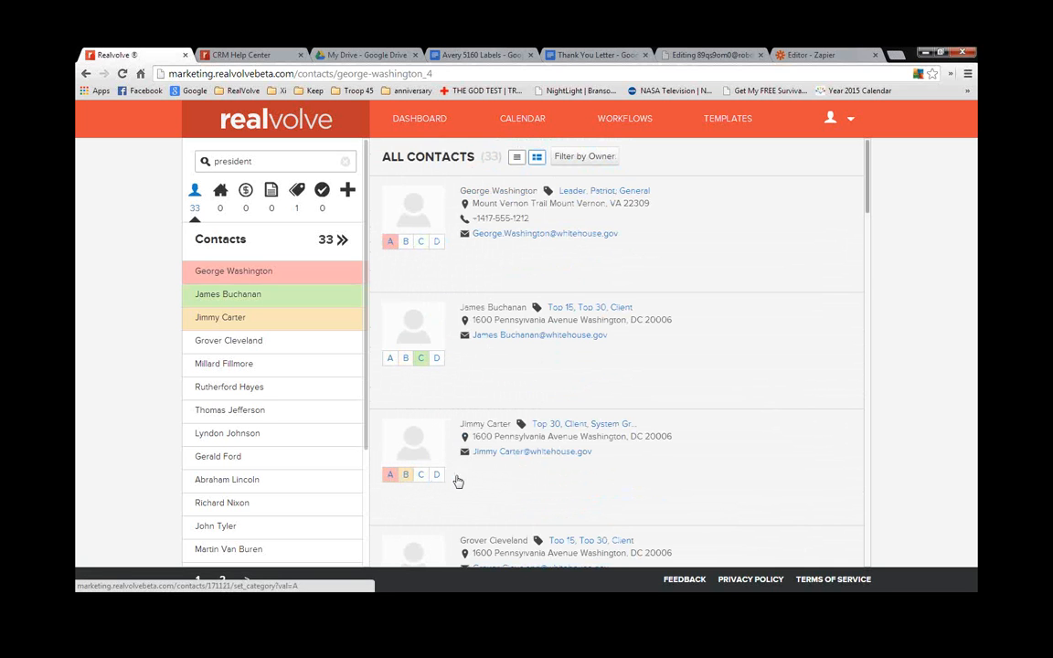
Classify Grover Cleveland and Millard Fillmore as B, Rutherford Hayes as C and Lyndon Johnson as D
{"action": "scroll", "coordinate": [466, 474], "scroll_direction": "down", "scroll_amount": 4}
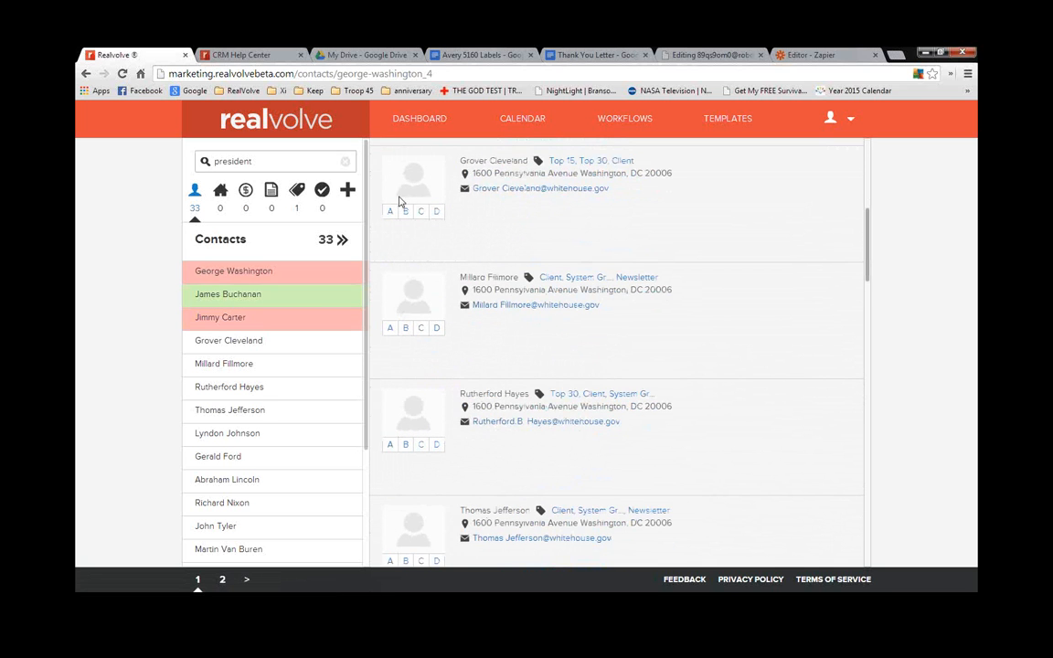
{"action": "left_click", "coordinate": [406, 211]}
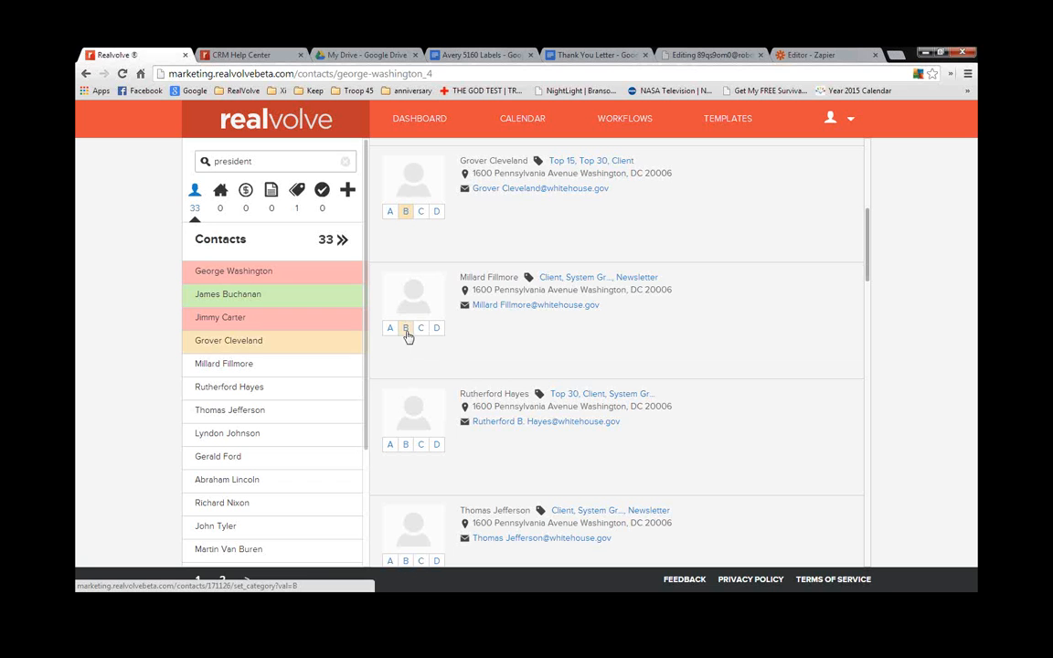
{"action": "left_click", "coordinate": [407, 336]}
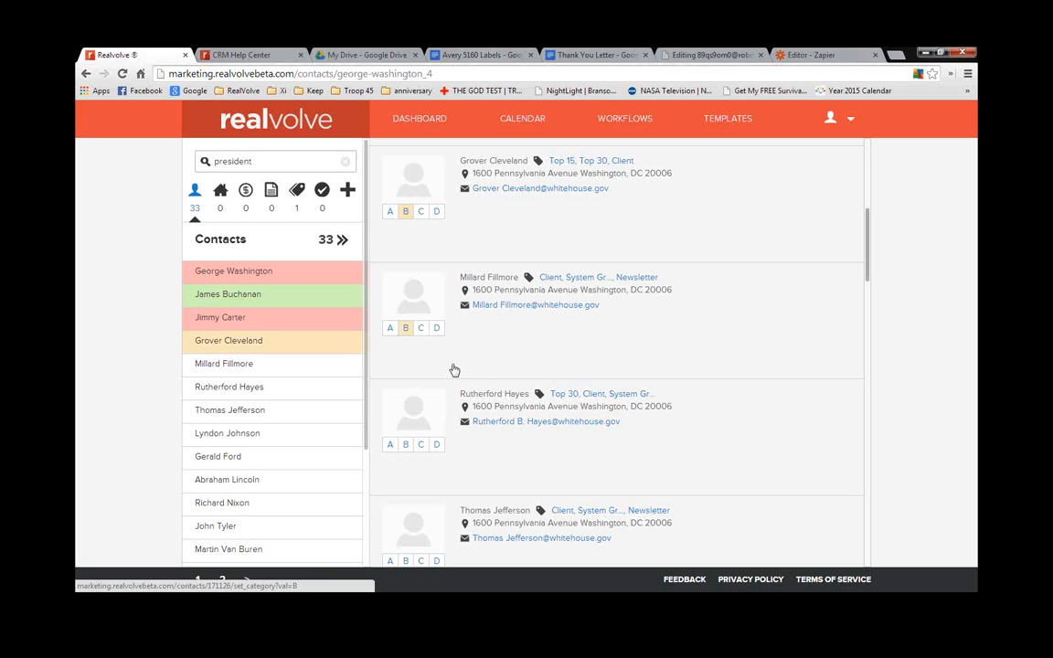
{"action": "left_click", "coordinate": [422, 445]}
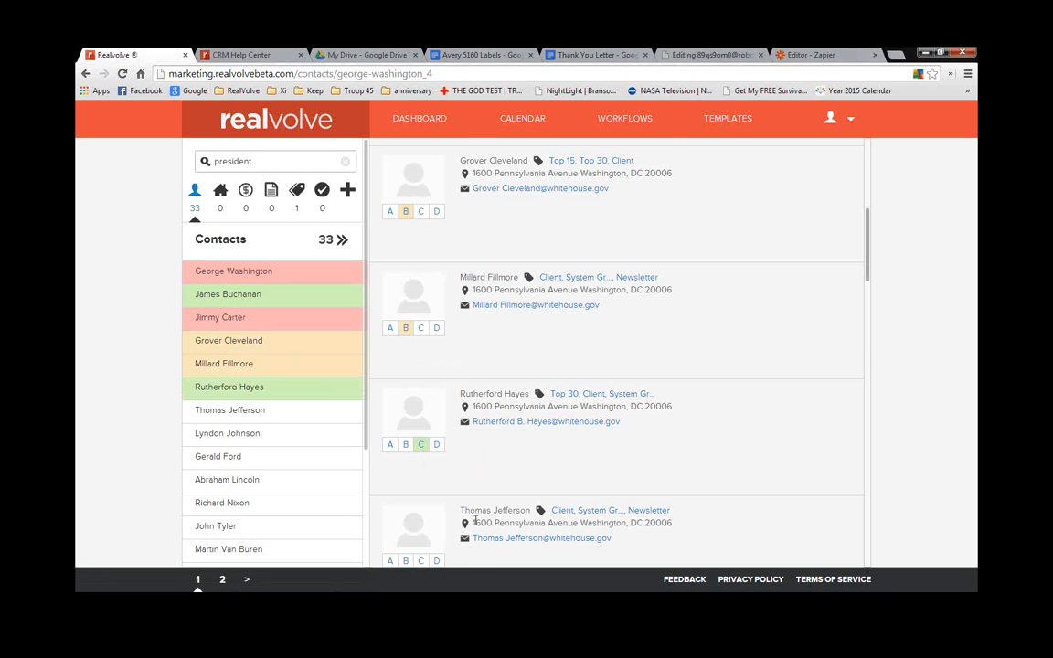
{"action": "scroll", "coordinate": [474, 520], "scroll_direction": "down", "scroll_amount": 5}
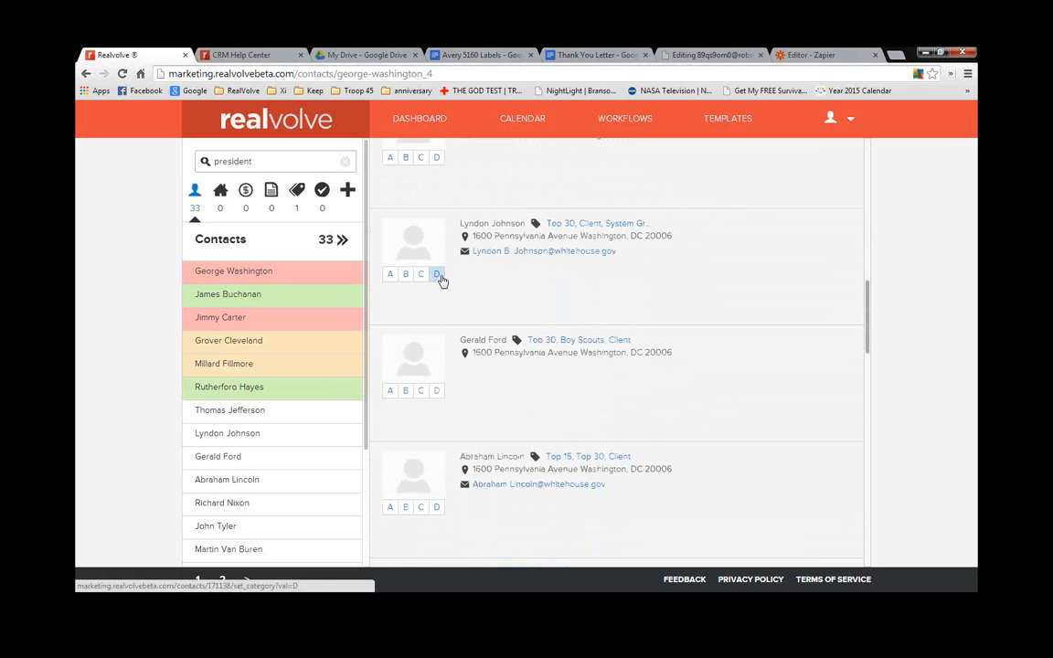
{"action": "left_click", "coordinate": [439, 275]}
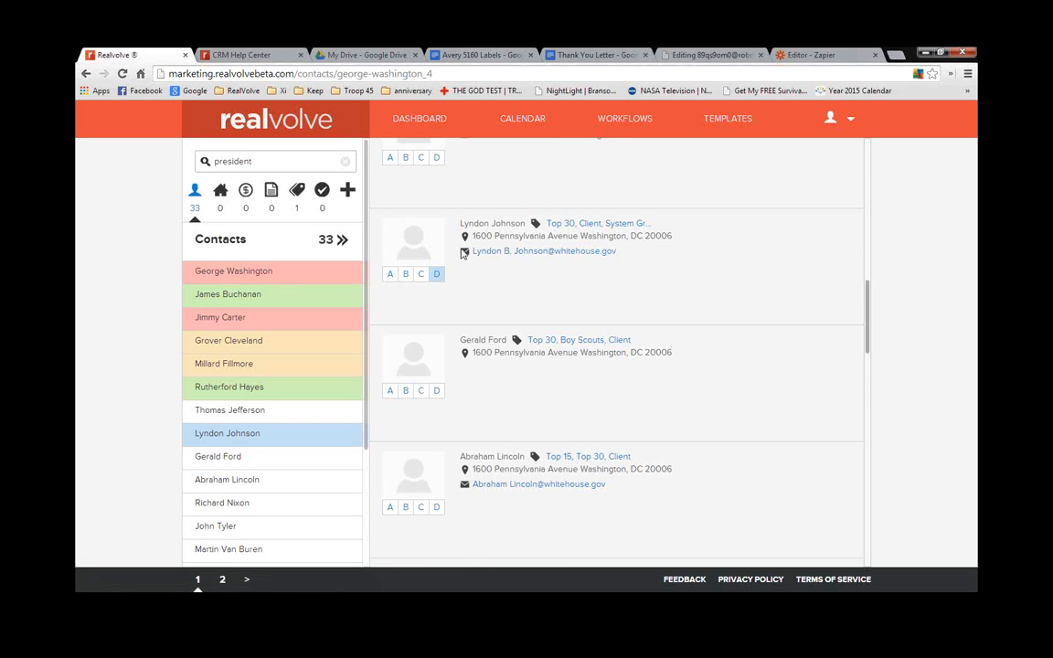
{"action": "scroll", "coordinate": [445, 402], "scroll_direction": "up", "scroll_amount": 5}
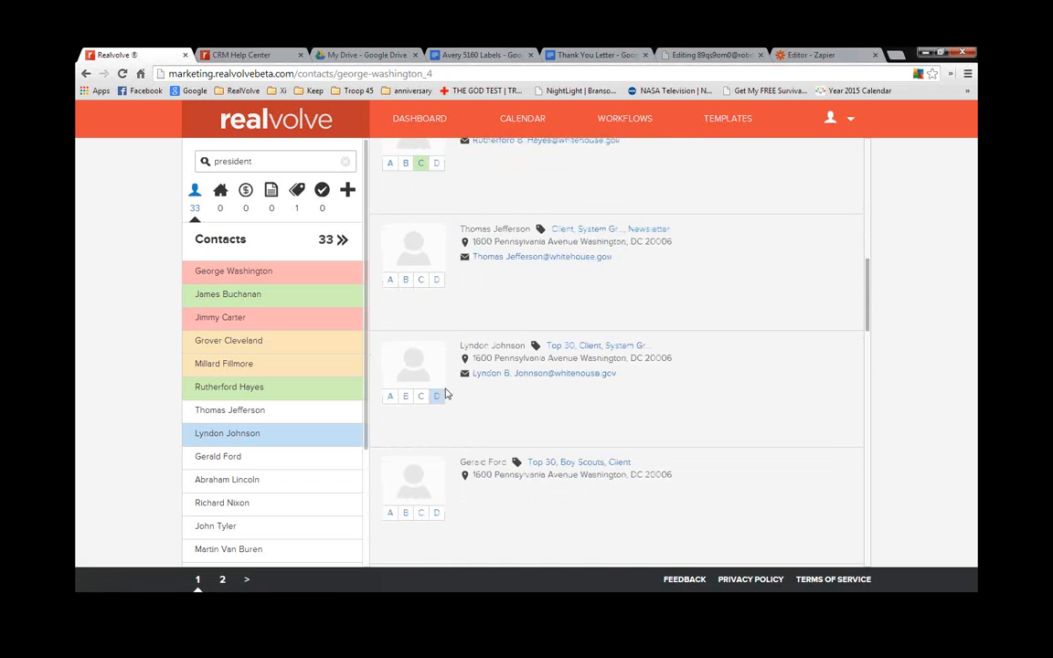
{"action": "scroll", "coordinate": [453, 301], "scroll_direction": "up", "scroll_amount": 5}
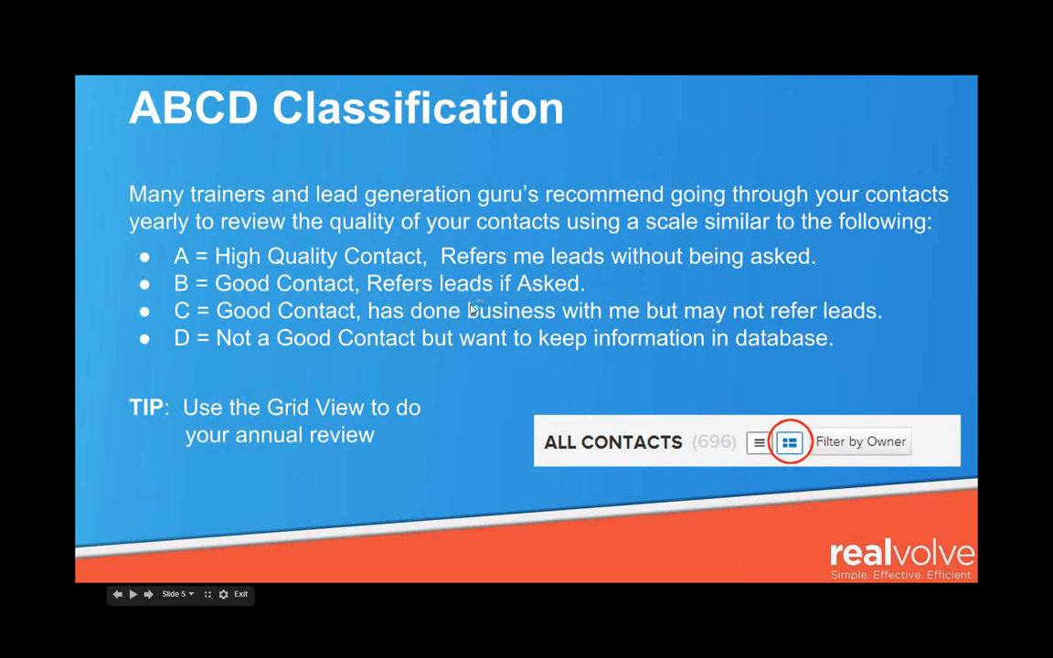
{"action": "left_click", "coordinate": [471, 310]}
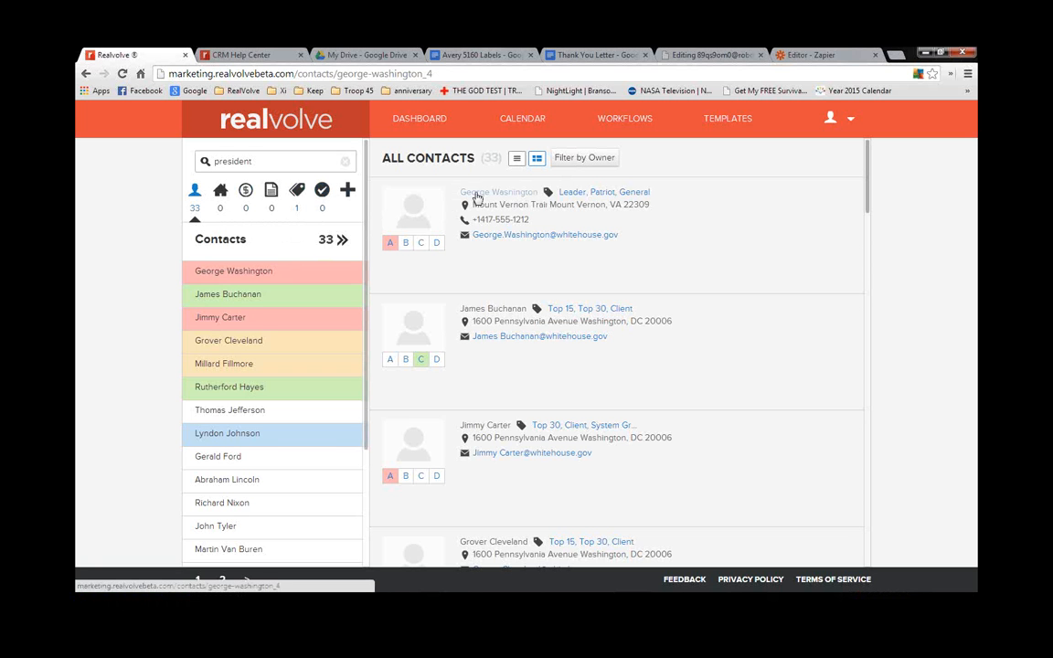
Open George Washington's contact record and assign the new tag "Good Father" on its Radar page
{"action": "left_click", "coordinate": [476, 194]}
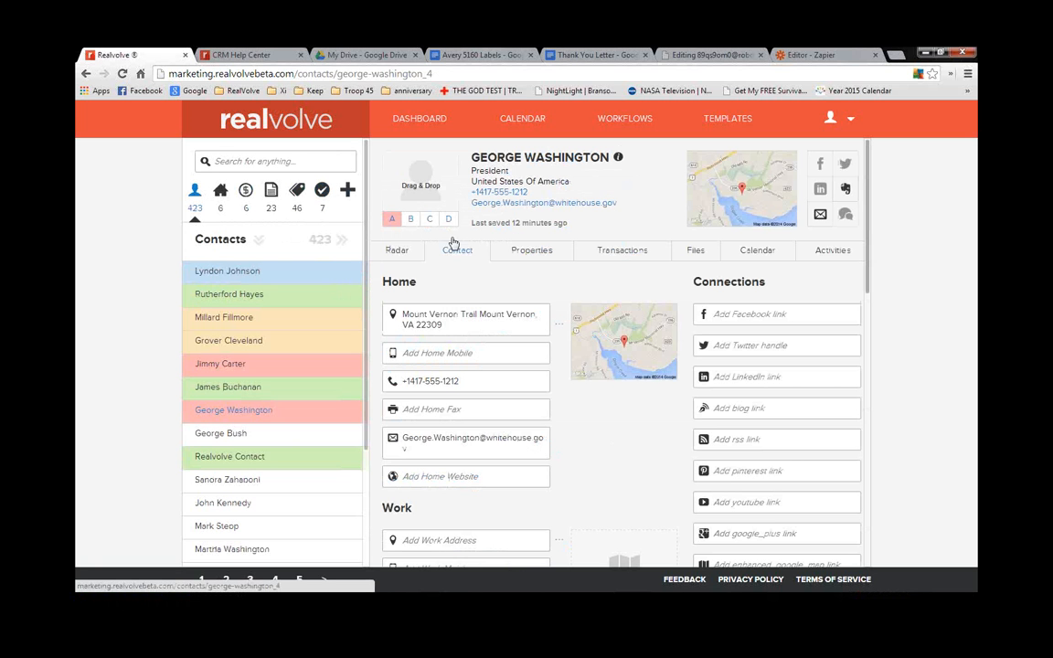
{"action": "left_click", "coordinate": [395, 260]}
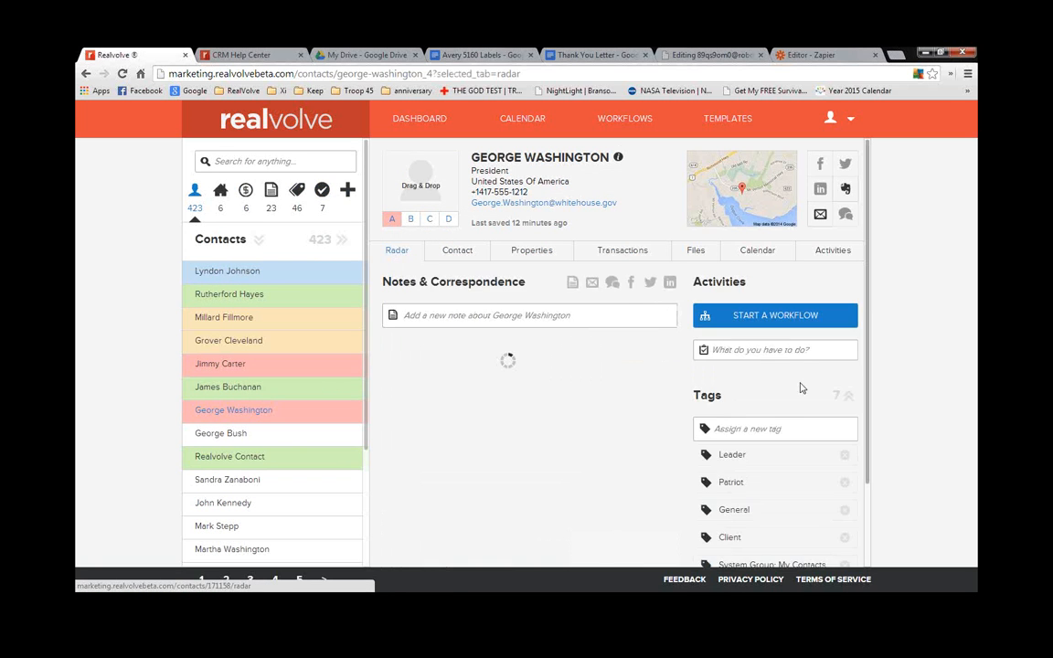
{"action": "scroll", "coordinate": [745, 388], "scroll_direction": "down", "scroll_amount": 1}
{"action": "scroll", "coordinate": [745, 388], "scroll_direction": "down", "scroll_amount": 1}
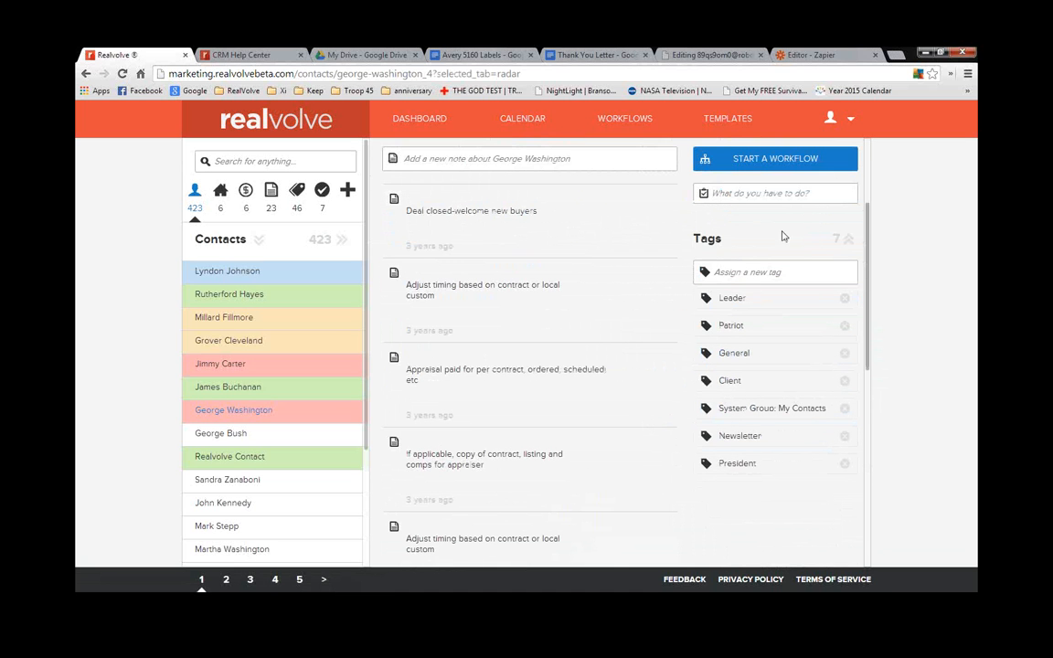
{"action": "left_click", "coordinate": [749, 273]}
{"action": "type", "text": "Good Ga"}
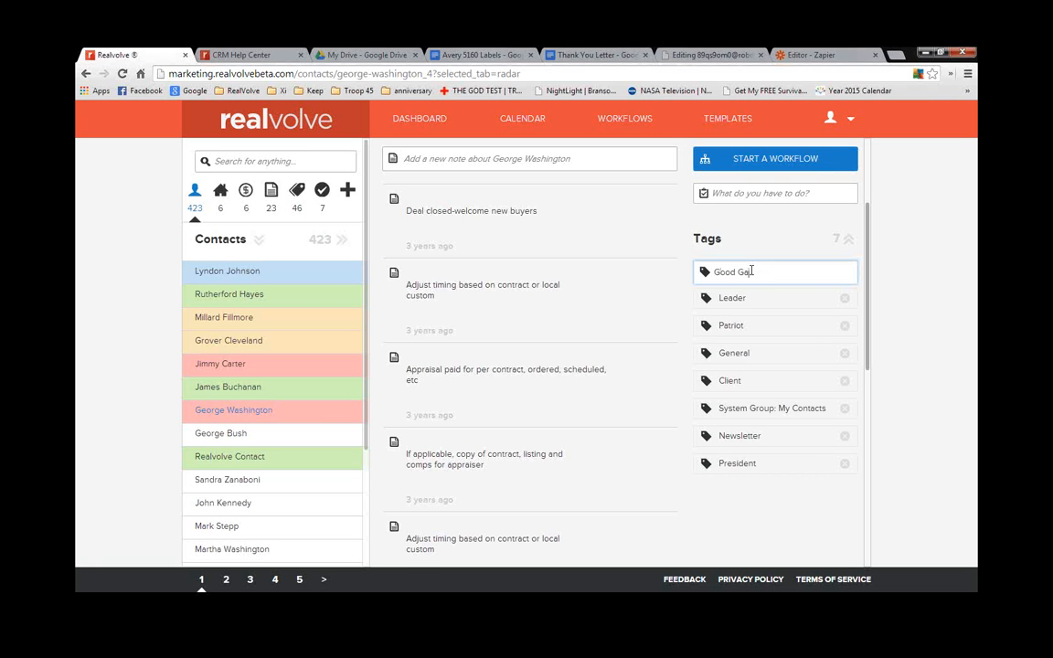
{"action": "key", "text": "BackSpace"}
{"action": "key", "text": "BackSpace"}
{"action": "type", "text": "Father"}
{"action": "key", "text": "Return"}
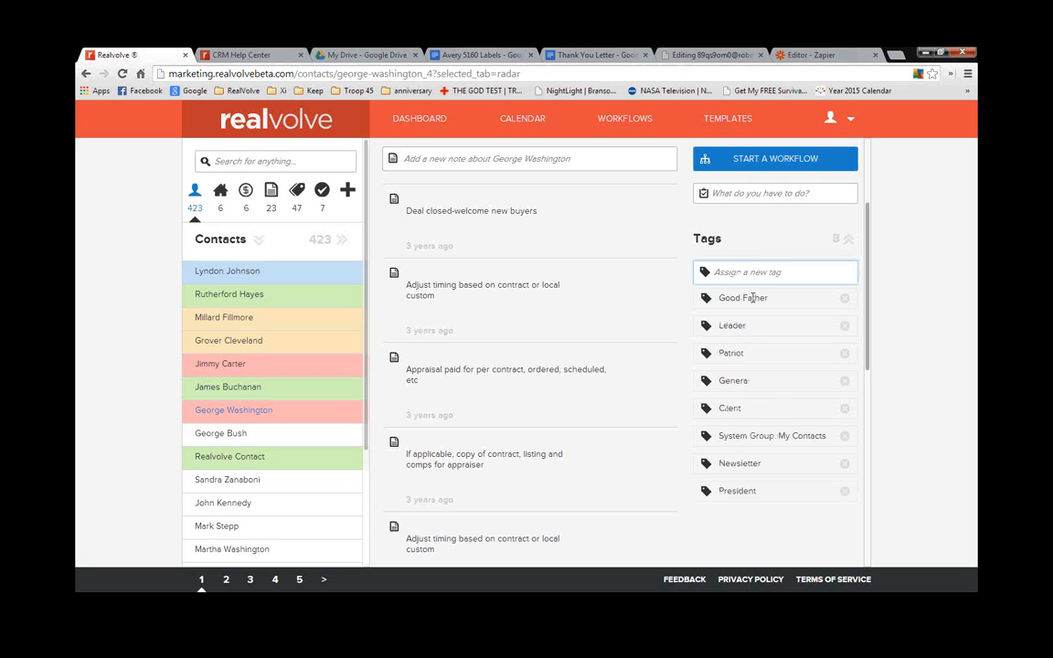
Search the existing tags for "Good" while assigning a tag to George Washington
{"action": "left_click", "coordinate": [755, 299]}
{"action": "type", "text": "Good"}
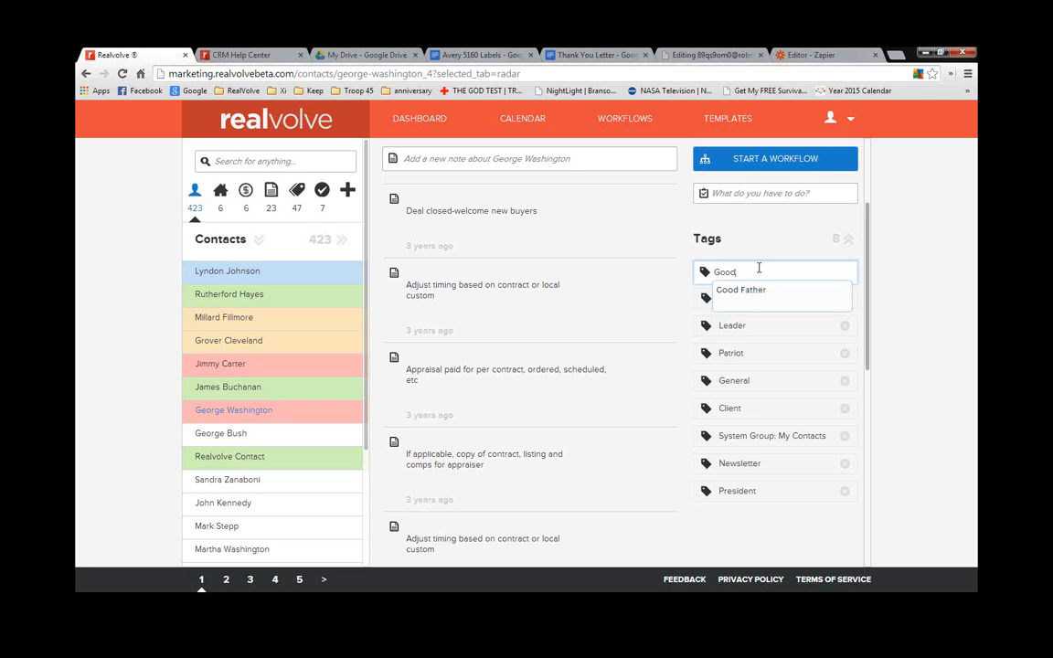
{"action": "key", "text": "Return"}
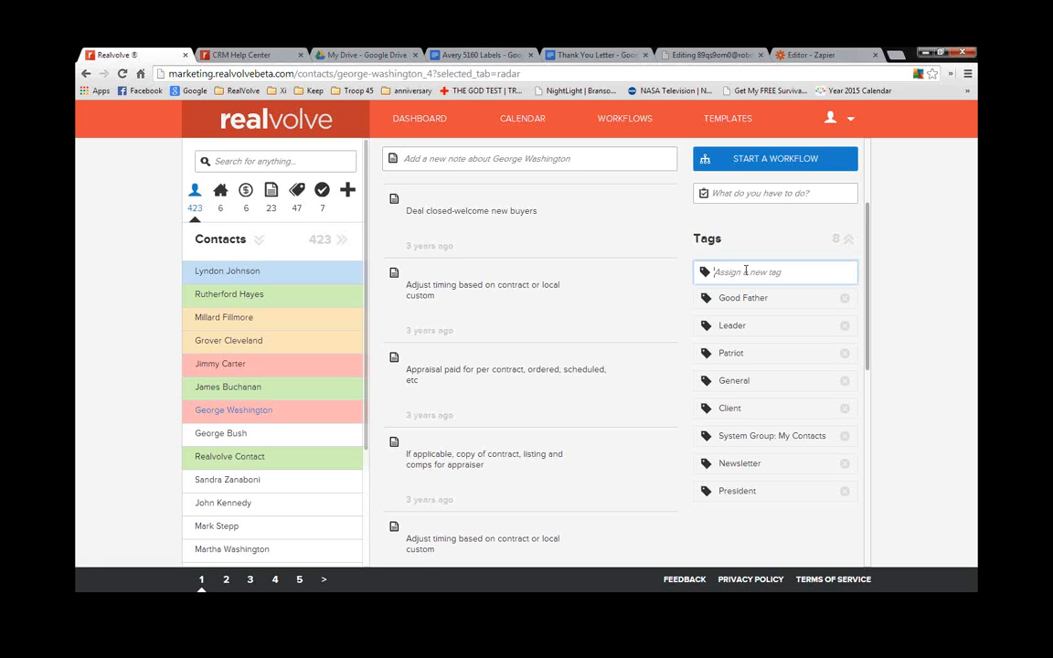
Assign the tags "Hot Prospect, Lake Wood Hills" to George Washington in one entry and remove the Good Father tag
{"action": "type", "text": "Hot Prospect."}
{"action": "type", "text": "Lake Wood Hills"}
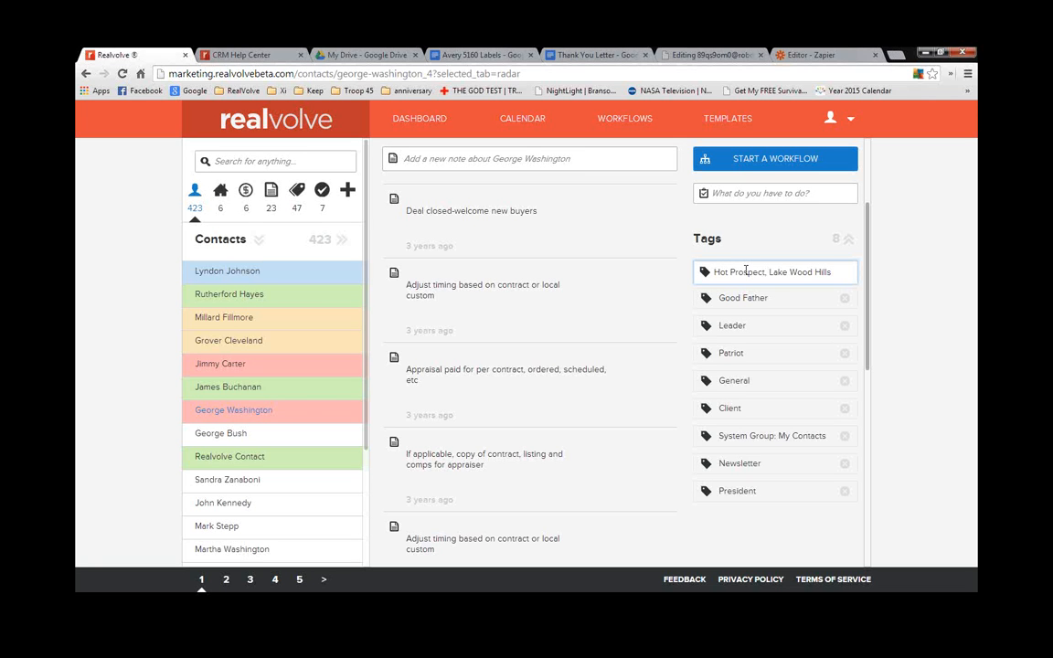
{"action": "key", "text": "Return"}
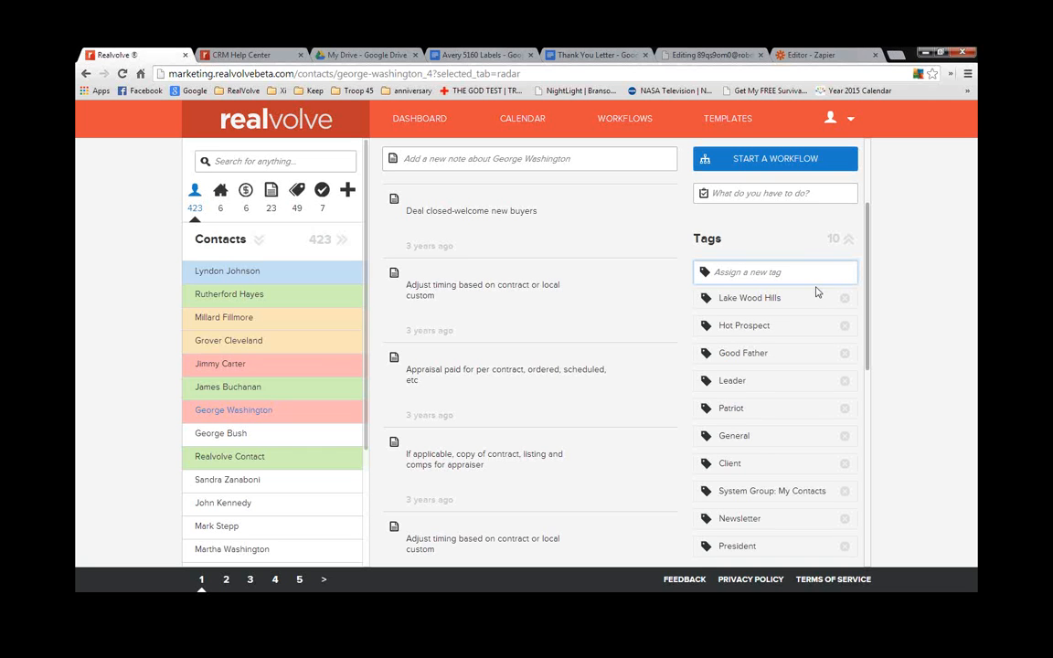
{"action": "left_click", "coordinate": [845, 355]}
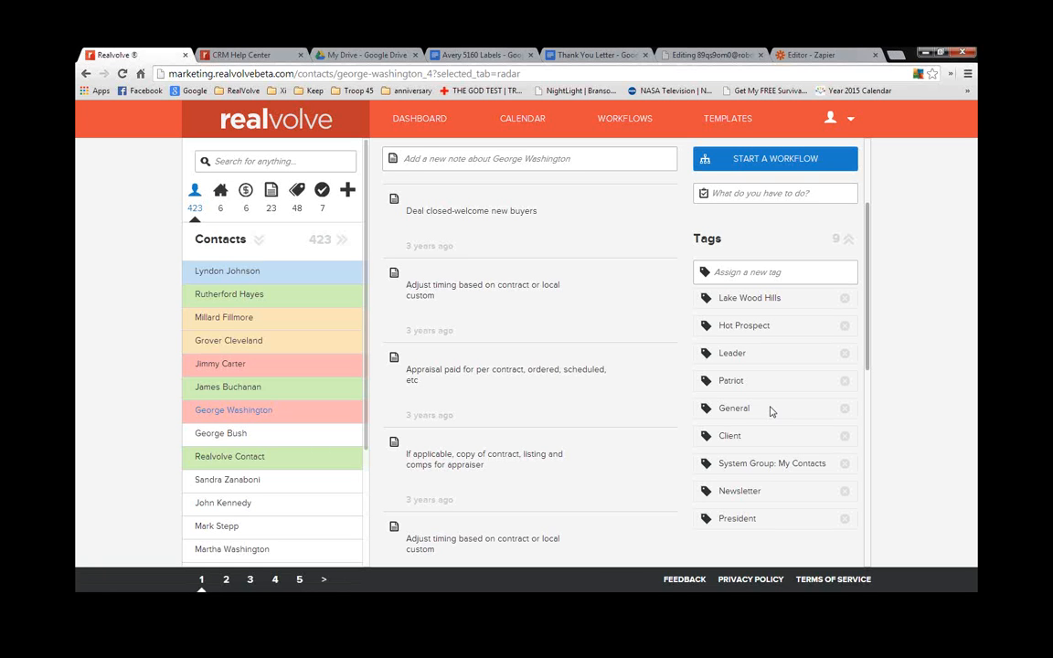
List all tags in the database and show the contacts tagged Hot Prospect
{"action": "left_click", "coordinate": [703, 272]}
{"action": "left_click", "coordinate": [299, 192]}
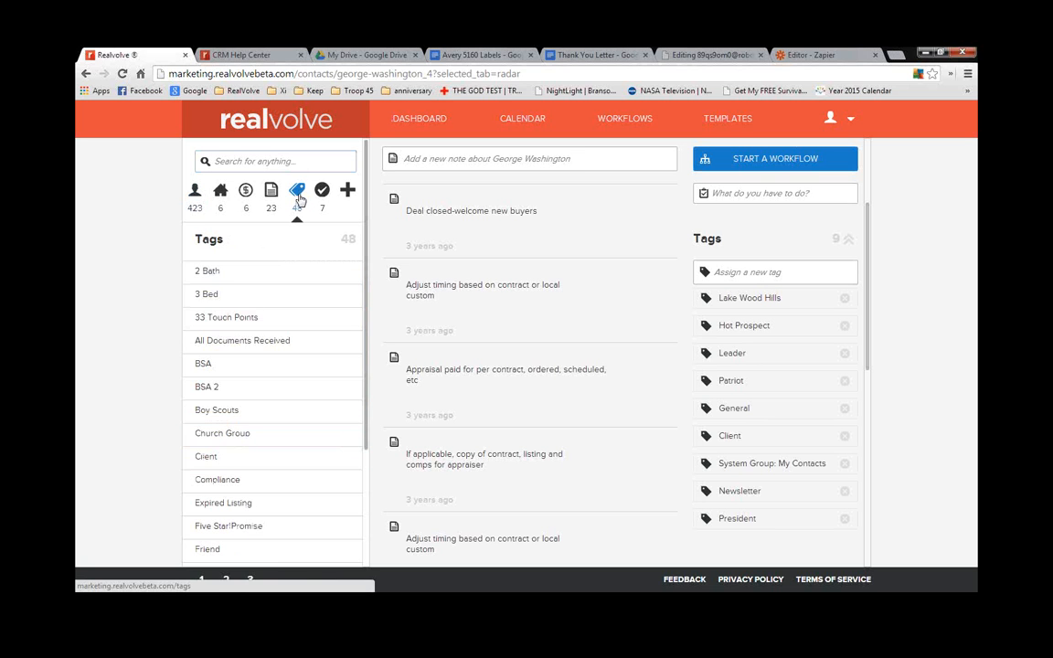
{"action": "scroll", "coordinate": [247, 402], "scroll_direction": "down", "scroll_amount": 3}
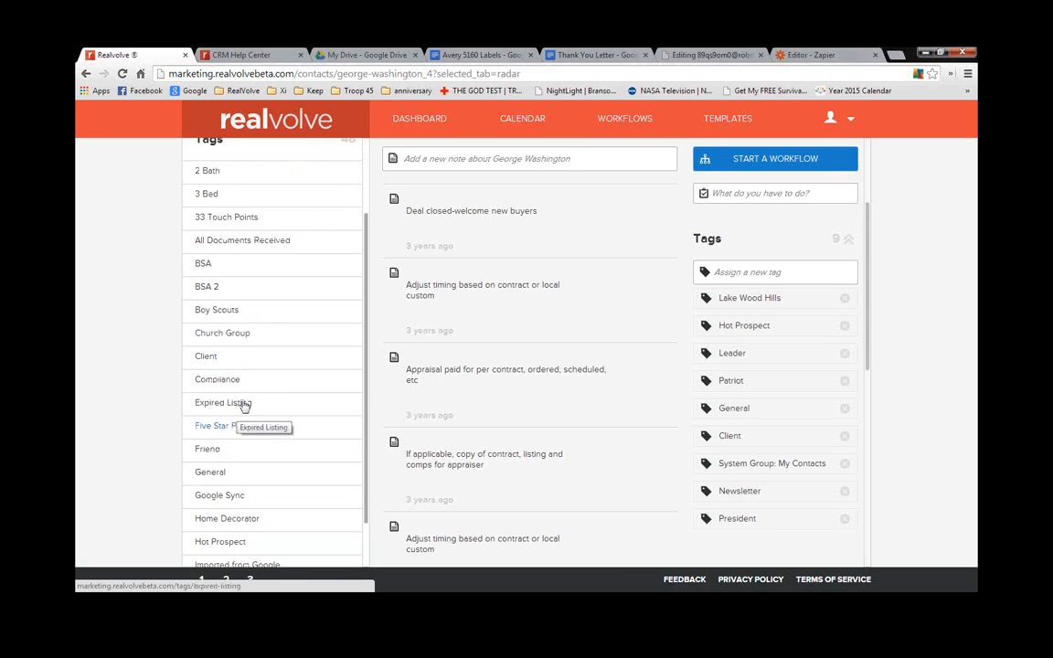
{"action": "left_click", "coordinate": [220, 542]}
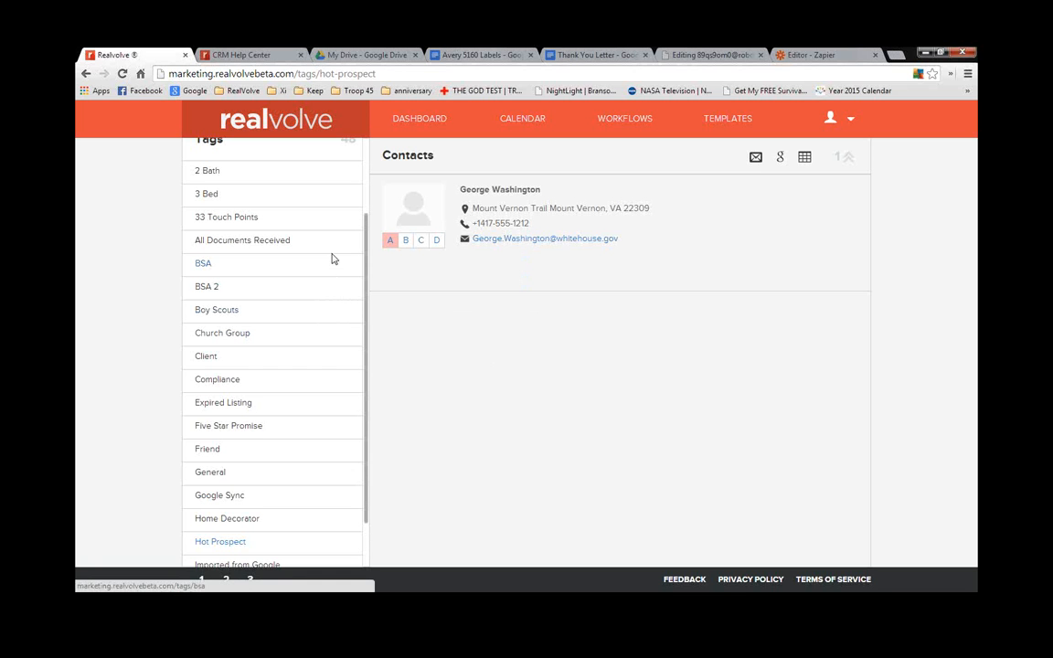
{"action": "scroll", "coordinate": [314, 255], "scroll_direction": "up", "scroll_amount": 3}
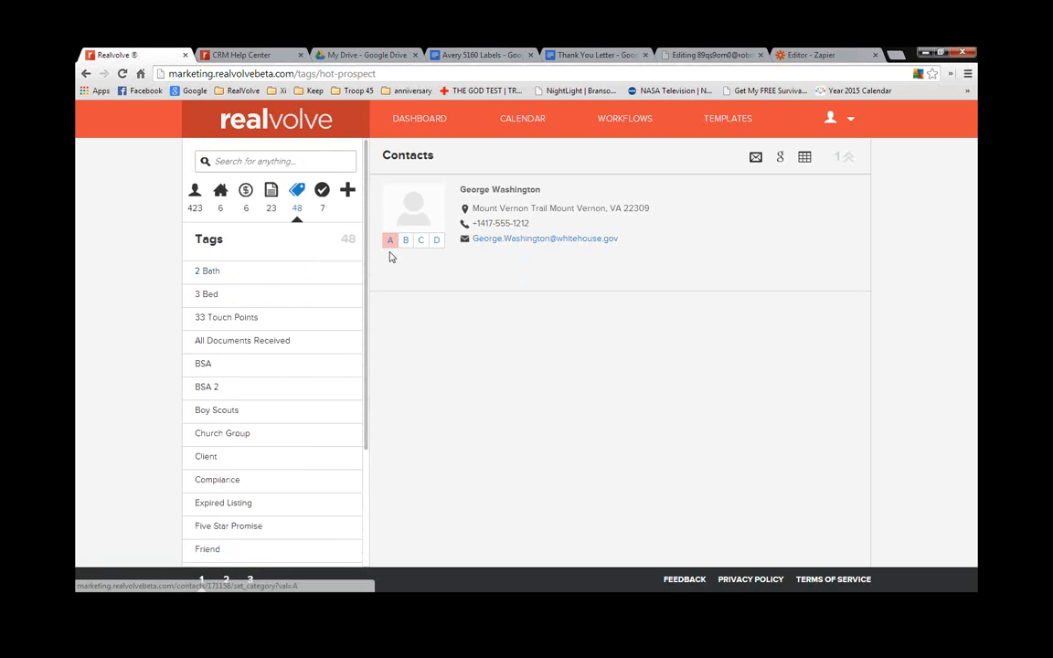
Return to the full contacts list and open George Washington's contact record
{"action": "left_click", "coordinate": [195, 199]}
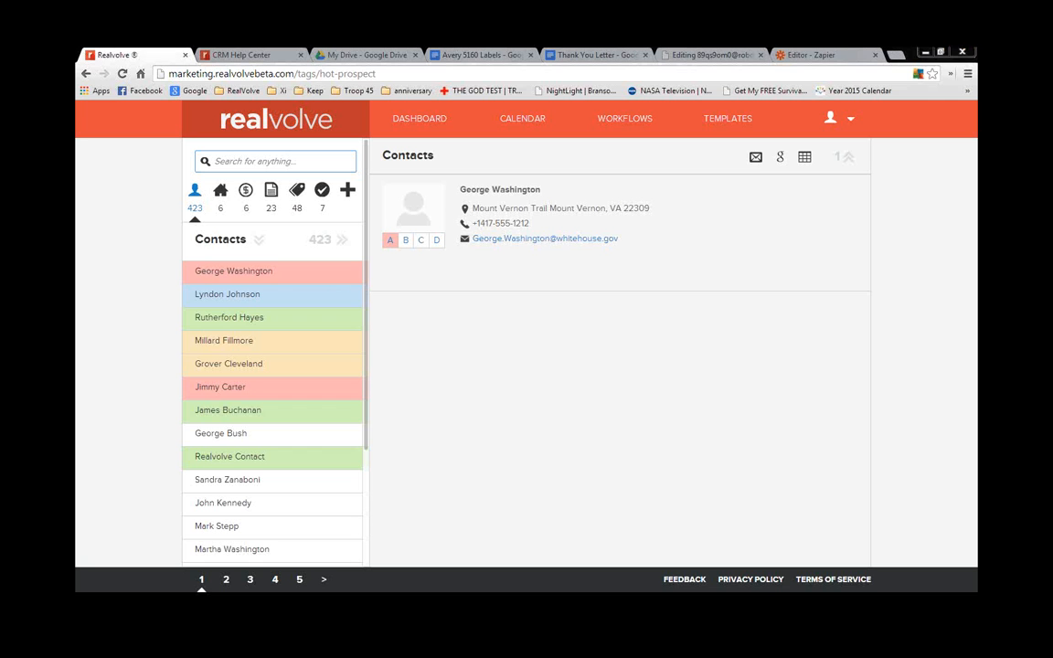
{"action": "left_click", "coordinate": [658, 295]}
{"action": "left_click", "coordinate": [217, 275]}
{"action": "left_click", "coordinate": [329, 283]}
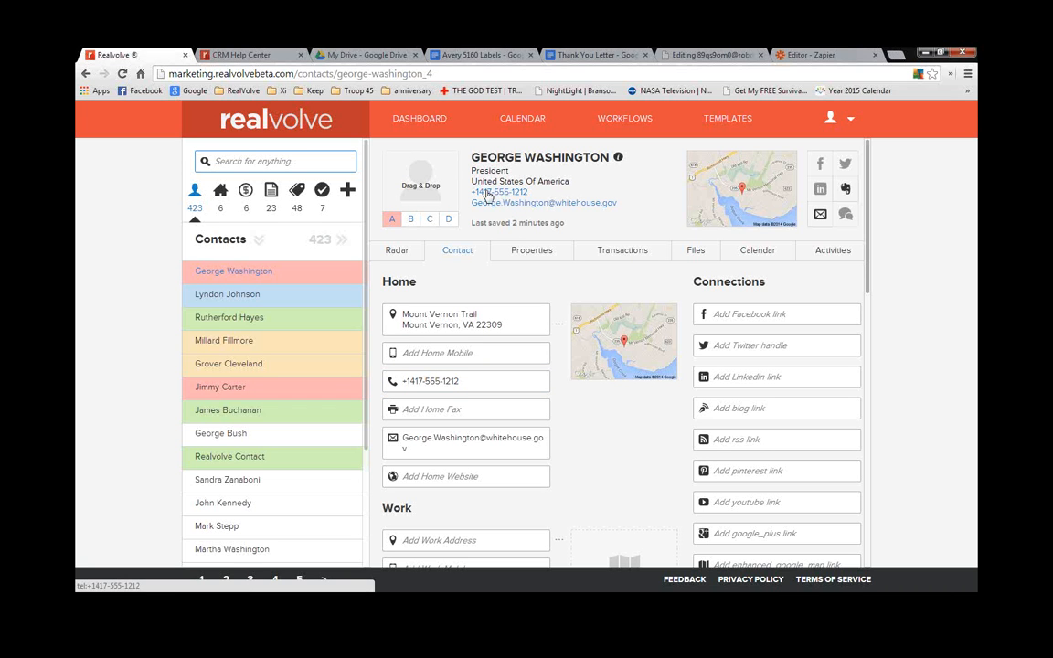
{"action": "left_click", "coordinate": [491, 193]}
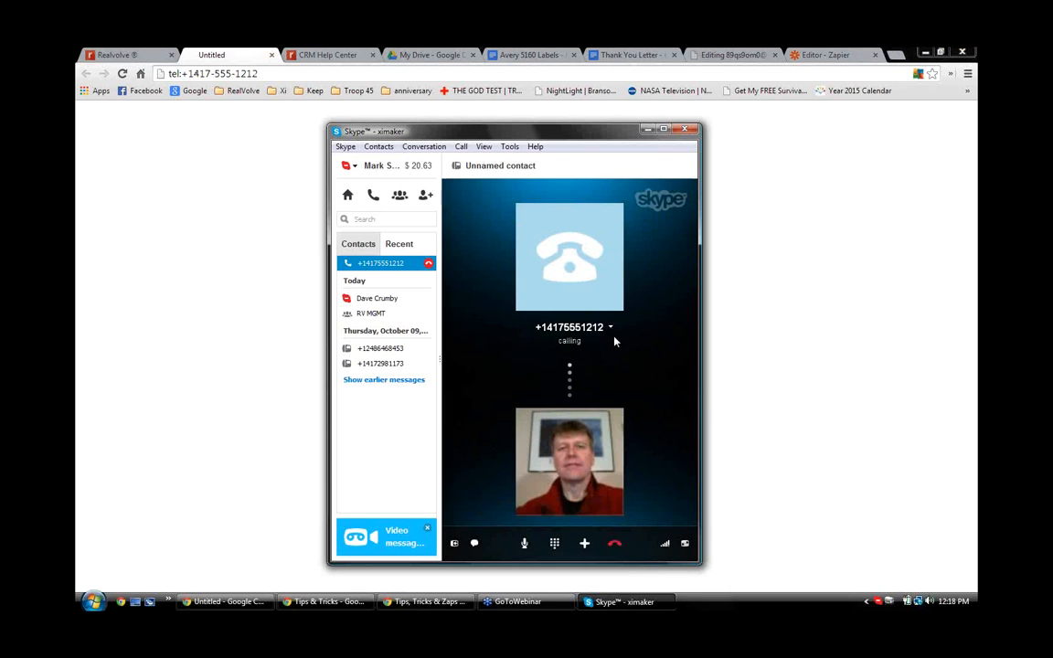
{"action": "left_click", "coordinate": [614, 547]}
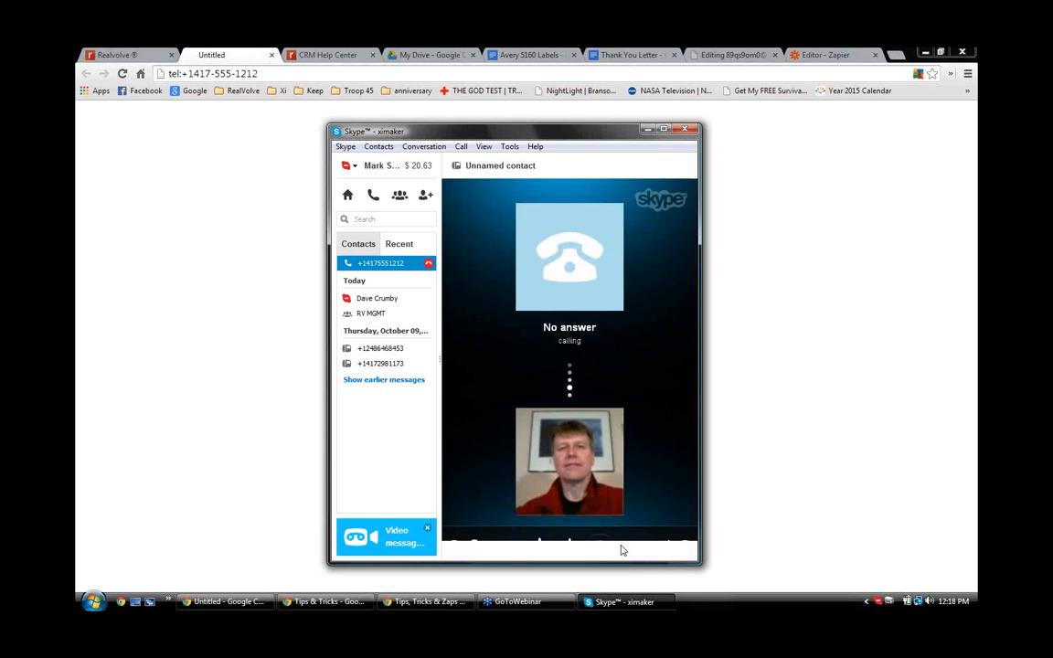
{"action": "left_click", "coordinate": [690, 132]}
{"action": "left_click", "coordinate": [271, 55]}
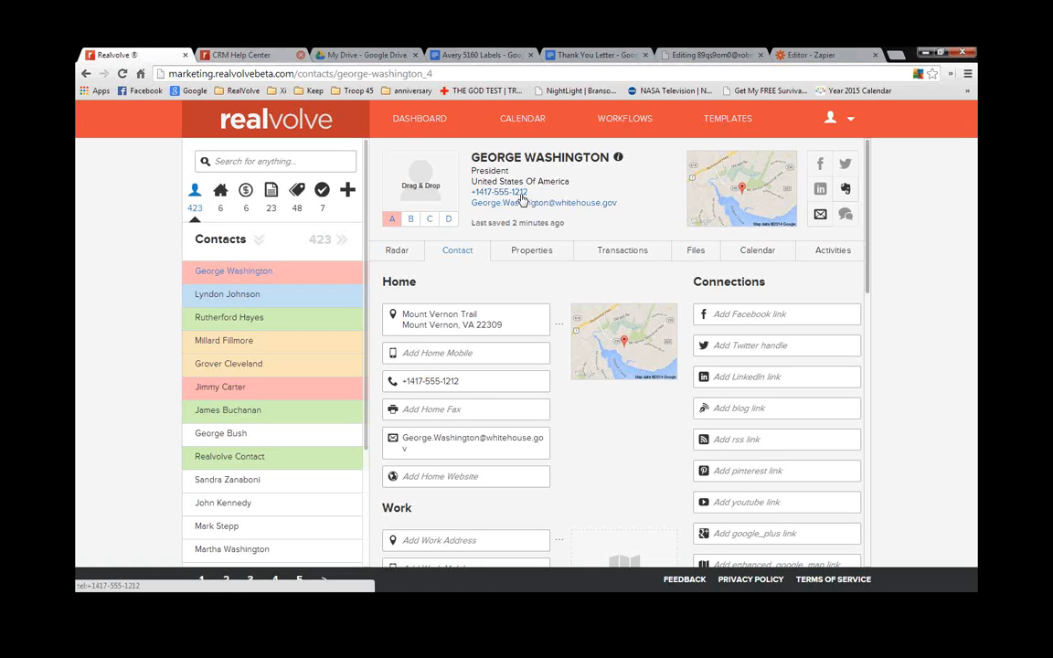
Add the note "as you type" to George Washington's notes and correspondence
{"action": "left_click", "coordinate": [397, 251]}
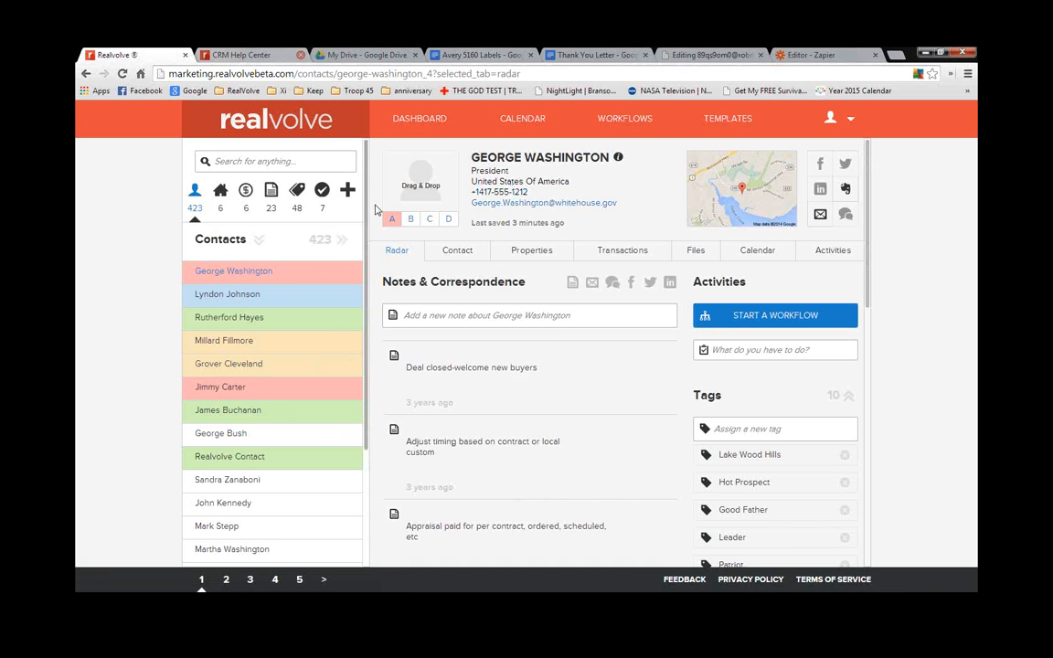
{"action": "left_click", "coordinate": [442, 317]}
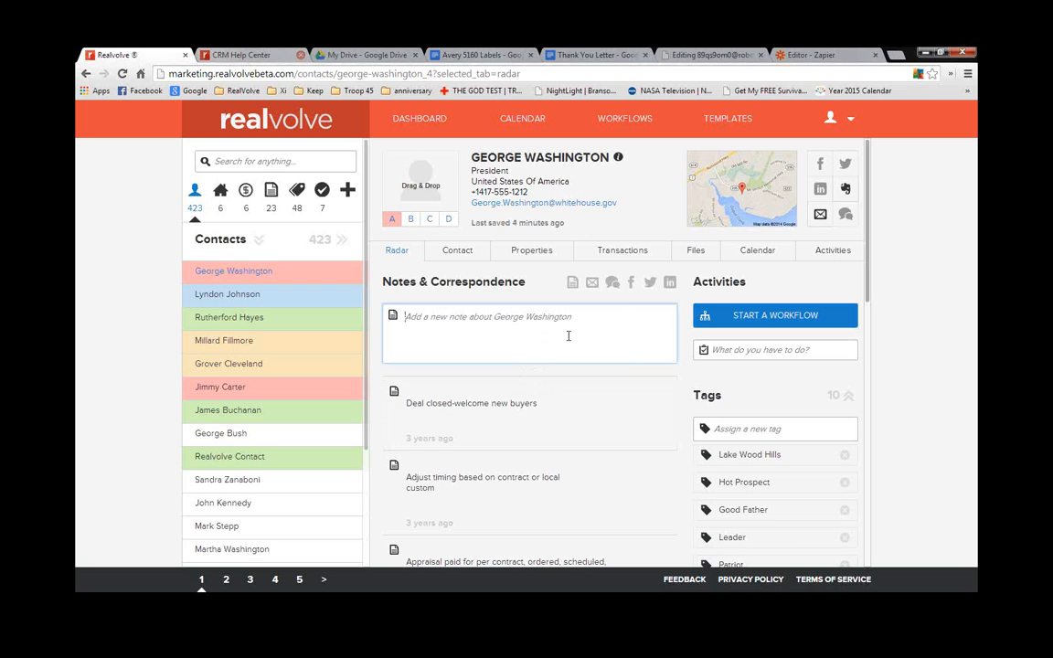
{"action": "type", "text": "as you type"}
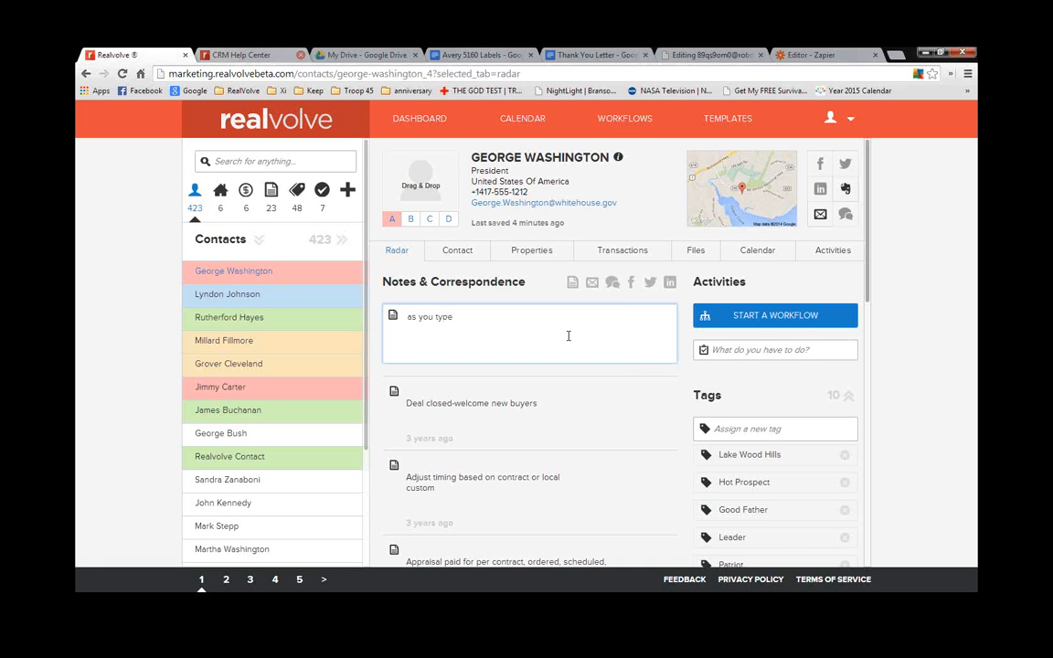
{"action": "key", "text": "Tab"}
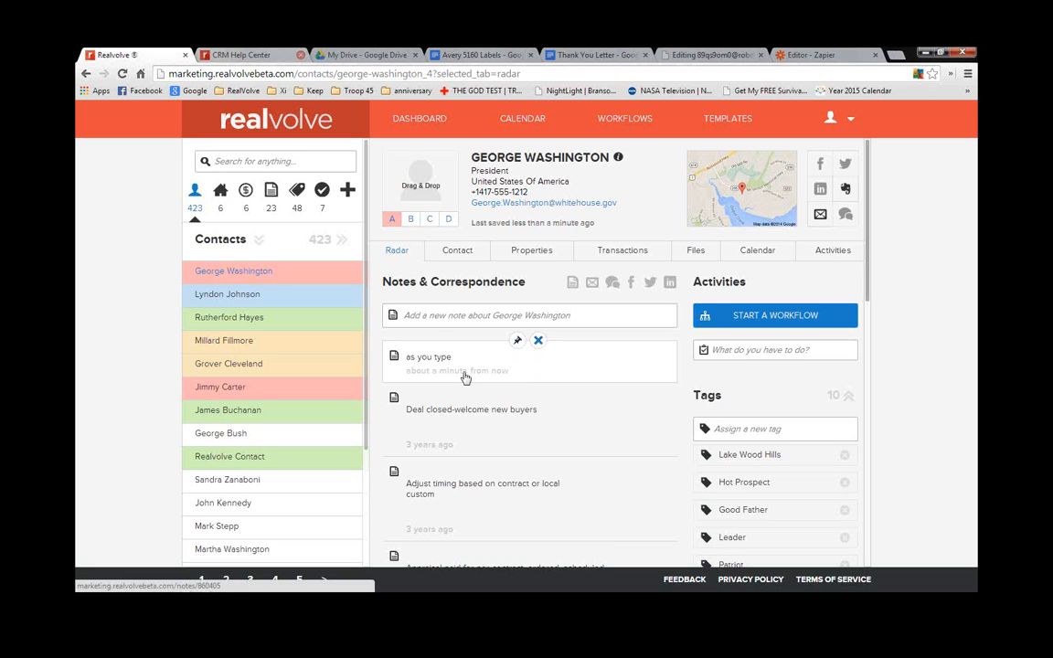
Write a new three-line note for George Washington reading "line #1", "line #2" and "line #3"
{"action": "left_click", "coordinate": [442, 316]}
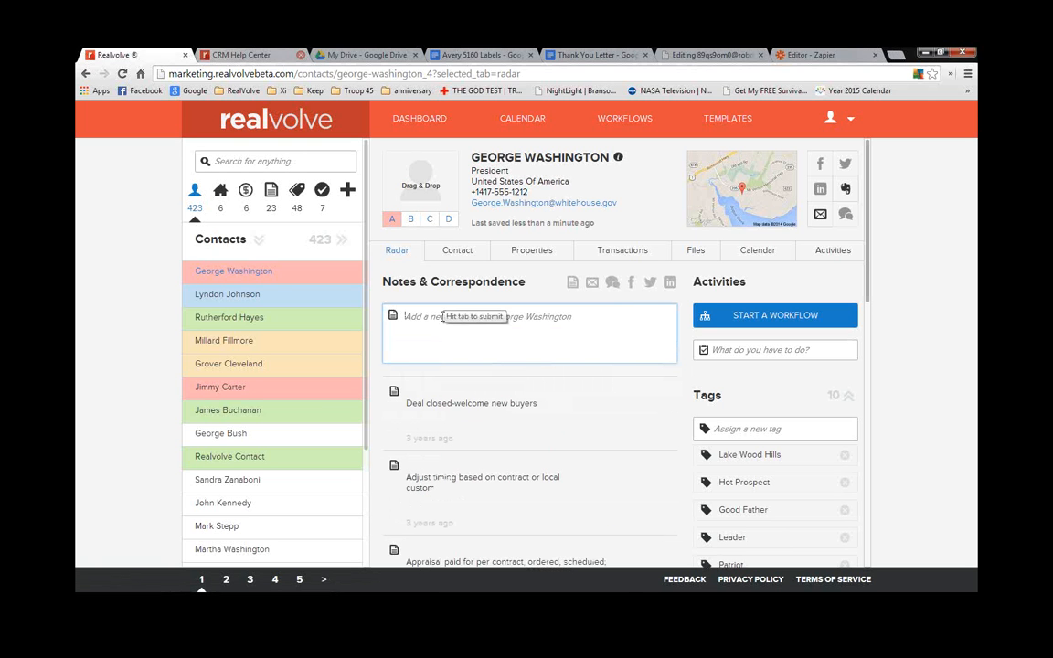
{"action": "type", "text": "line #1"}
{"action": "key", "text": "Return"}
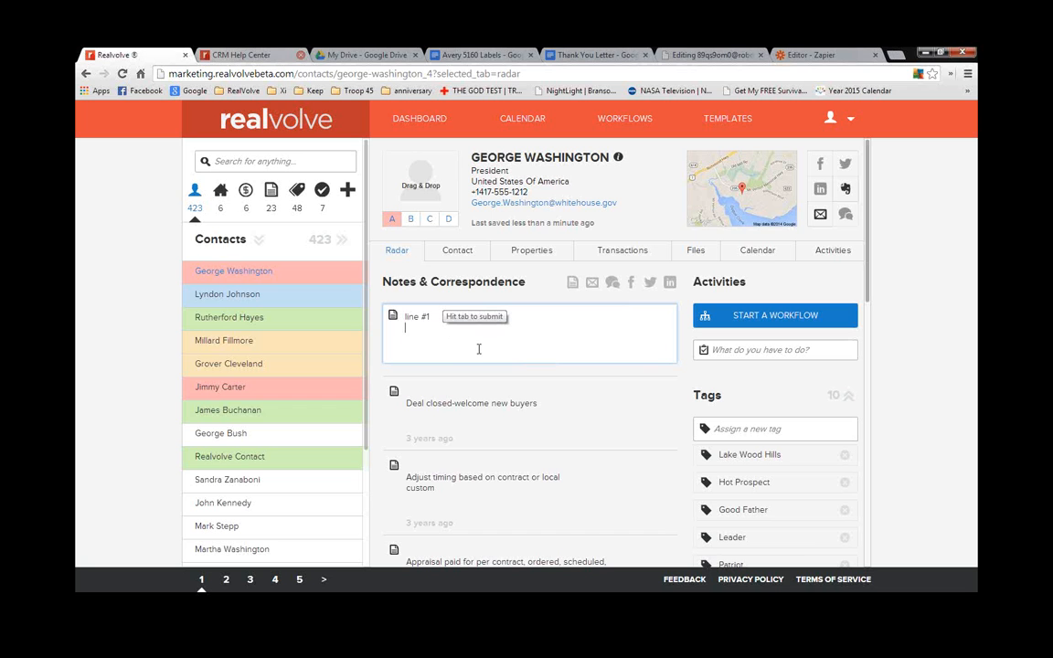
{"action": "type", "text": "line #2"}
{"action": "key", "text": "Return"}
{"action": "type", "text": "line #3"}
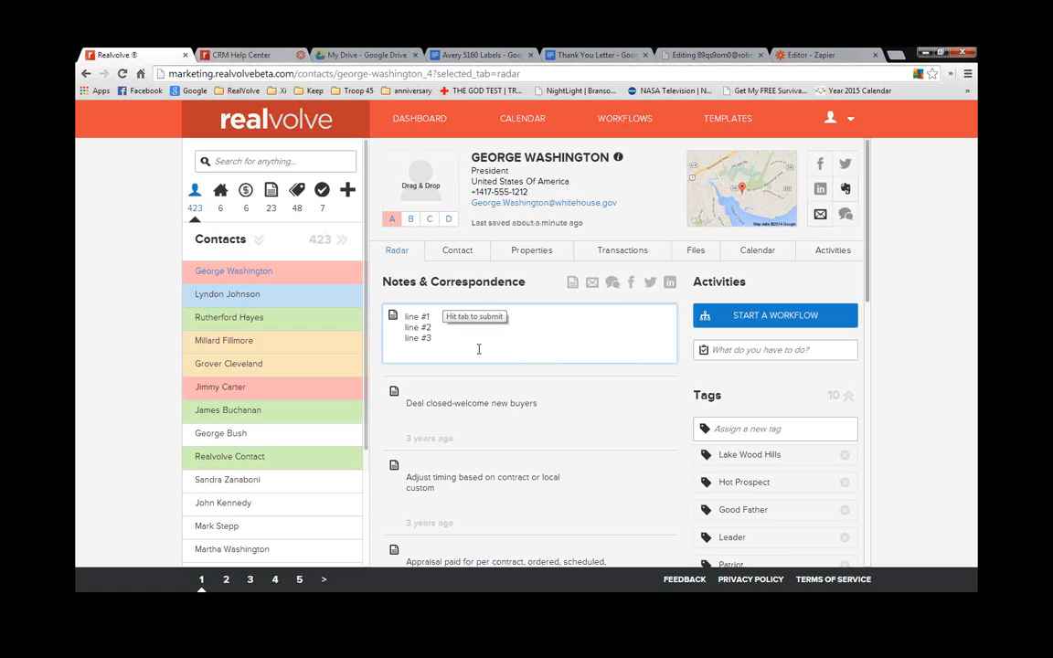
Show George Washington's contact details and step through the Home fields from address to website and back to the phone number
{"action": "left_click", "coordinate": [466, 254]}
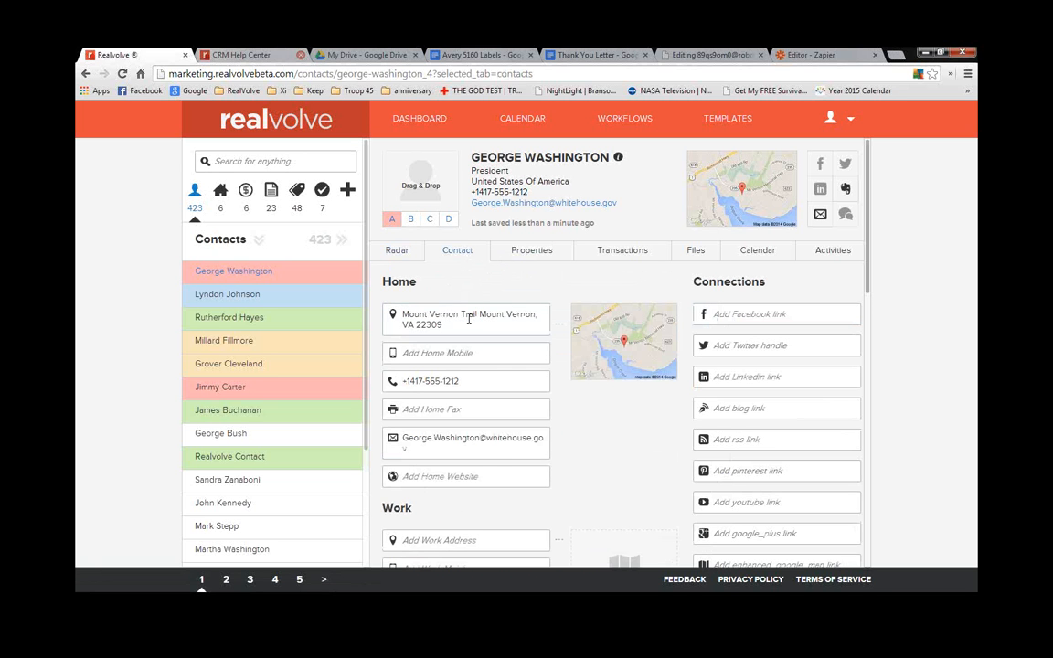
{"action": "left_click", "coordinate": [467, 317]}
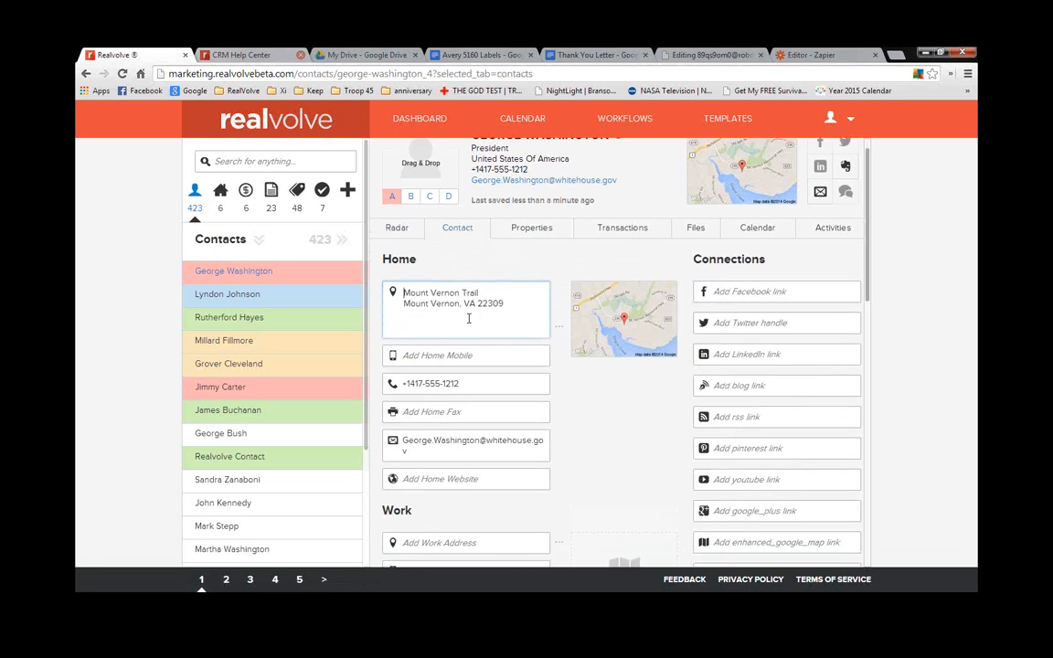
{"action": "left_click", "coordinate": [466, 343]}
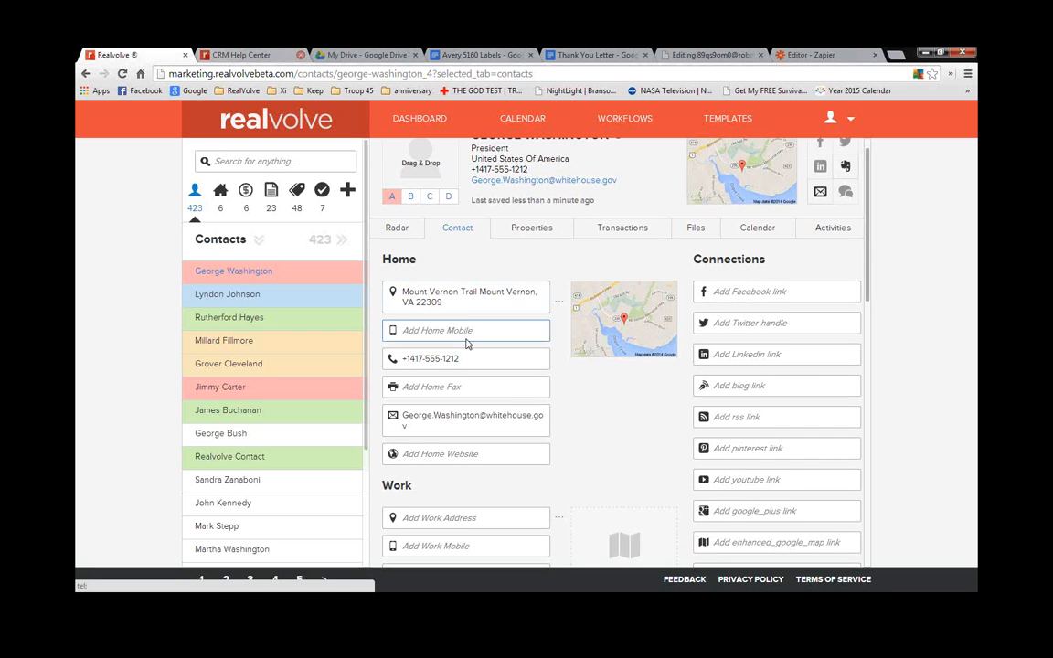
{"action": "key", "text": "Tab"}
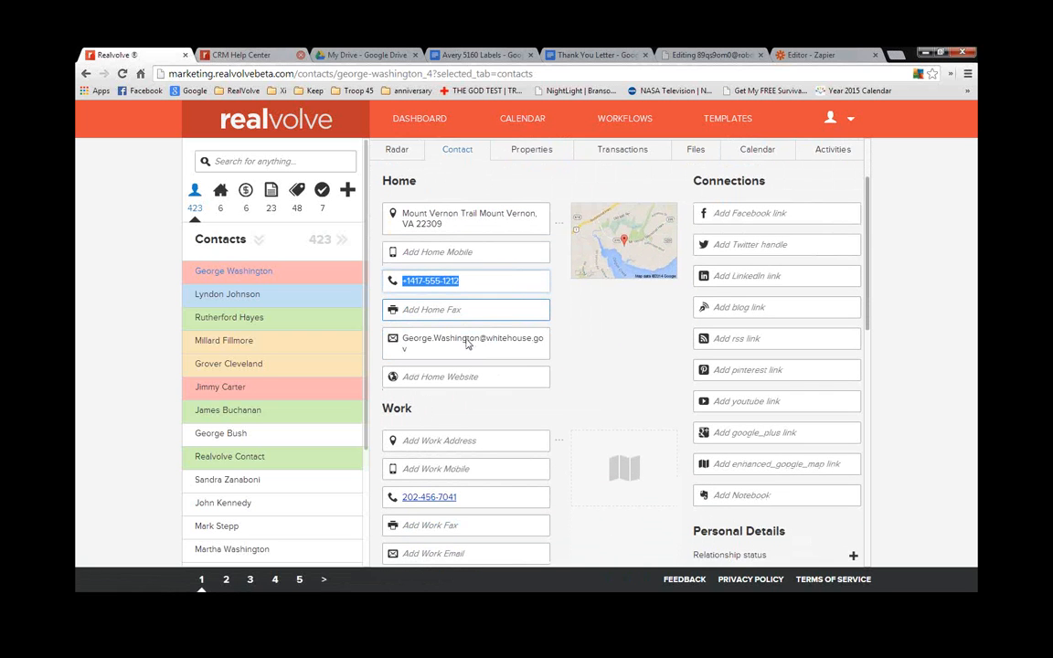
{"action": "key", "text": "Tab"}
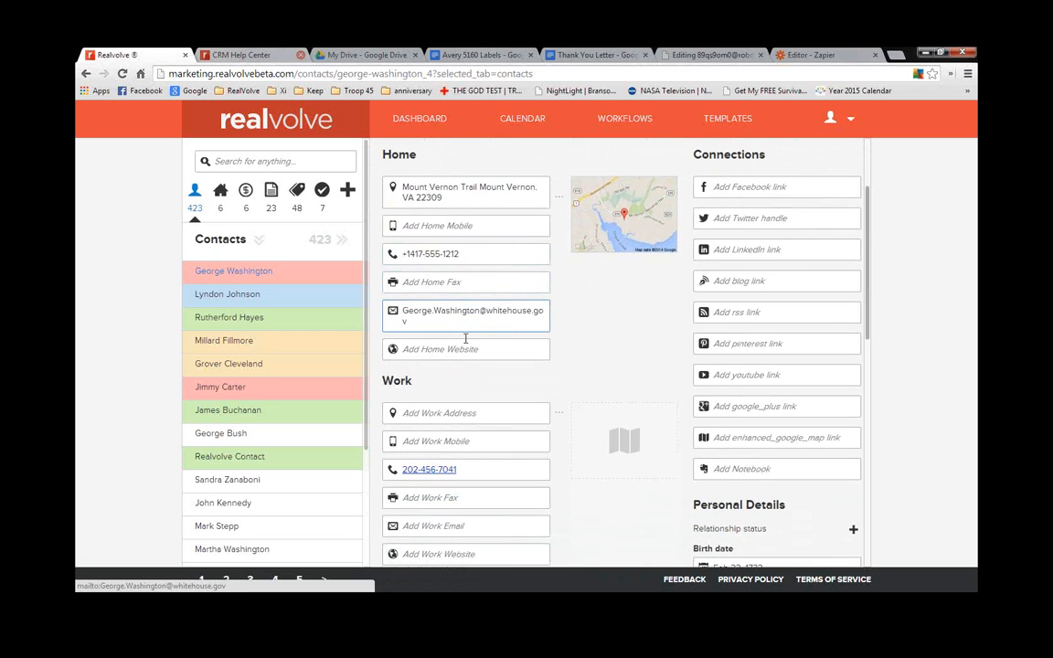
{"action": "key", "text": "Tab"}
{"action": "key", "text": "Tab"}
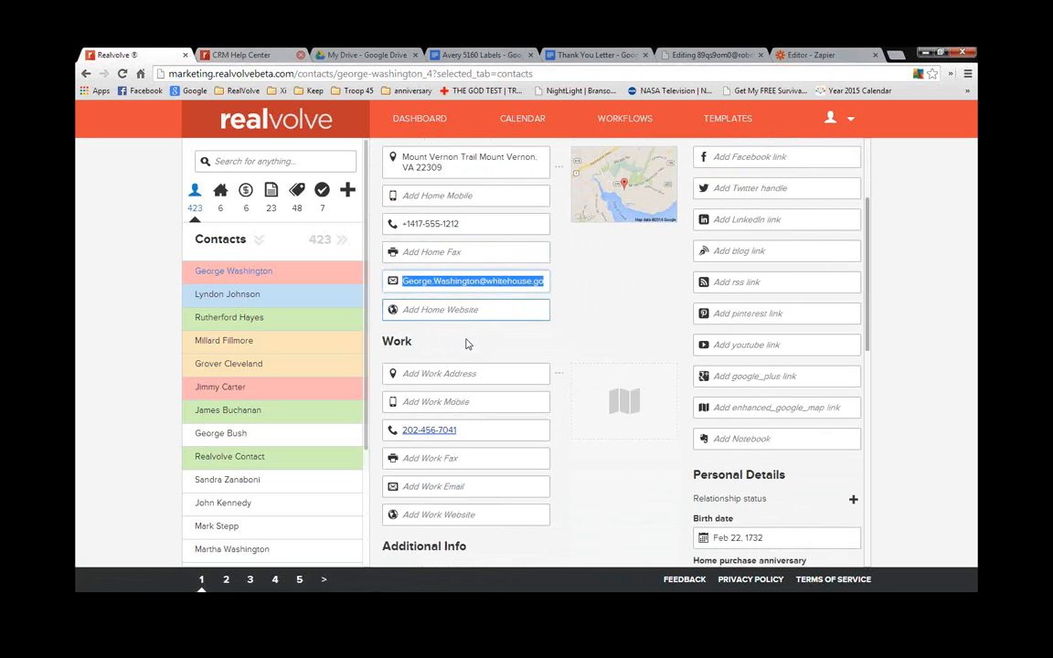
{"action": "key", "text": "shift+Tab"}
{"action": "key", "text": "shift+Tab"}
{"action": "key", "text": "shift+Tab"}
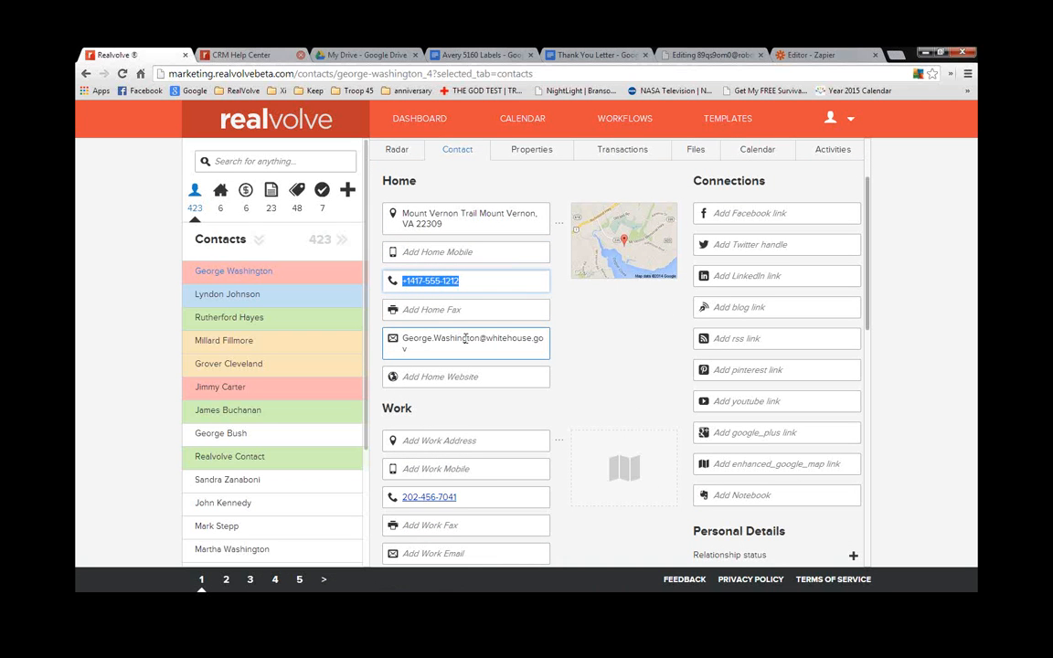
Return to George Washington's notes and correspondence to examine the new three-line note
{"action": "left_click", "coordinate": [391, 149]}
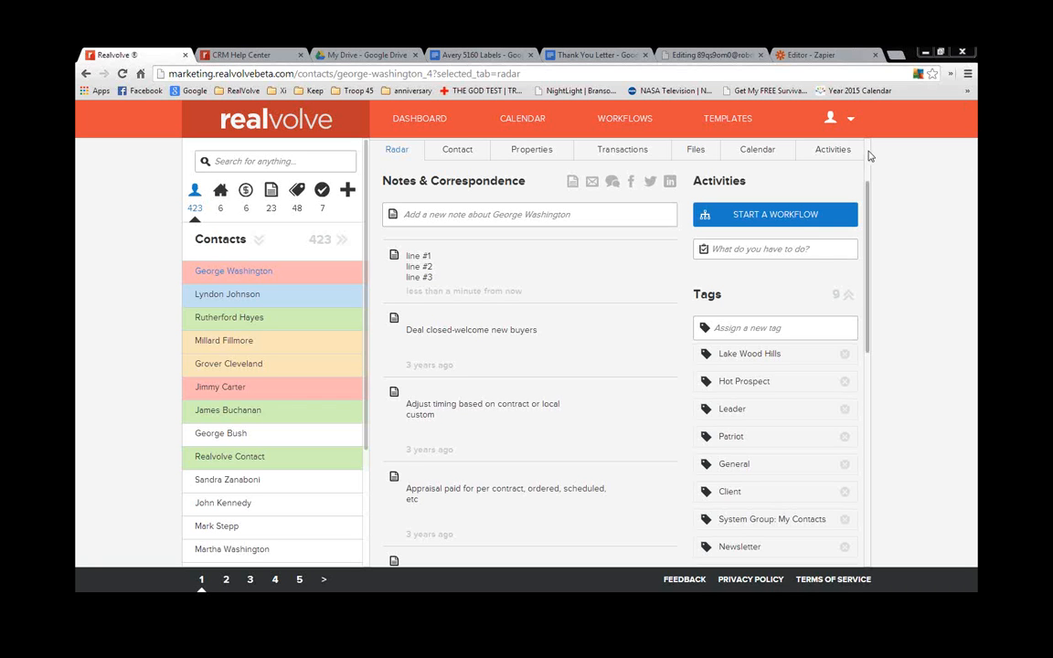
{"action": "scroll", "coordinate": [869, 156], "scroll_direction": "up", "scroll_amount": 2}
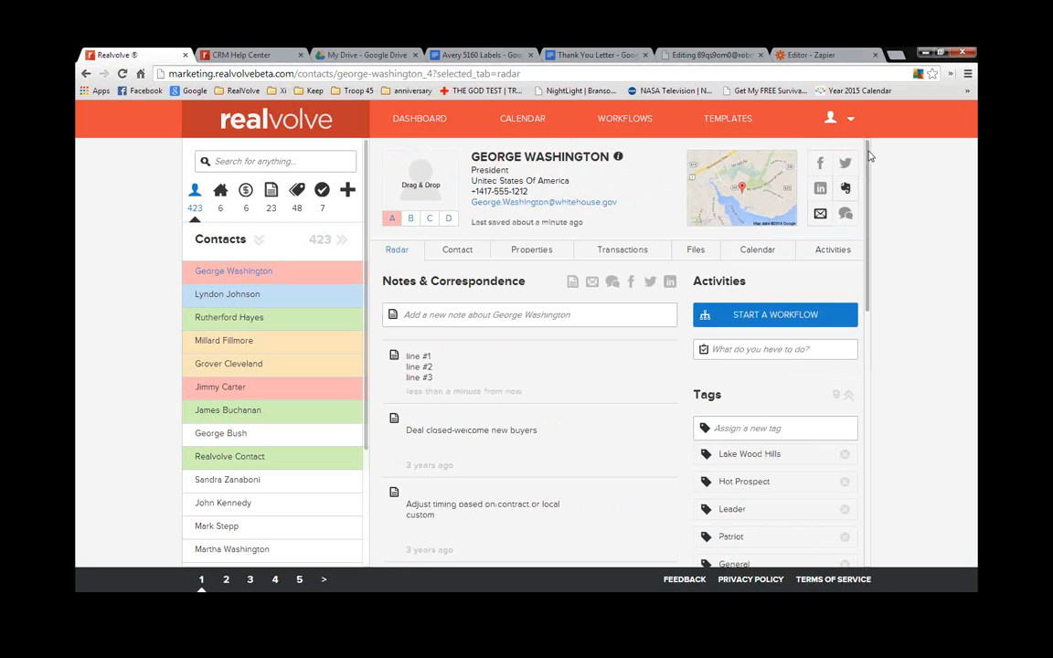
{"action": "mouse_move", "coordinate": [617, 161]}
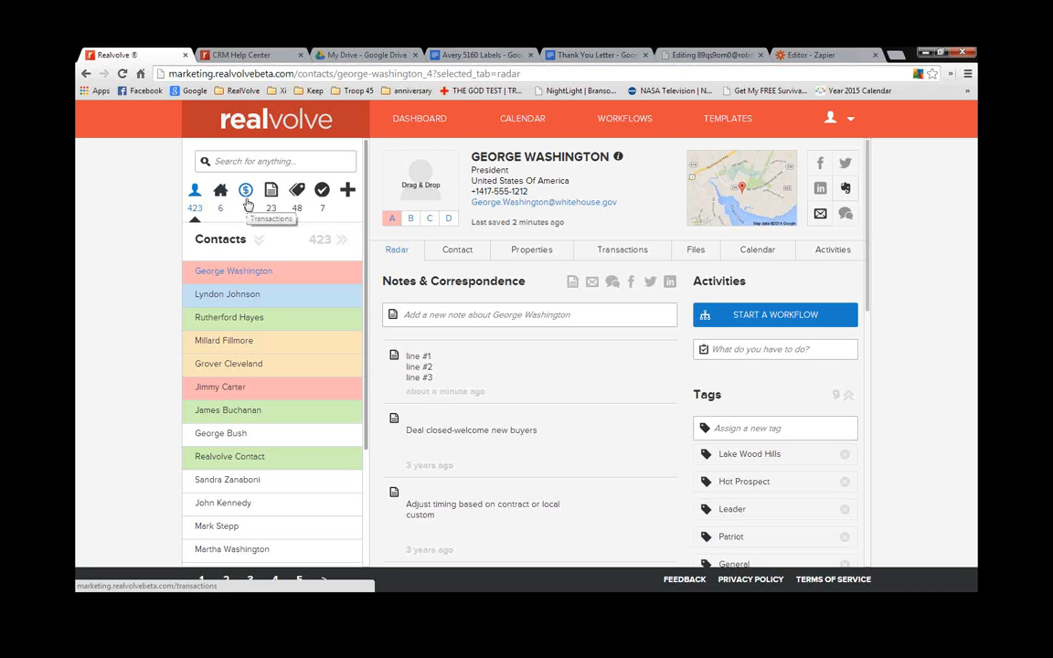
List the properties, open the first property's record and copy its information to the clipboard
{"action": "left_click", "coordinate": [220, 191]}
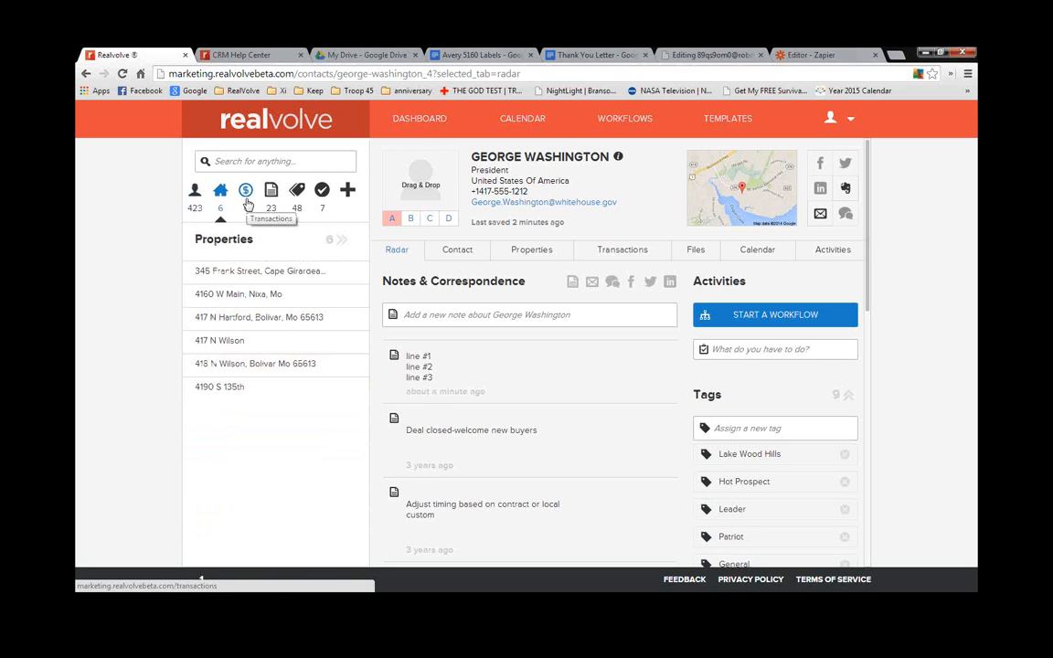
{"action": "left_click", "coordinate": [247, 272]}
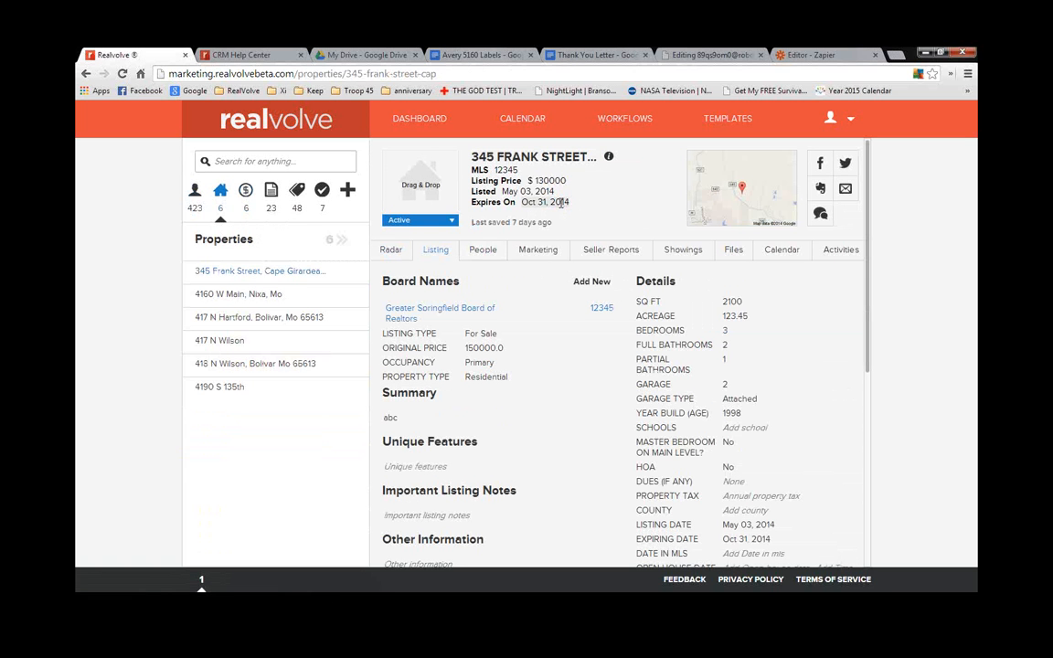
{"action": "left_click", "coordinate": [609, 159]}
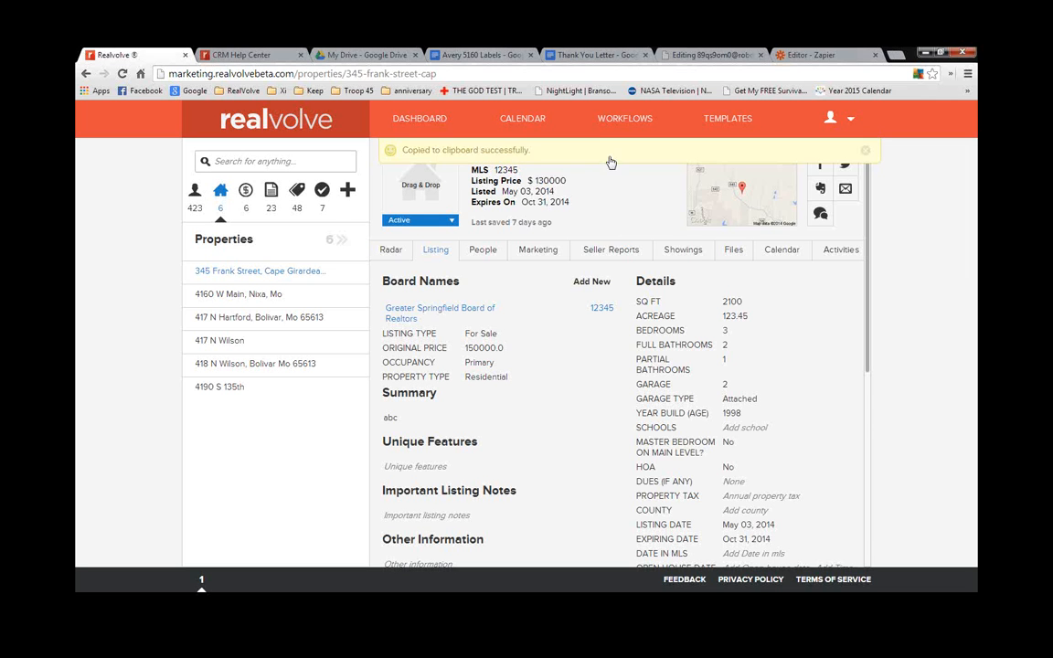
{"action": "left_click", "coordinate": [610, 159]}
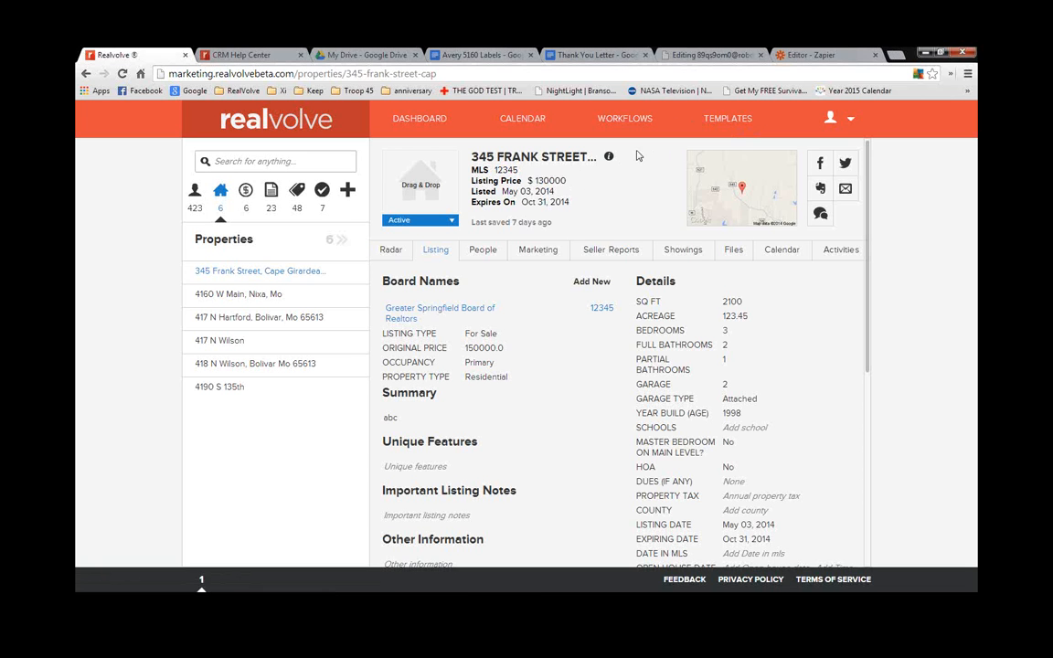
{"action": "mouse_move", "coordinate": [610, 161]}
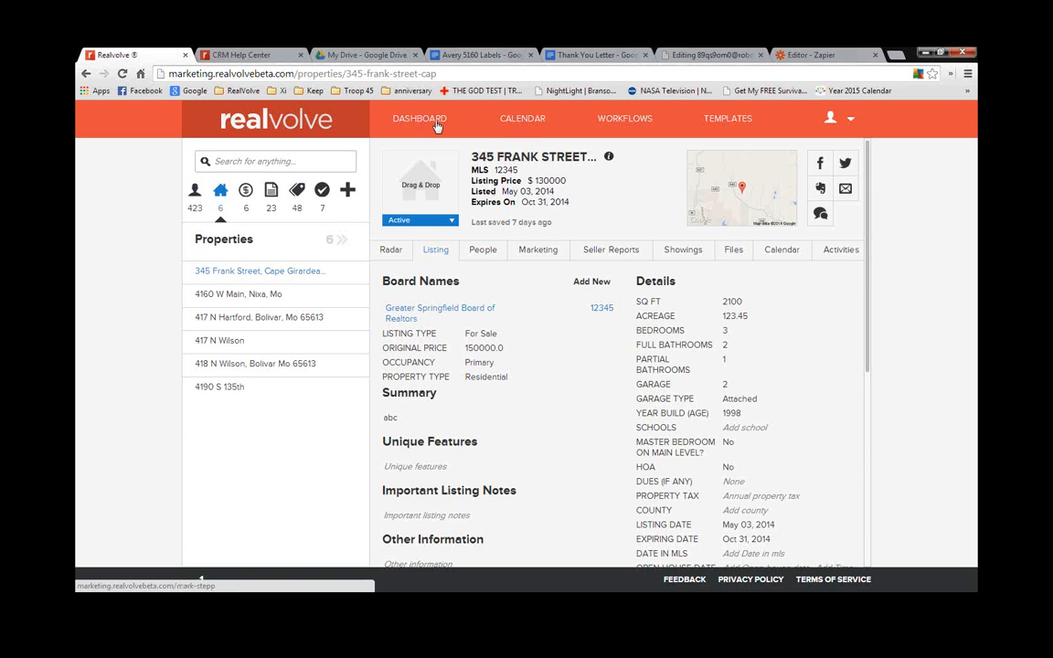
Start a relationship entry in George Washington's personal details with the status Married and the contact Martha Washington
{"action": "left_click", "coordinate": [206, 270]}
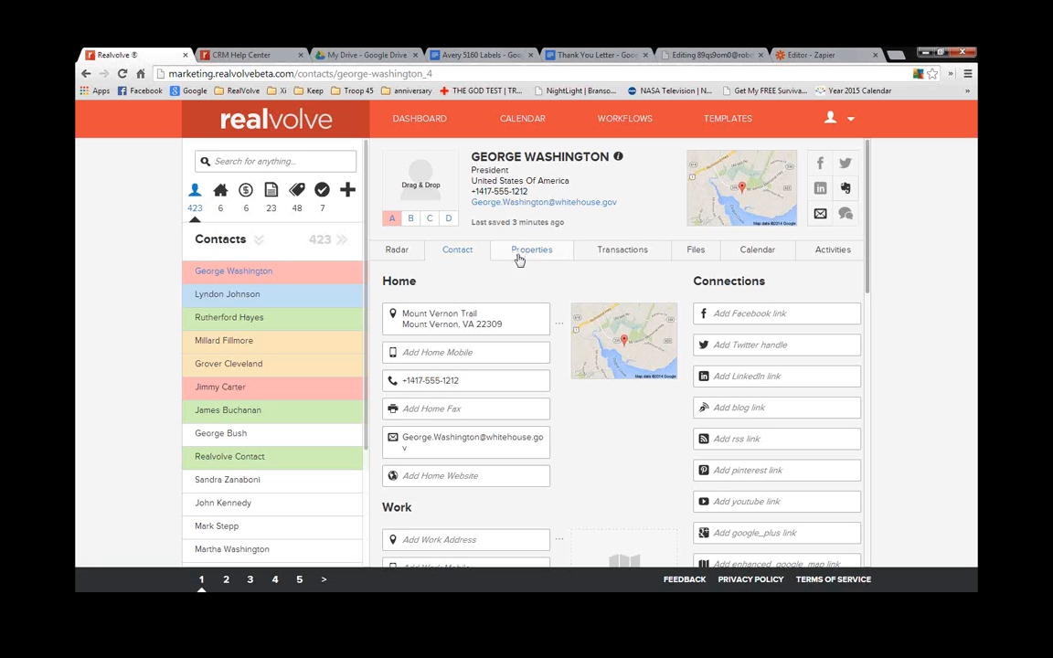
{"action": "scroll", "coordinate": [711, 494], "scroll_direction": "down", "scroll_amount": 2}
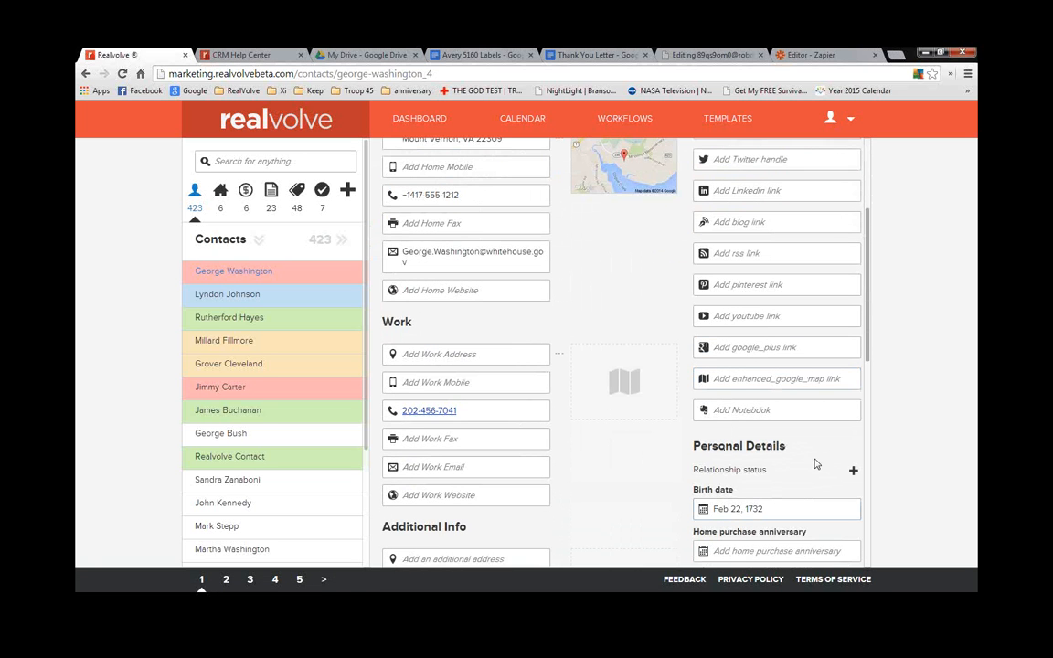
{"action": "scroll", "coordinate": [785, 452], "scroll_direction": "down", "scroll_amount": 2}
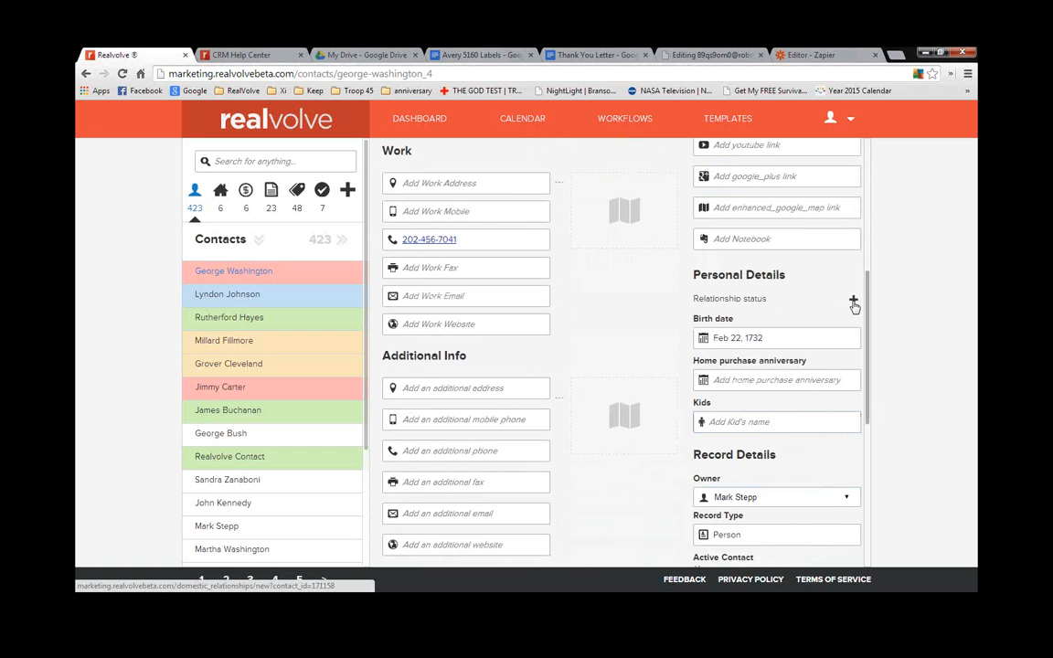
{"action": "left_click", "coordinate": [854, 303]}
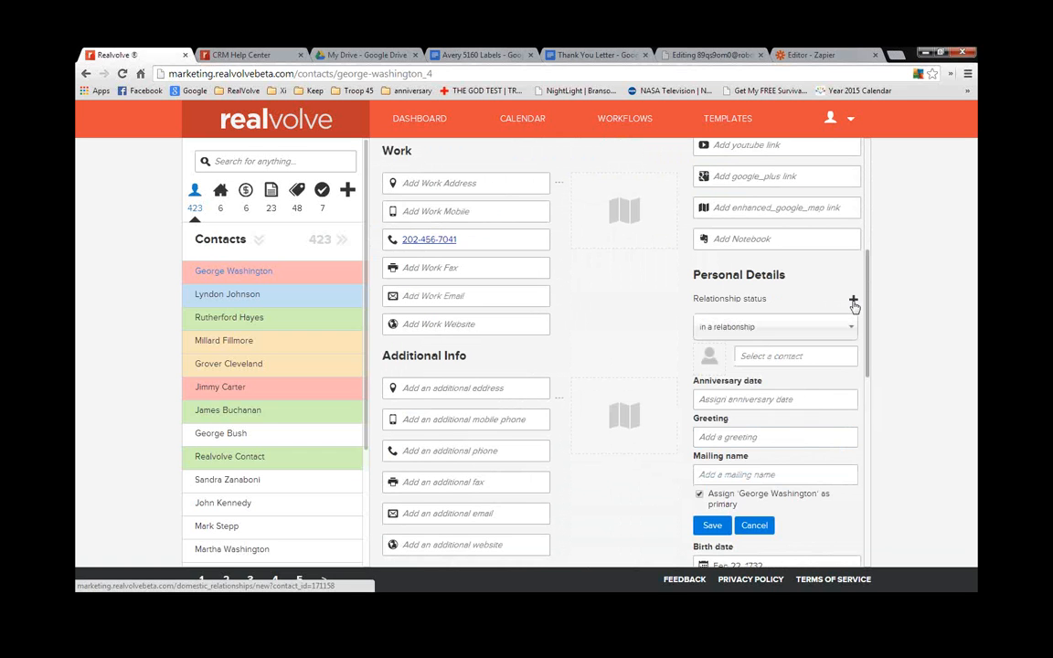
{"action": "left_click", "coordinate": [763, 335]}
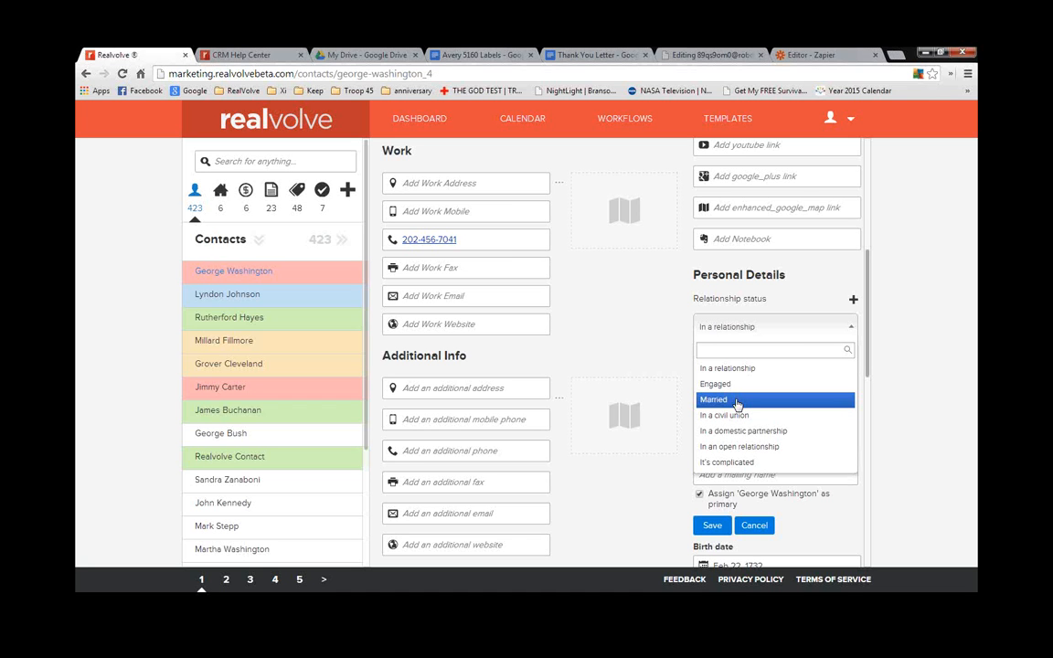
{"action": "left_click", "coordinate": [736, 400]}
{"action": "left_click", "coordinate": [774, 355]}
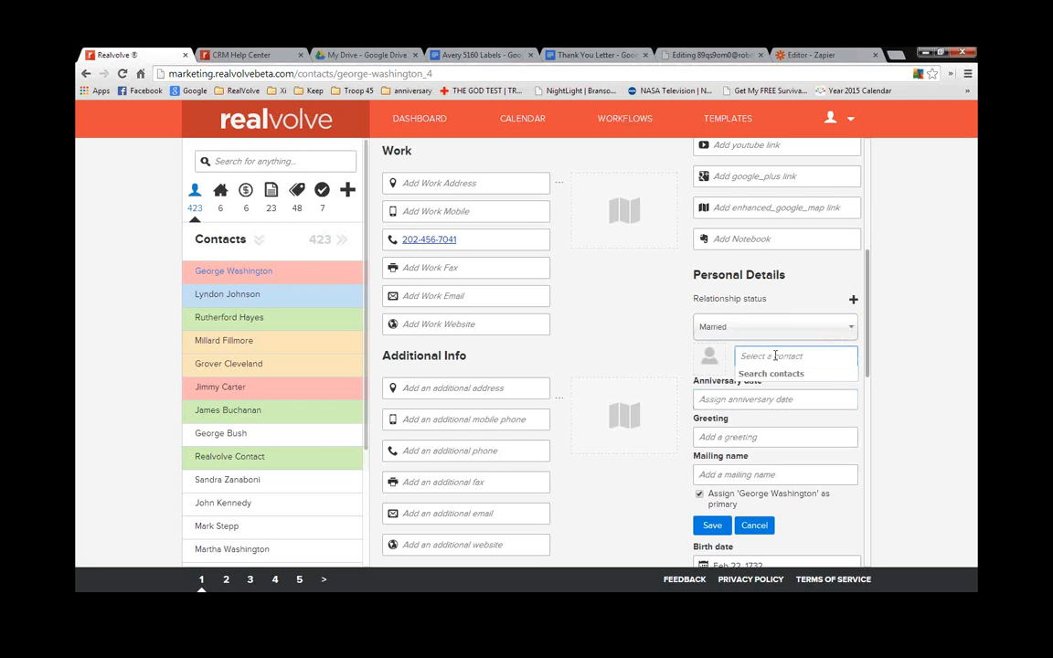
{"action": "type", "text": "Martha Washington"}
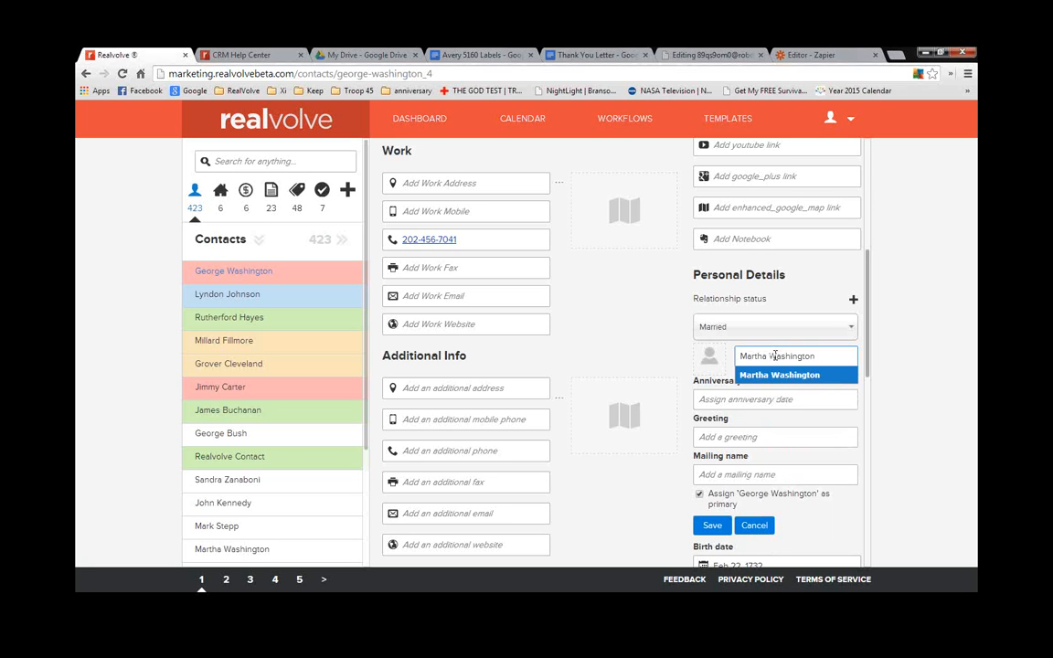
{"action": "key", "text": "Return"}
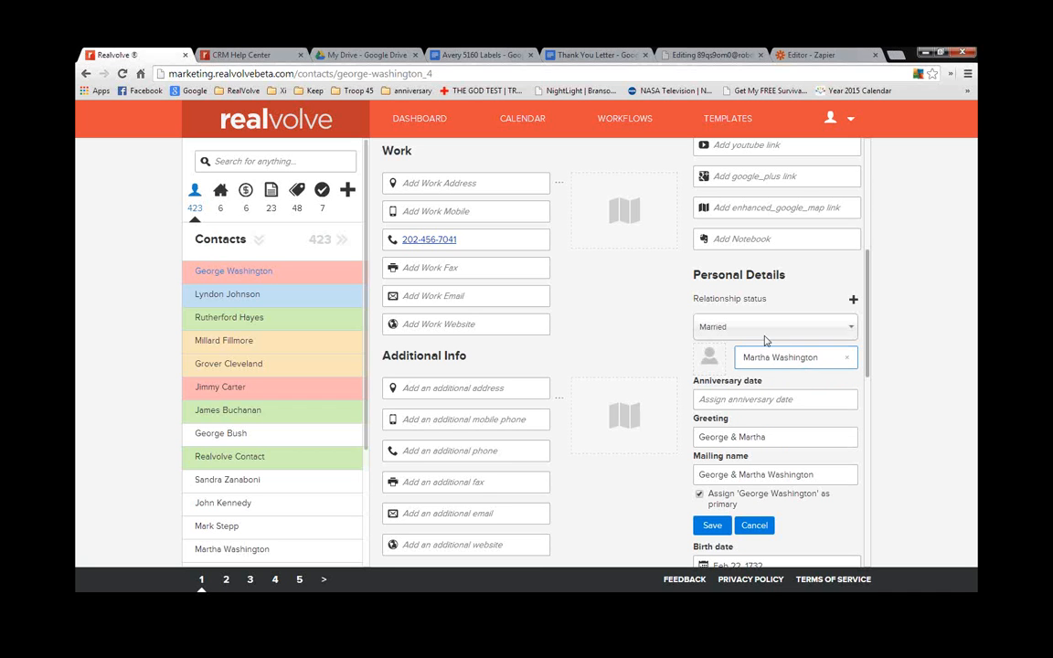
Set the relationship's anniversary date to Oct 01, 2014 and check the greeting and mailing name fields
{"action": "left_click", "coordinate": [745, 399]}
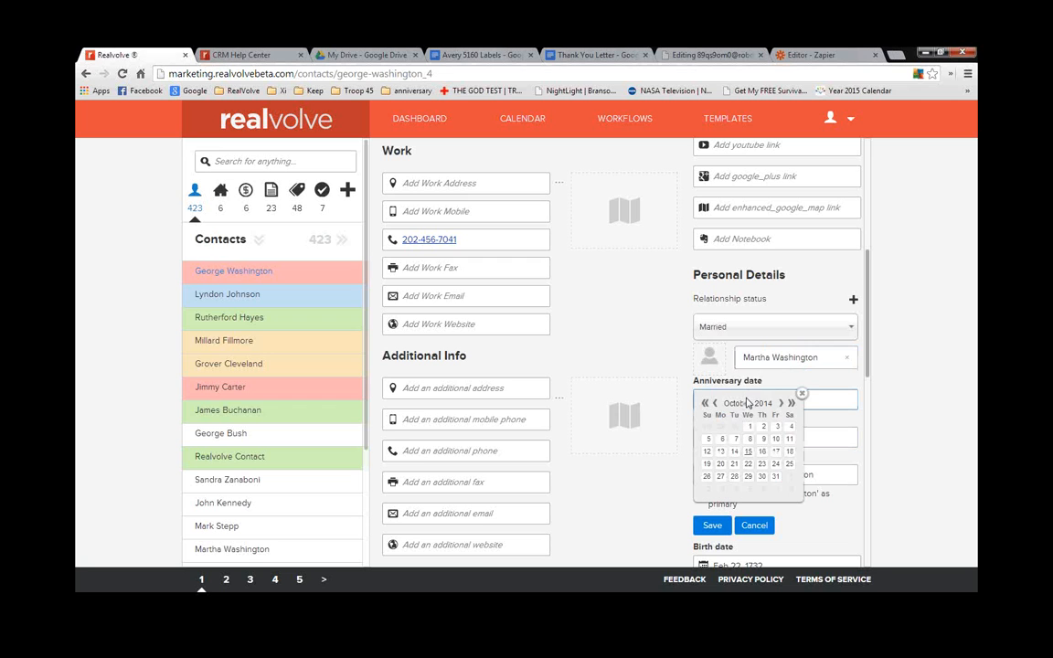
{"action": "left_click", "coordinate": [751, 430]}
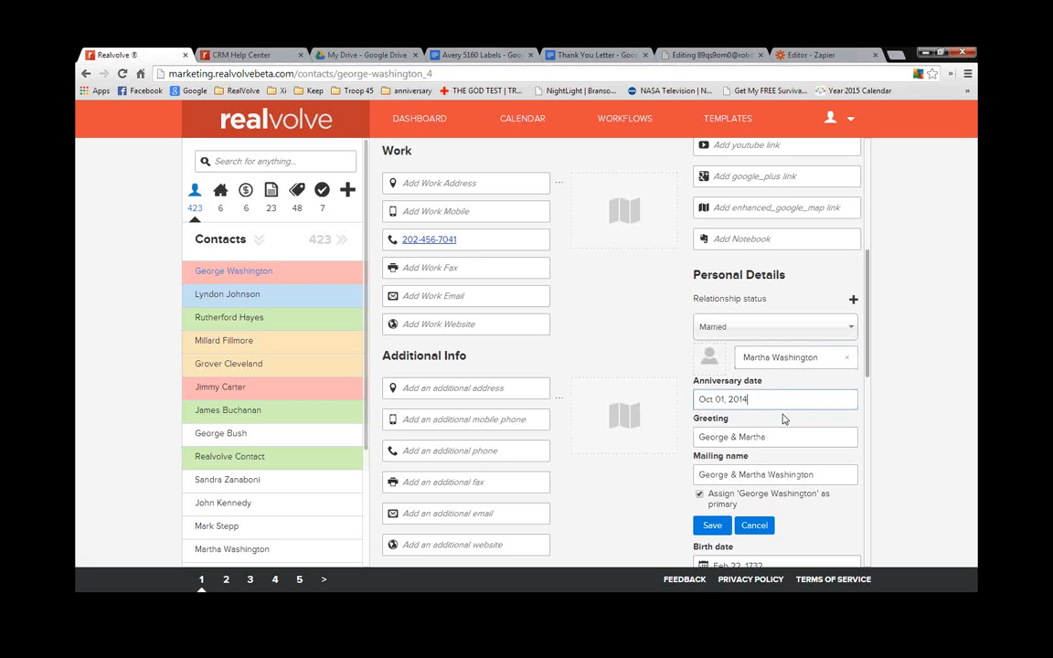
{"action": "left_click", "coordinate": [787, 430]}
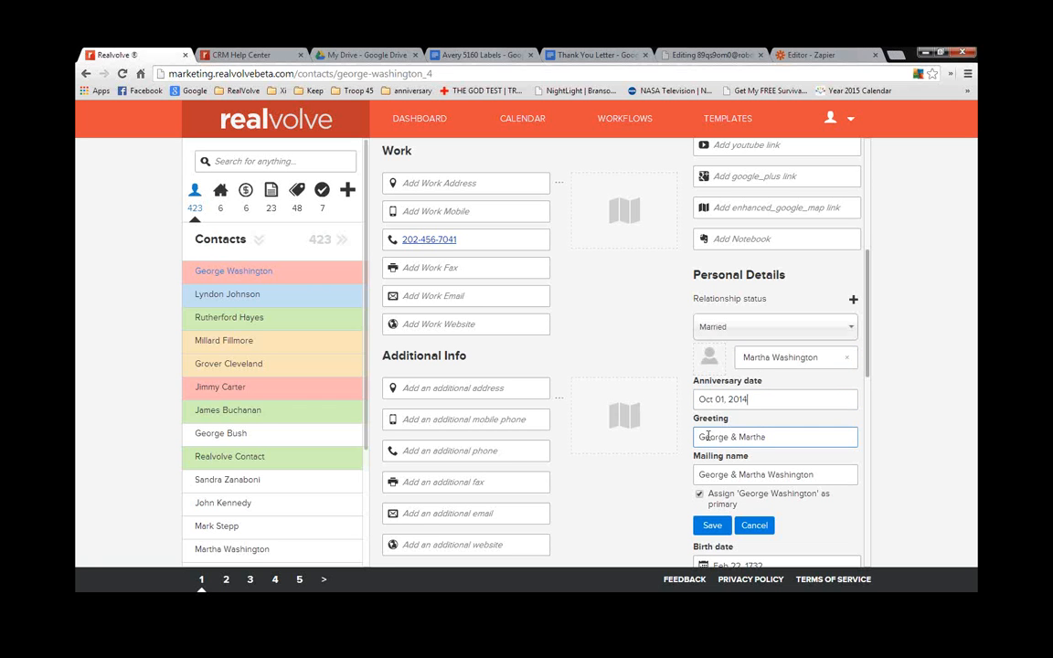
{"action": "left_click", "coordinate": [732, 474]}
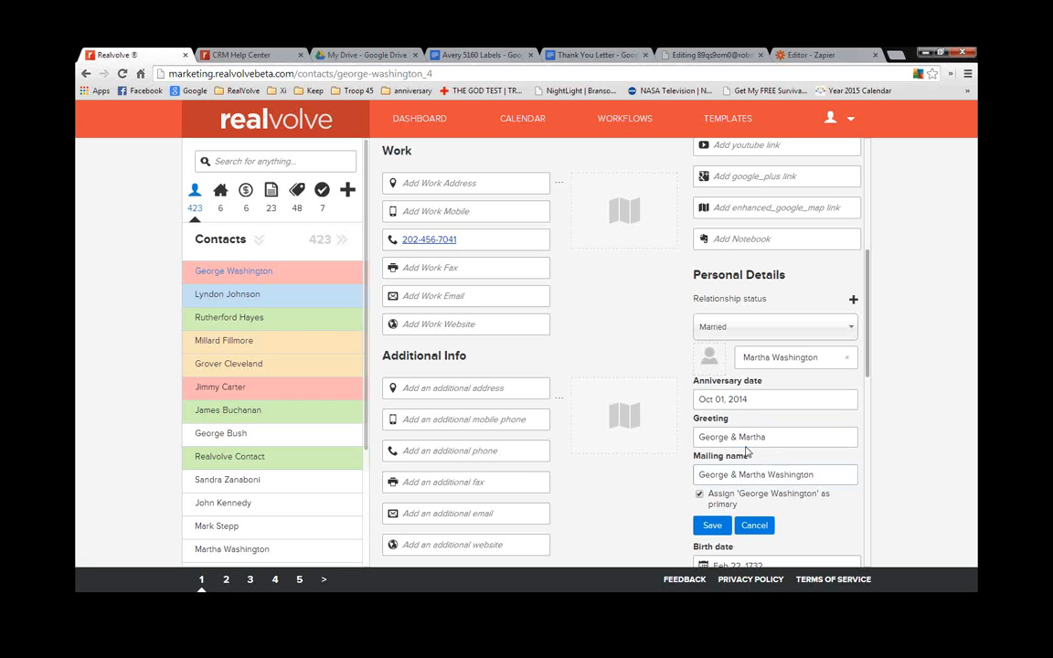
{"action": "left_click", "coordinate": [740, 437]}
{"action": "left_click", "coordinate": [746, 238]}
{"action": "scroll", "coordinate": [875, 215], "scroll_direction": "up", "scroll_amount": 3}
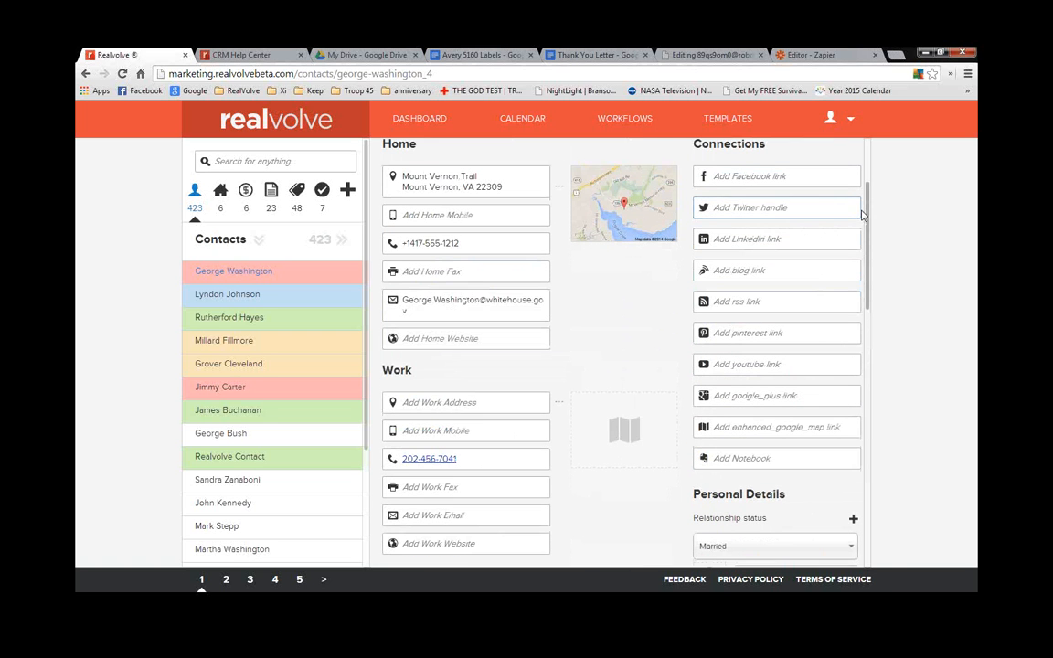
Save George Washington's marriage relationship and open Martha Washington's linked contact record
{"action": "scroll", "coordinate": [781, 429], "scroll_direction": "down", "scroll_amount": 3}
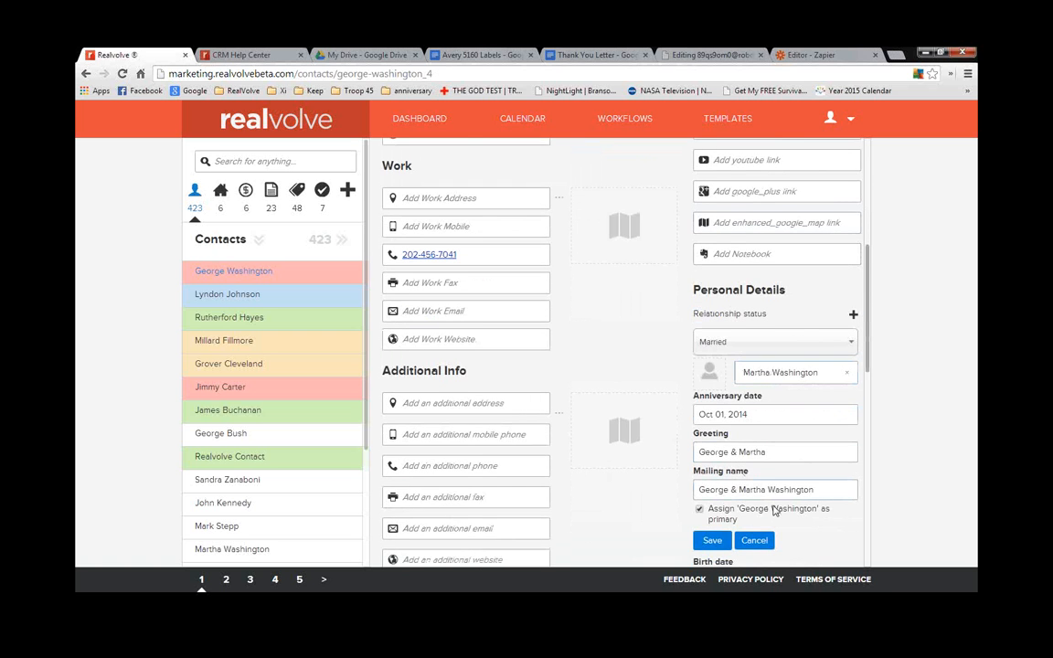
{"action": "scroll", "coordinate": [758, 237], "scroll_direction": "down", "scroll_amount": 3}
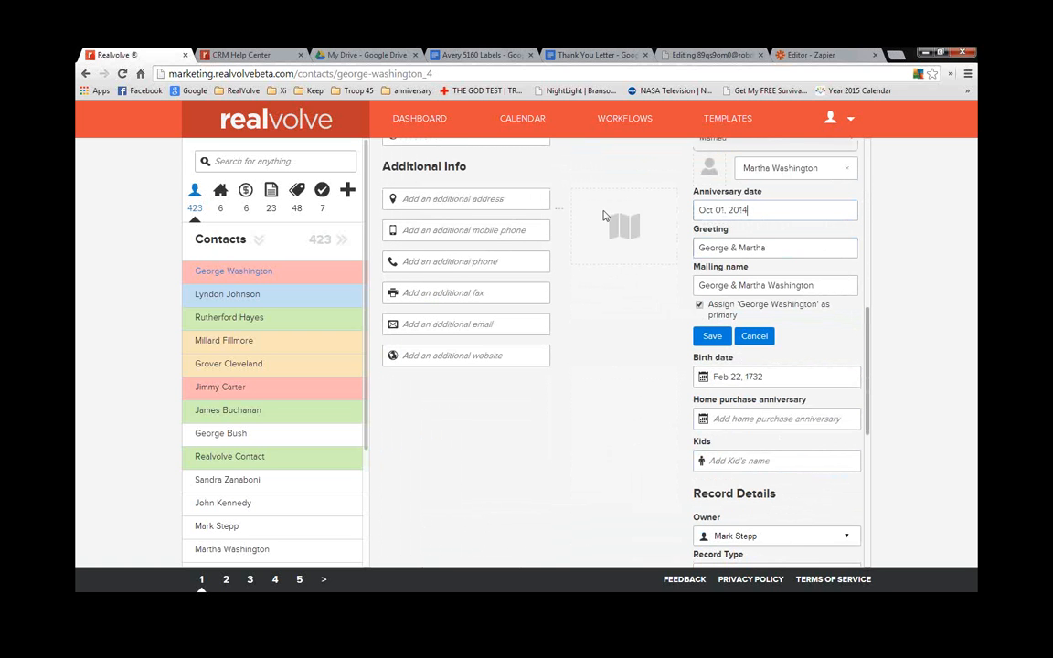
{"action": "left_click", "coordinate": [711, 337]}
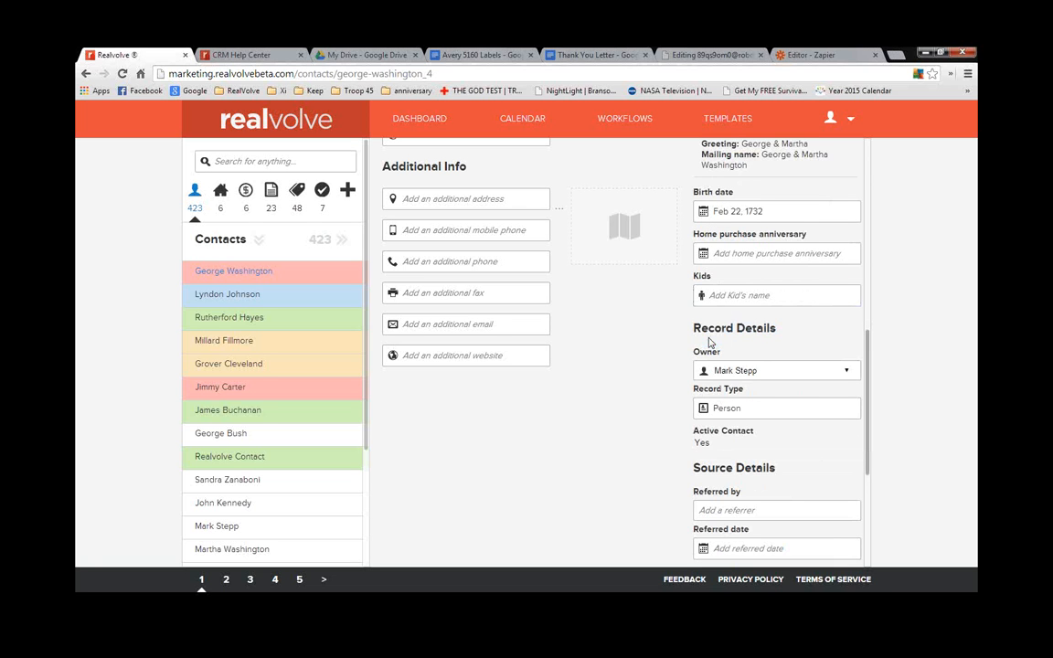
{"action": "scroll", "coordinate": [602, 369], "scroll_direction": "up", "scroll_amount": 3}
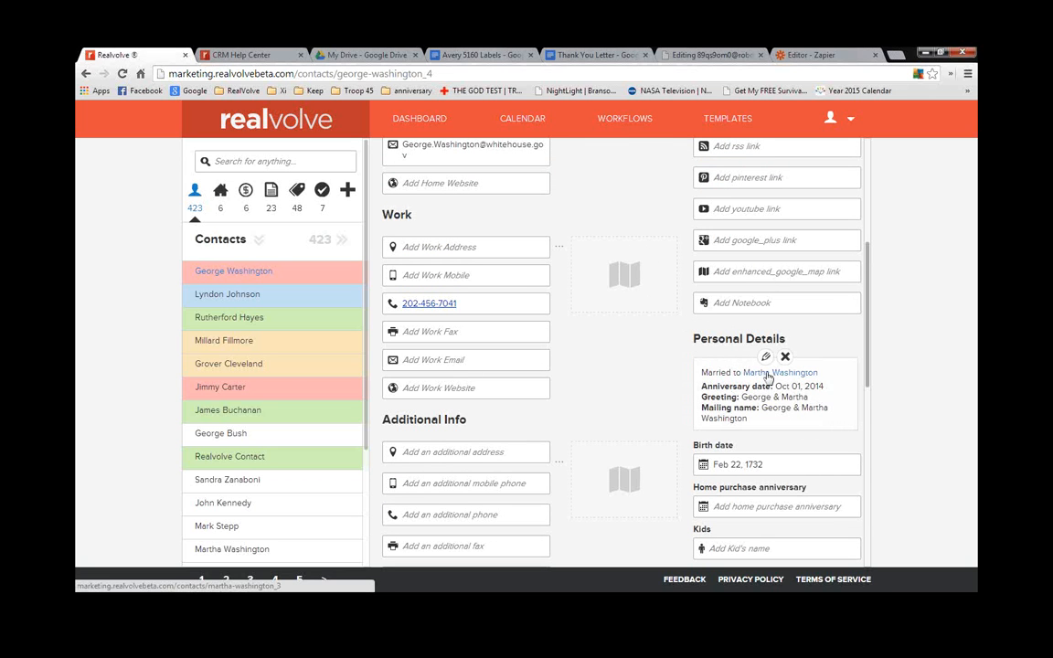
{"action": "left_click", "coordinate": [769, 375]}
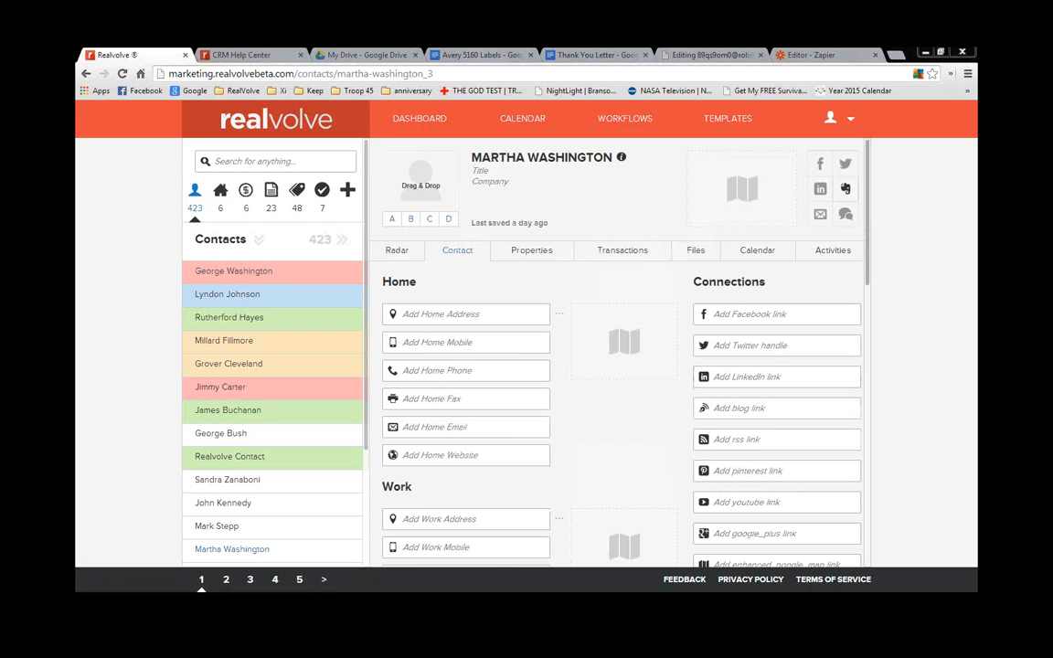
Upload AdvantageXiExport.csv from the Realvolve Data folder as a CSV import of contacts, properties and transactions
{"action": "left_click", "coordinate": [853, 122]}
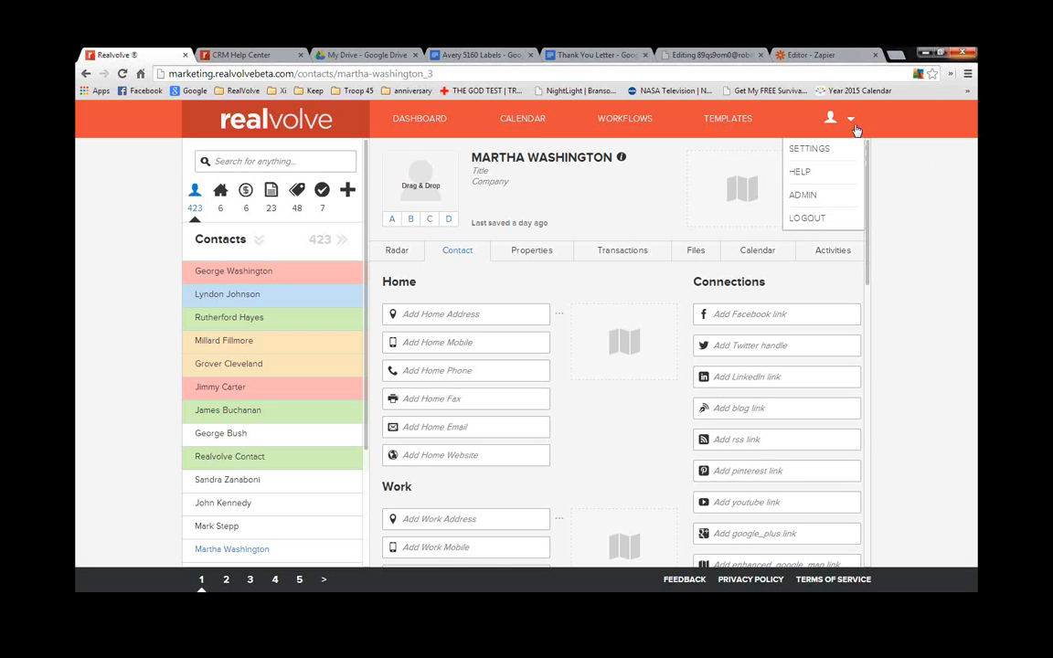
{"action": "left_click", "coordinate": [806, 148]}
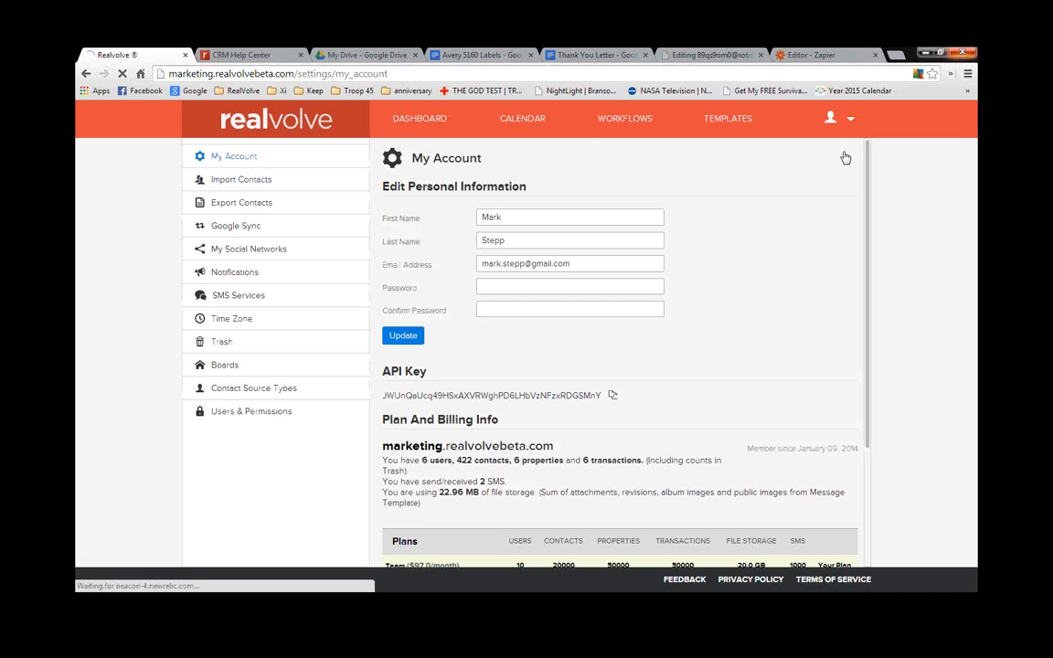
{"action": "left_click", "coordinate": [239, 183]}
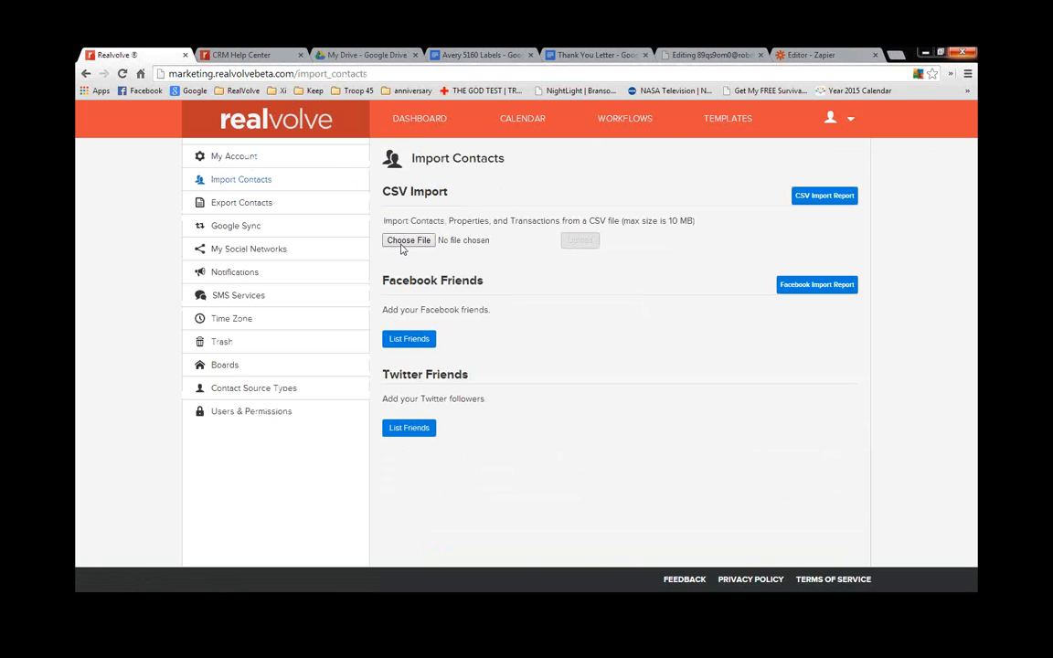
{"action": "left_click", "coordinate": [401, 245]}
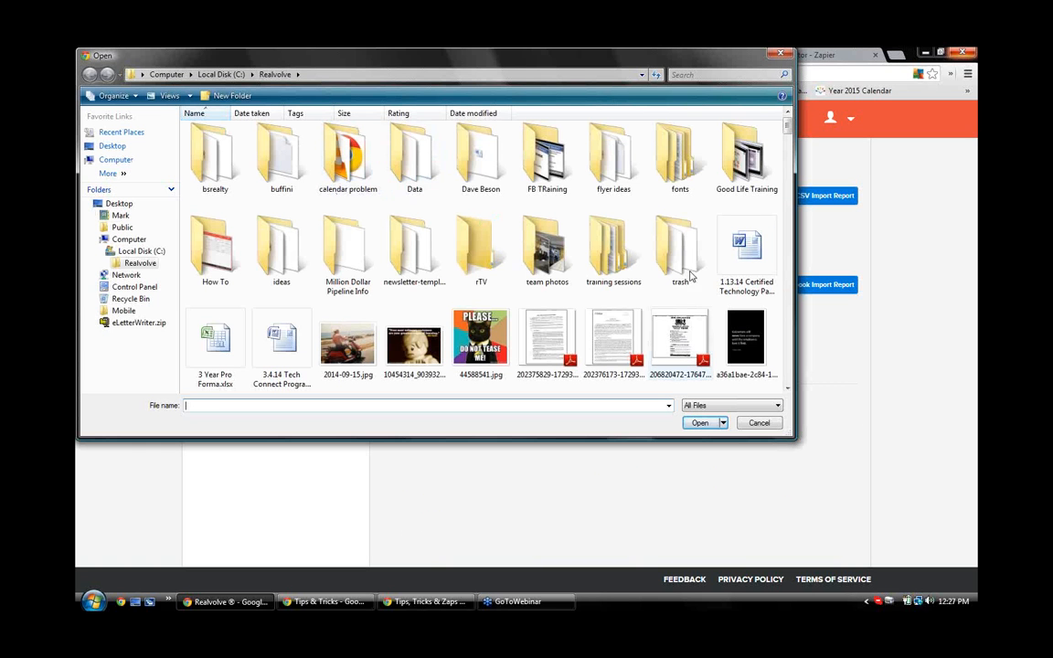
{"action": "double_click", "coordinate": [414, 157]}
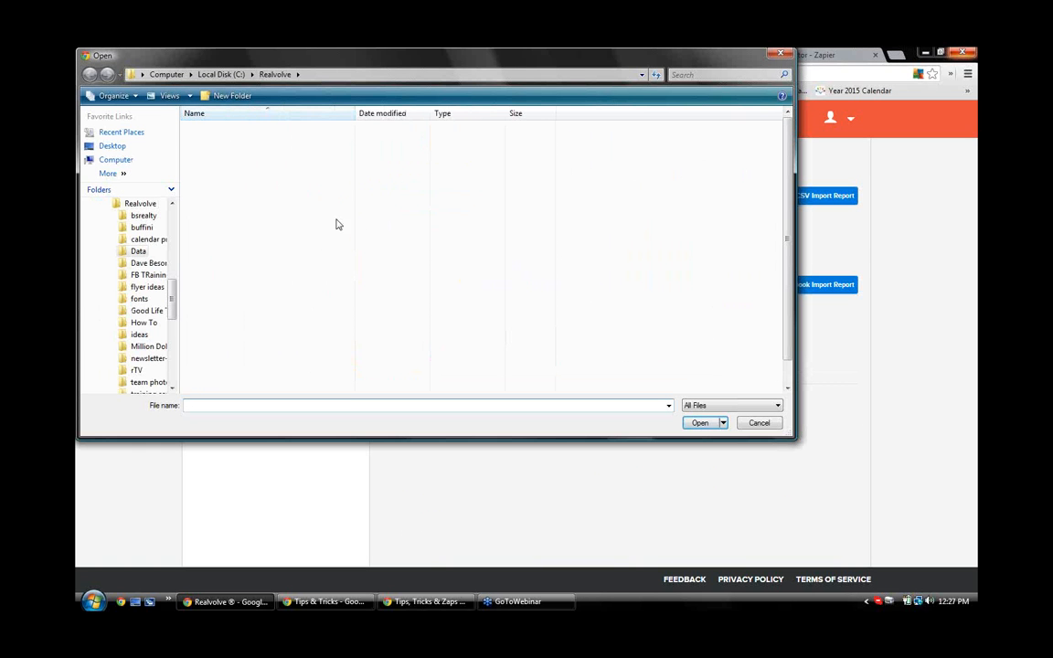
{"action": "double_click", "coordinate": [265, 173]}
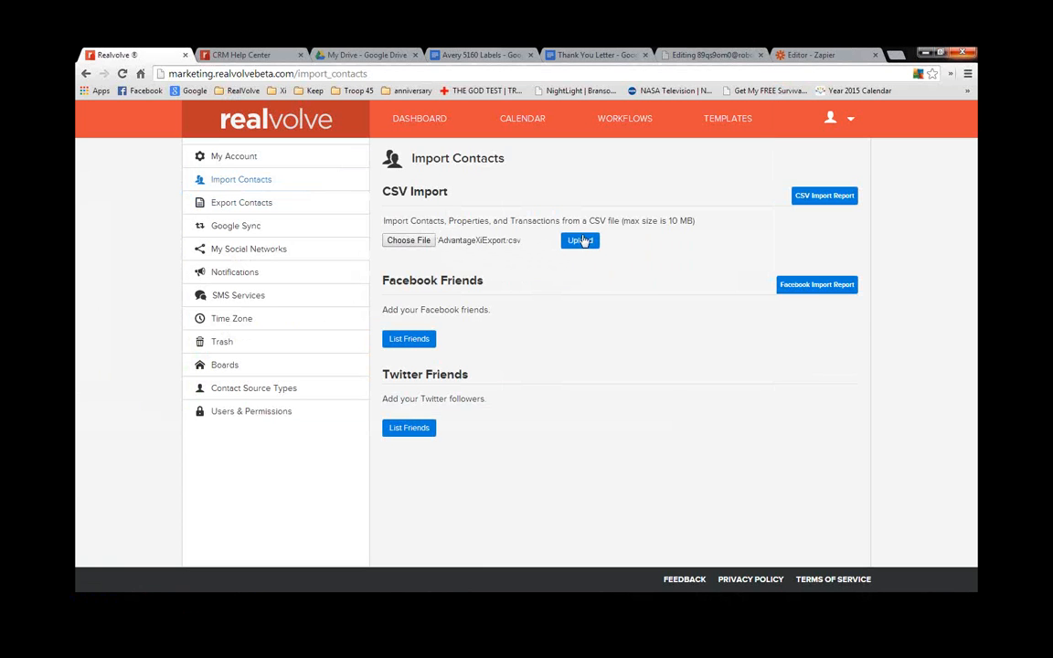
{"action": "left_click", "coordinate": [583, 240]}
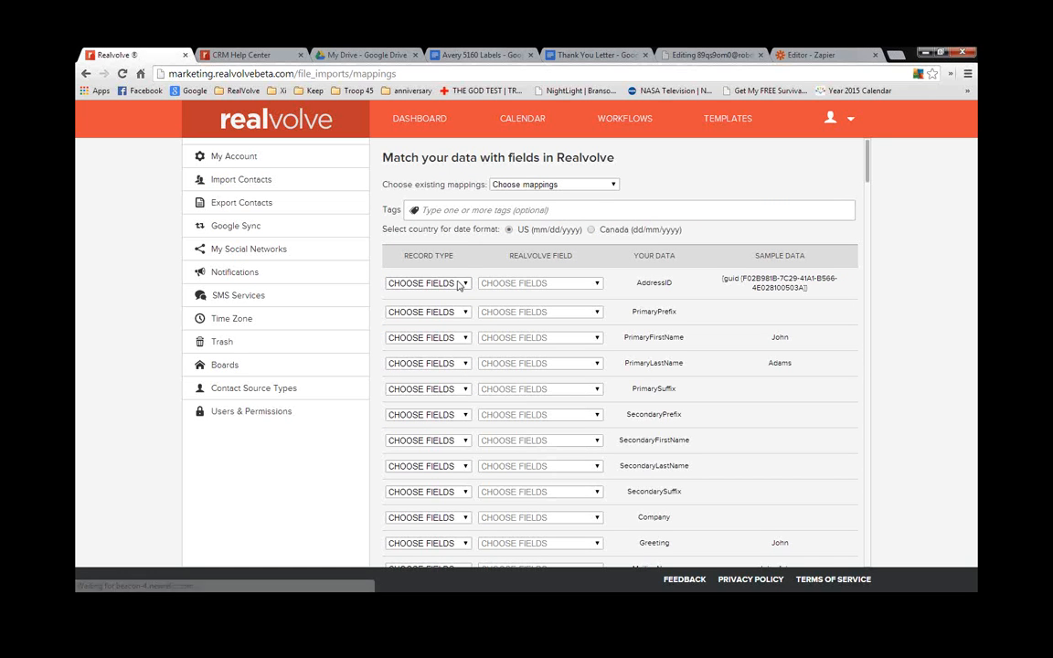
Set the AddressID column's record type to Primary Contact and try to skip the remaining unmapped fields
{"action": "left_click", "coordinate": [459, 285]}
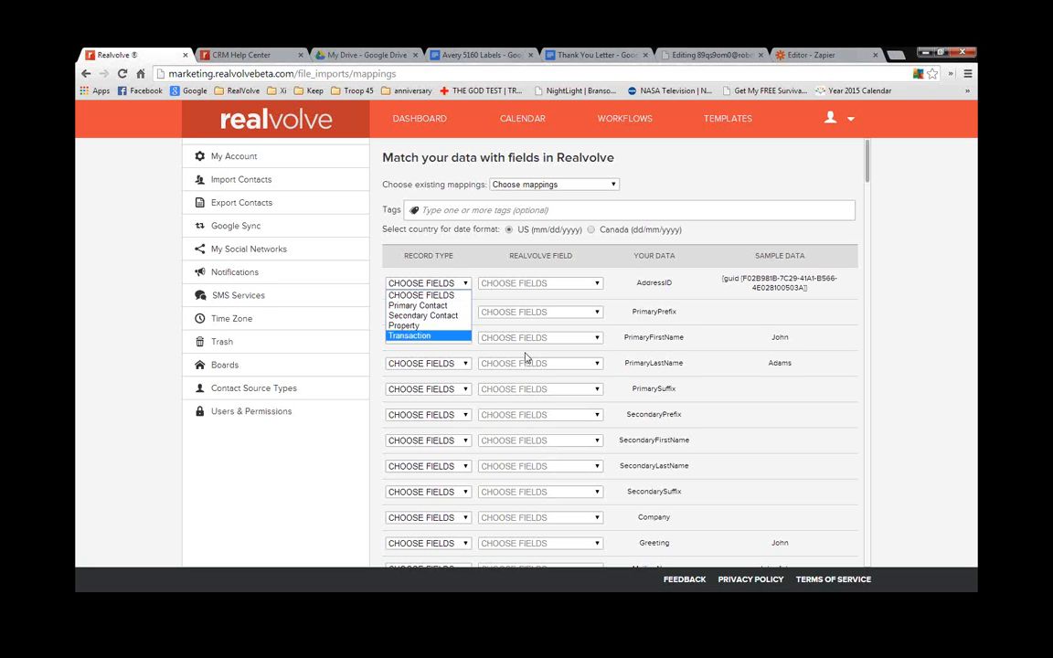
{"action": "left_click", "coordinate": [532, 284]}
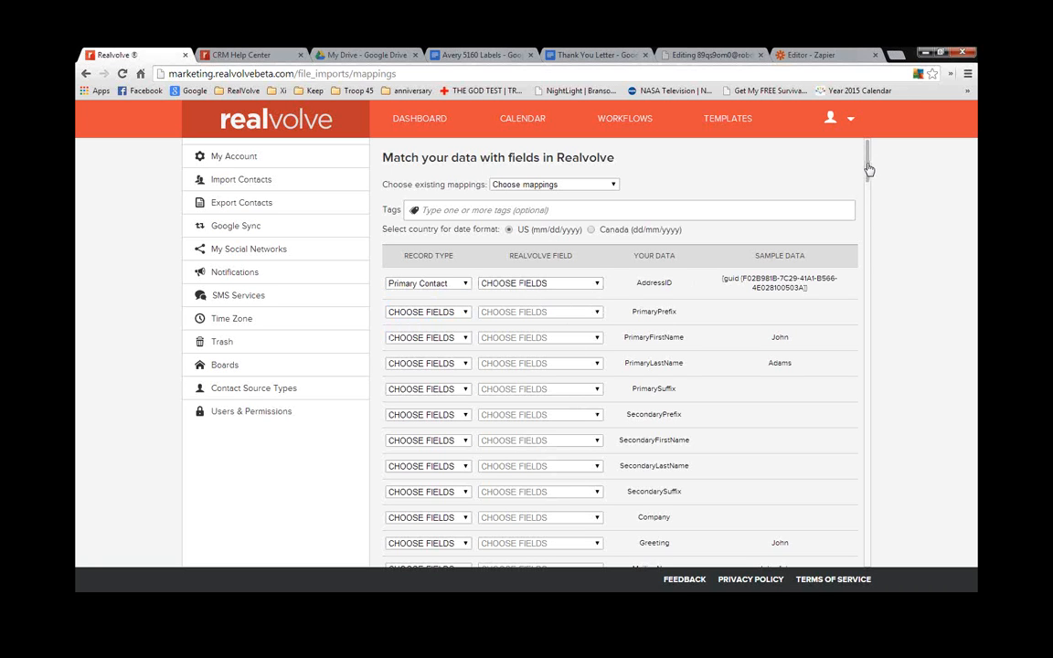
{"action": "left_click_drag", "start_coordinate": [868, 168], "coordinate": [870, 286]}
{"action": "scroll", "coordinate": [870, 286], "scroll_direction": "down", "scroll_amount": 15}
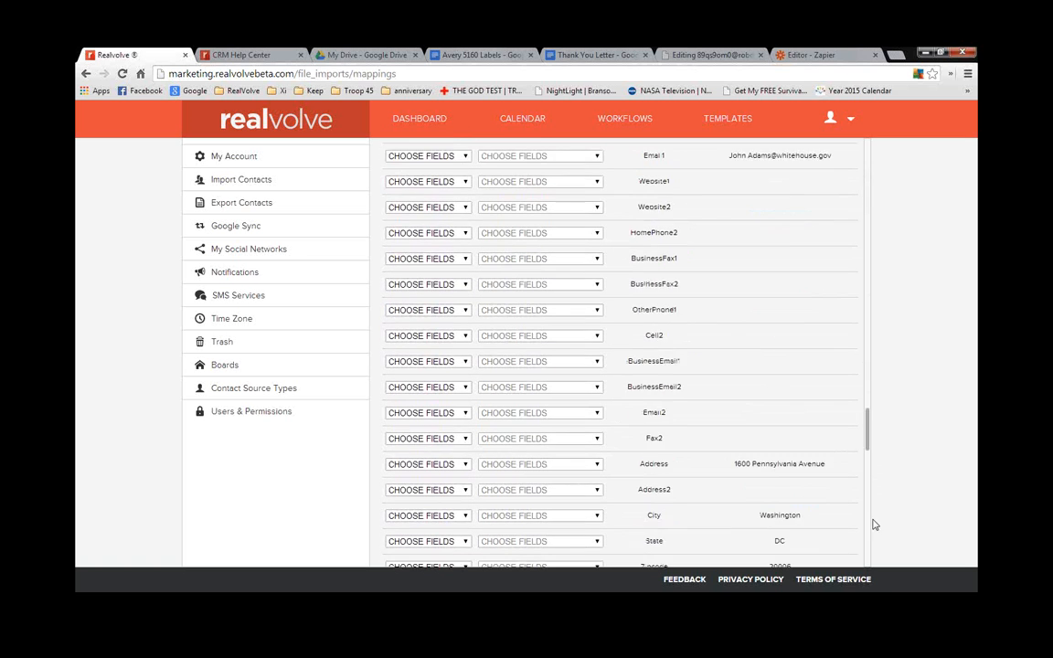
{"action": "scroll", "coordinate": [866, 589], "scroll_direction": "down", "scroll_amount": 10}
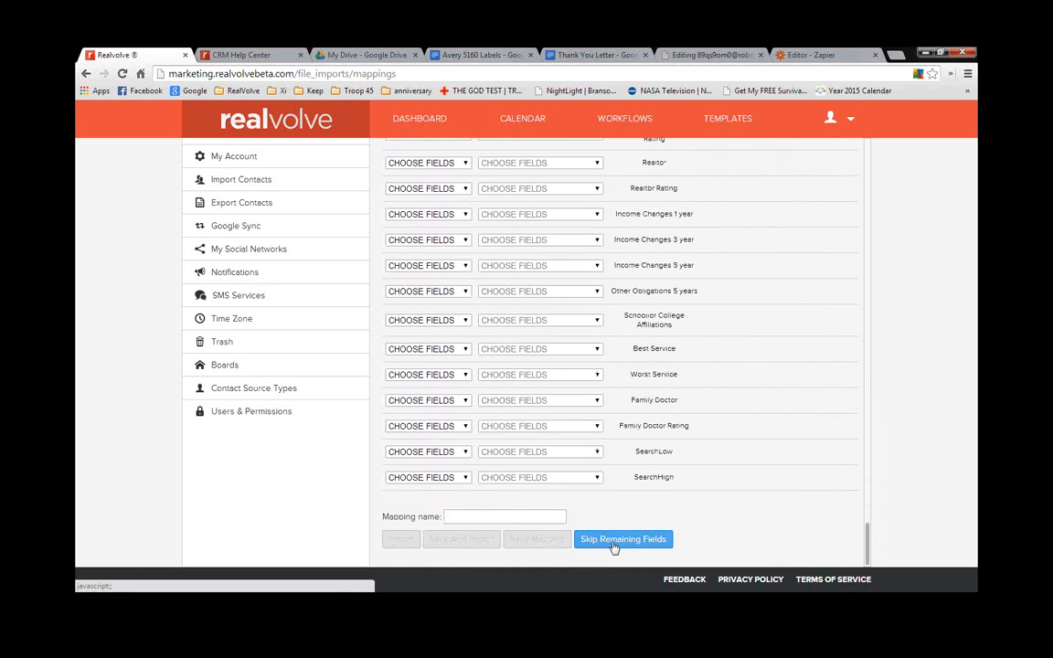
{"action": "left_click", "coordinate": [611, 543]}
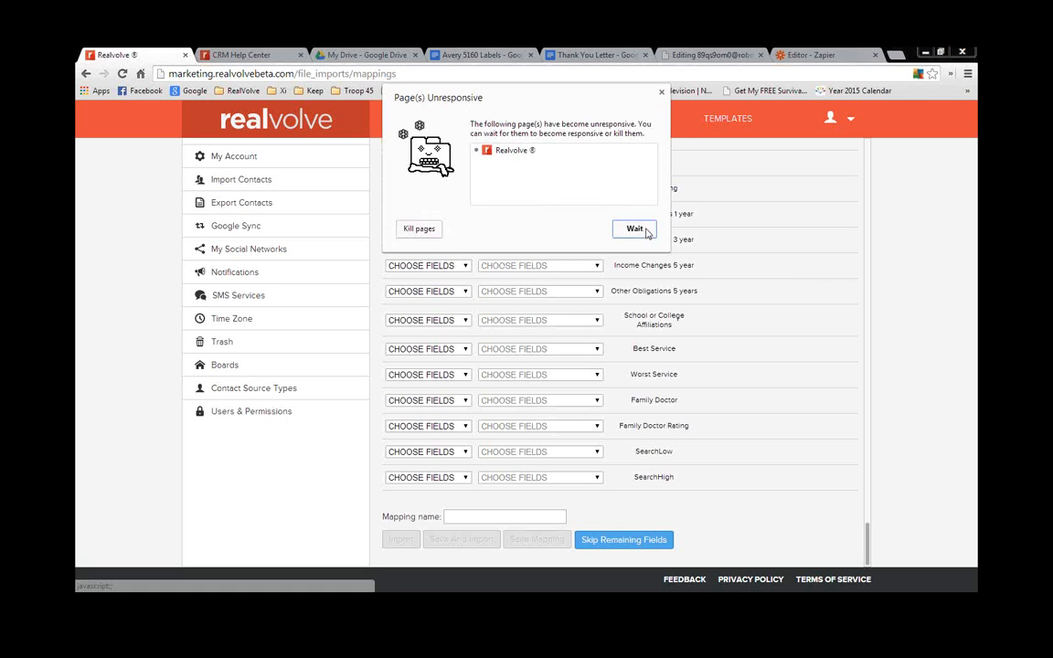
{"action": "left_click", "coordinate": [637, 228]}
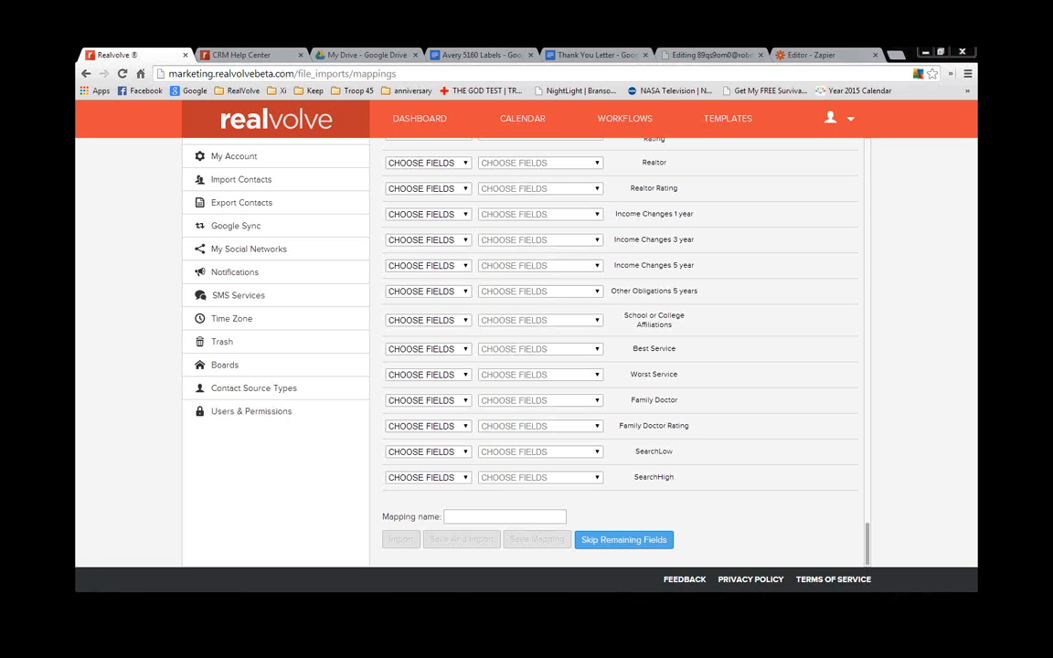
{"action": "key", "text": "alt+Tab"}
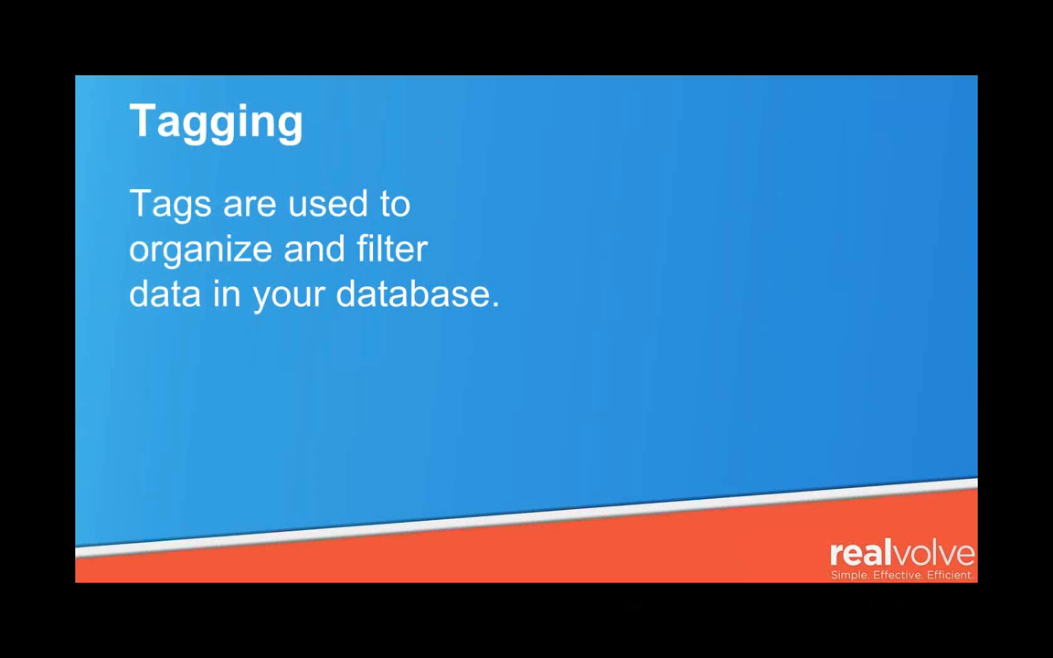
{"action": "key", "text": "Right"}
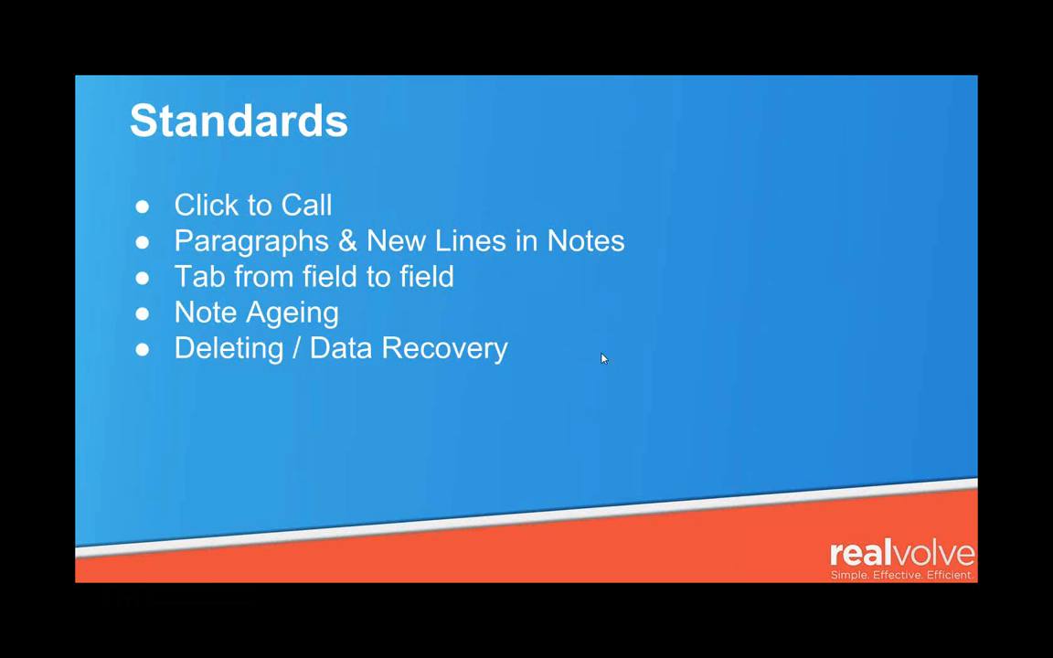
{"action": "key", "text": "Right"}
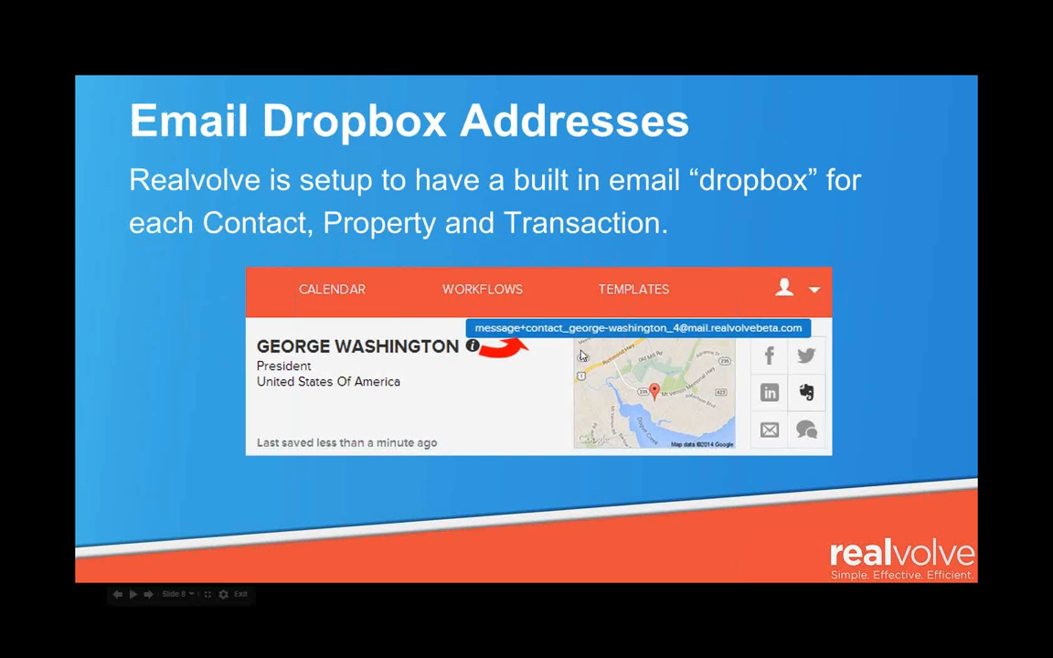
{"action": "key", "text": "Right"}
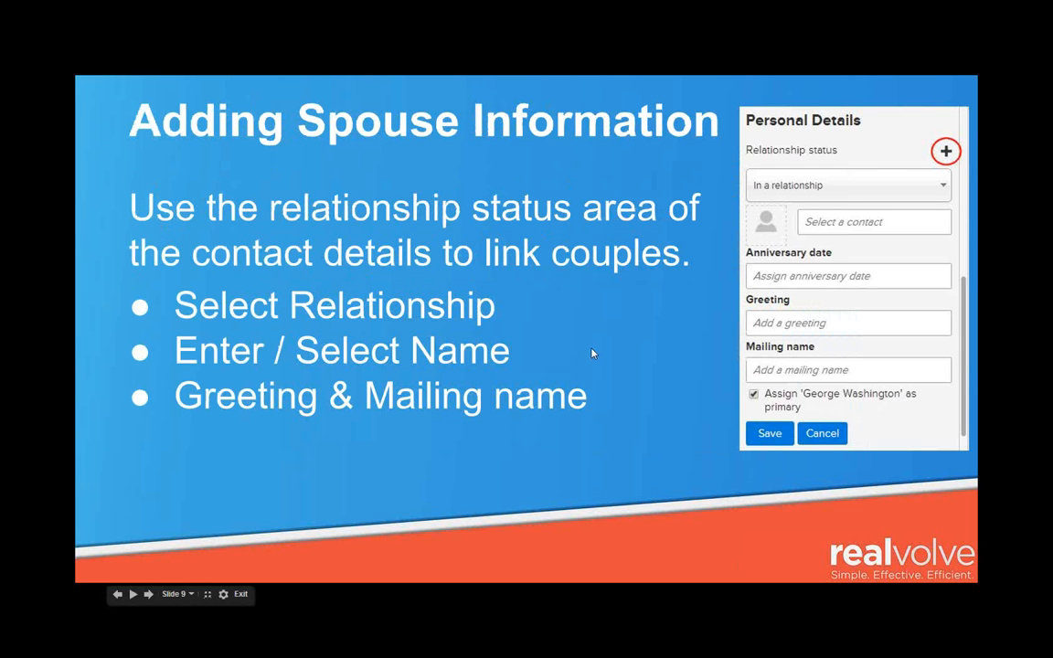
{"action": "key", "text": "Right"}
{"action": "key", "text": "Right"}
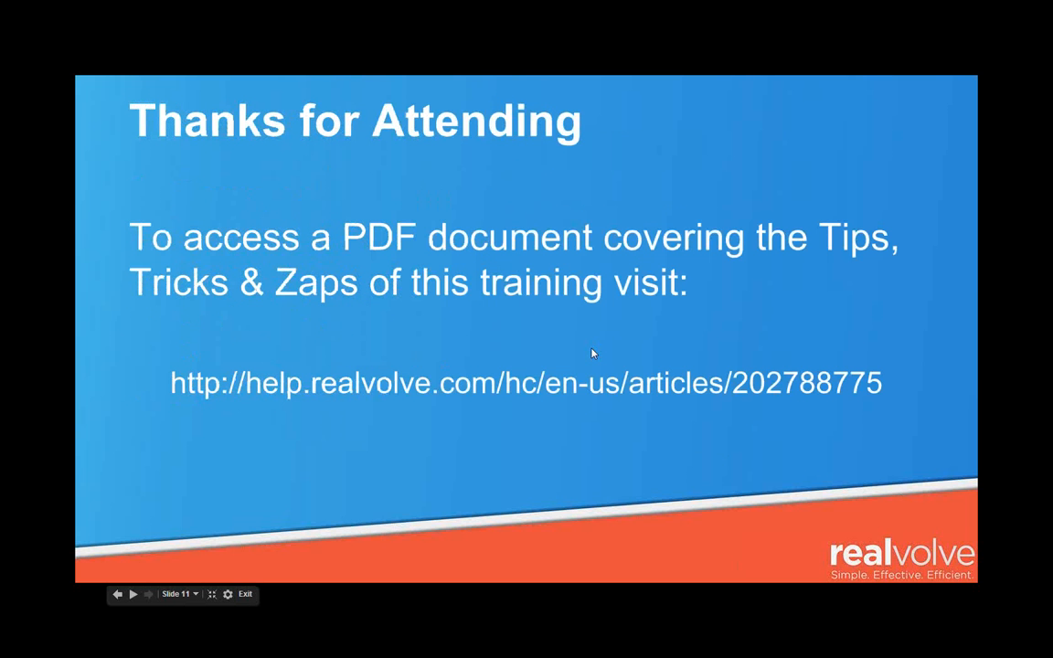
{"action": "right_click", "coordinate": [553, 307]}
{"action": "key", "text": "Escape"}
{"action": "key", "text": "Left"}
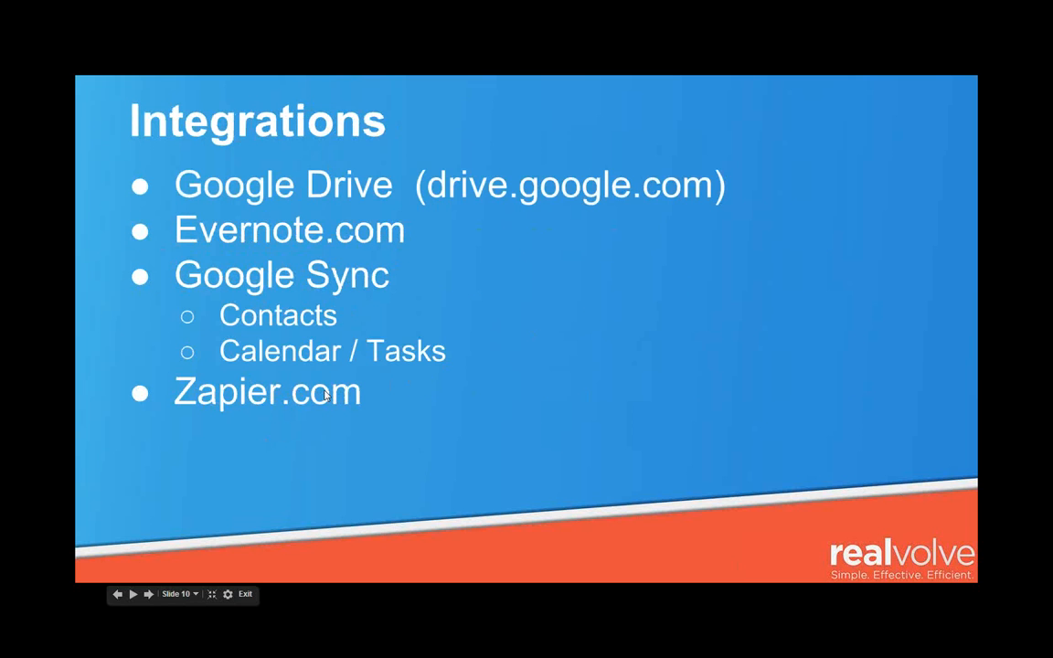
{"action": "left_click", "coordinate": [632, 229]}
{"action": "key", "text": "alt+Tab"}
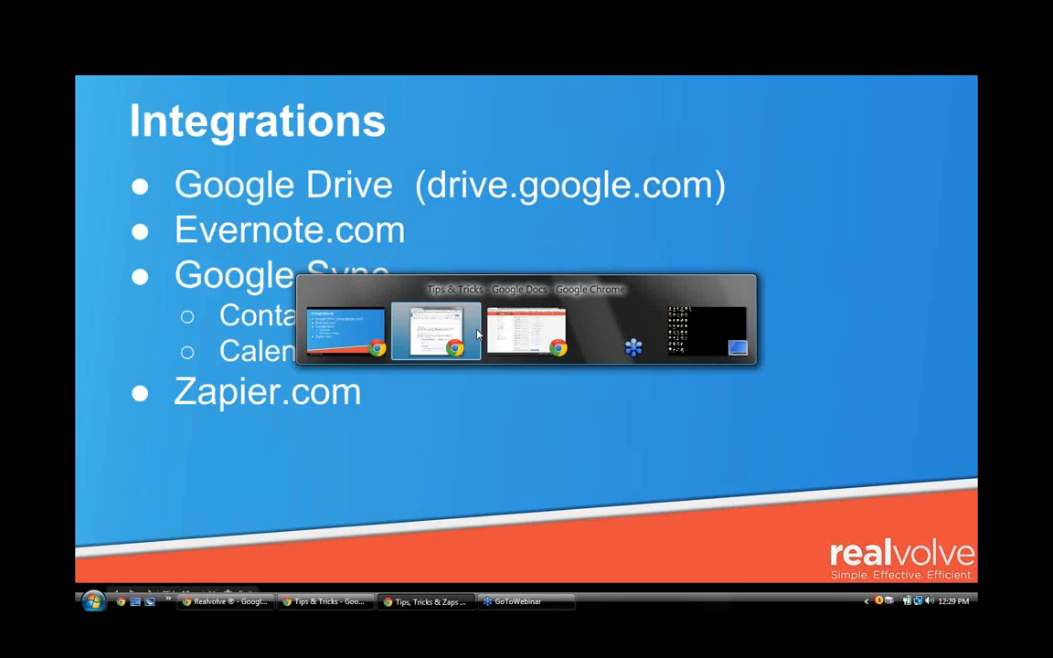
{"action": "key", "text": "alt+Tab"}
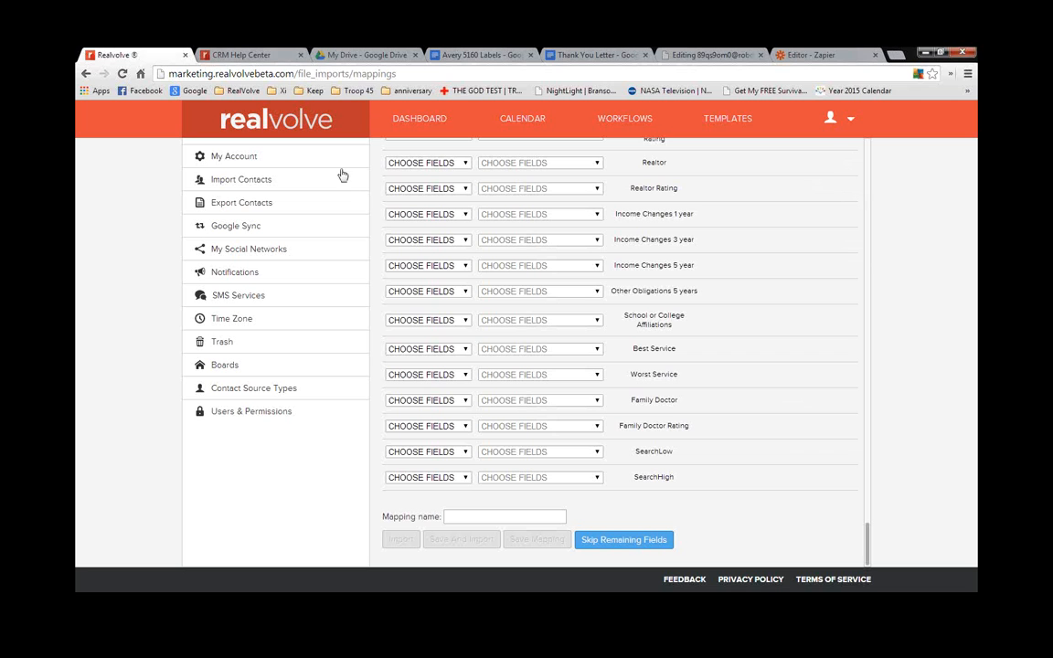
Examine the Importing and the Tips & Tricks articles under Training in the CRM Help Center
{"action": "left_click", "coordinate": [262, 56]}
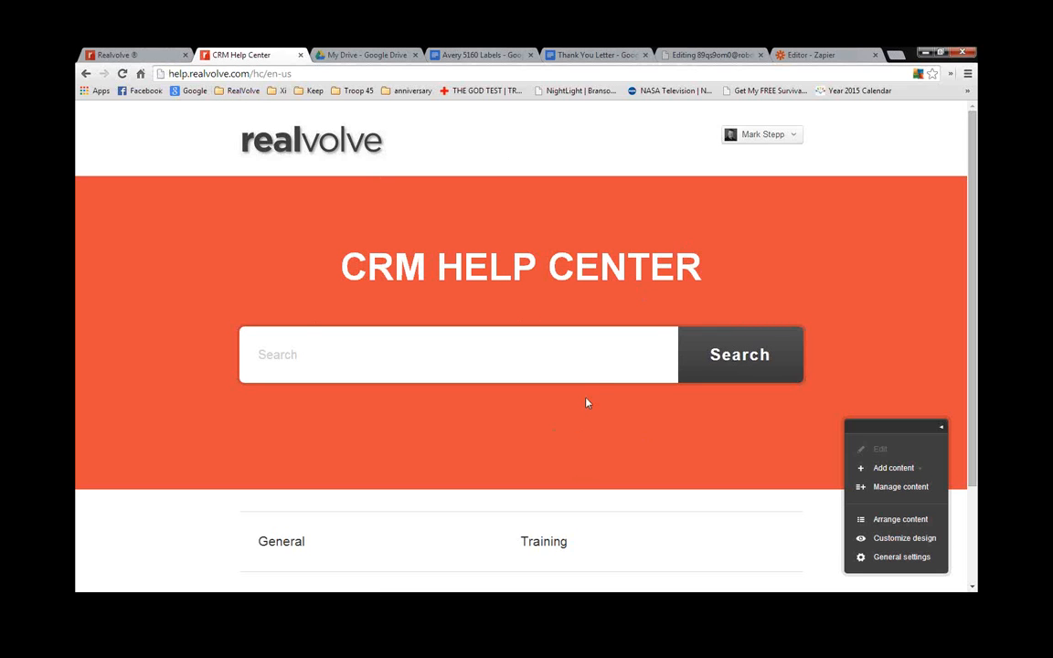
{"action": "scroll", "coordinate": [603, 468], "scroll_direction": "down", "scroll_amount": 1}
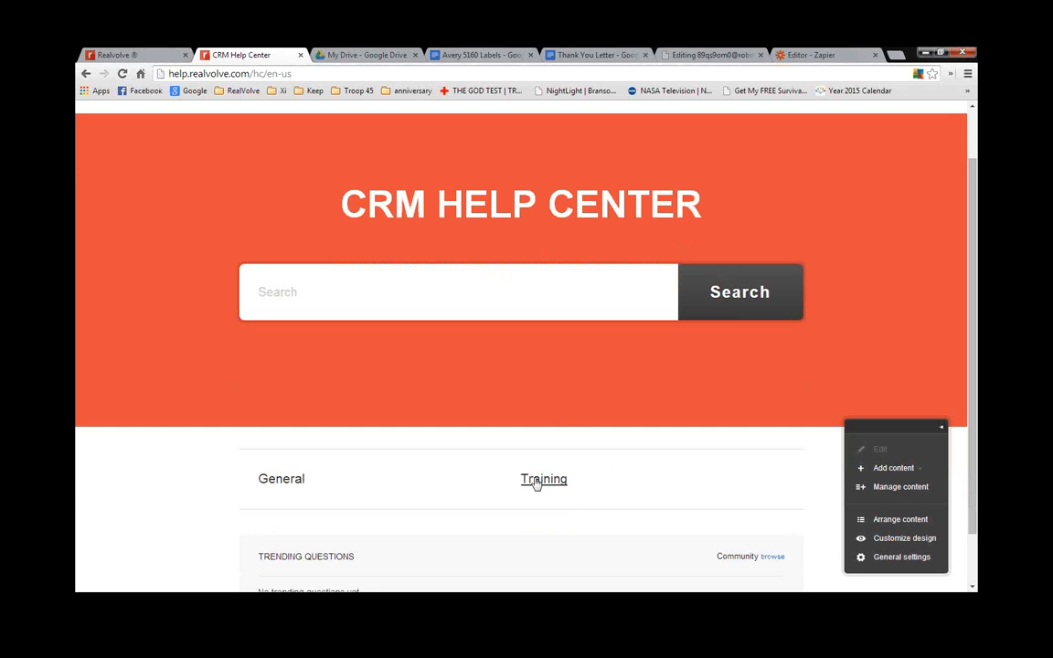
{"action": "mouse_move", "coordinate": [537, 483]}
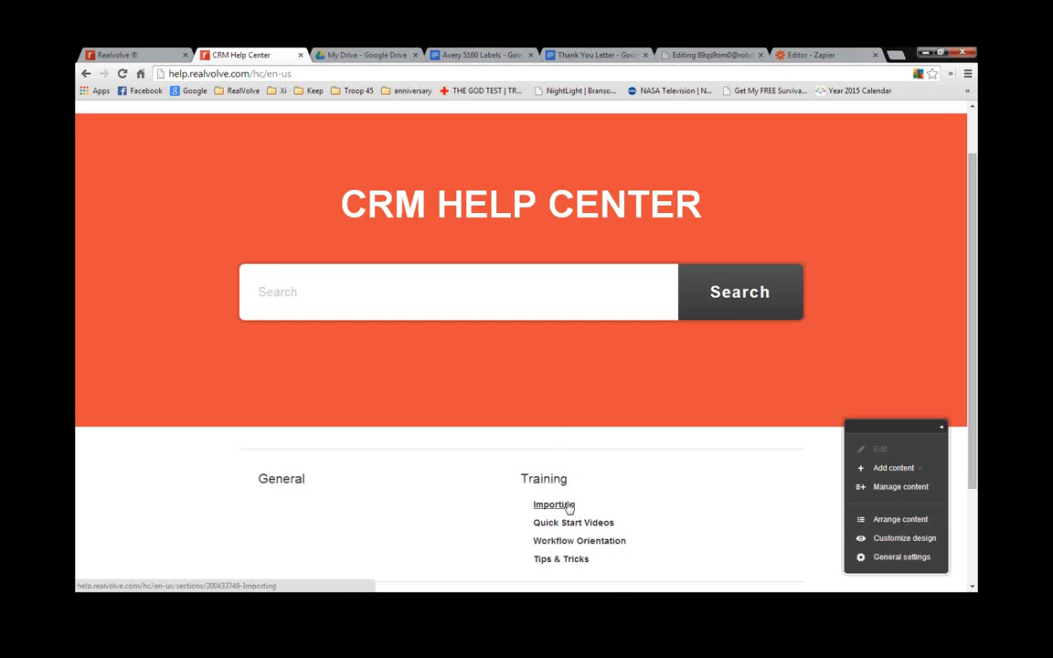
{"action": "mouse_move", "coordinate": [558, 510]}
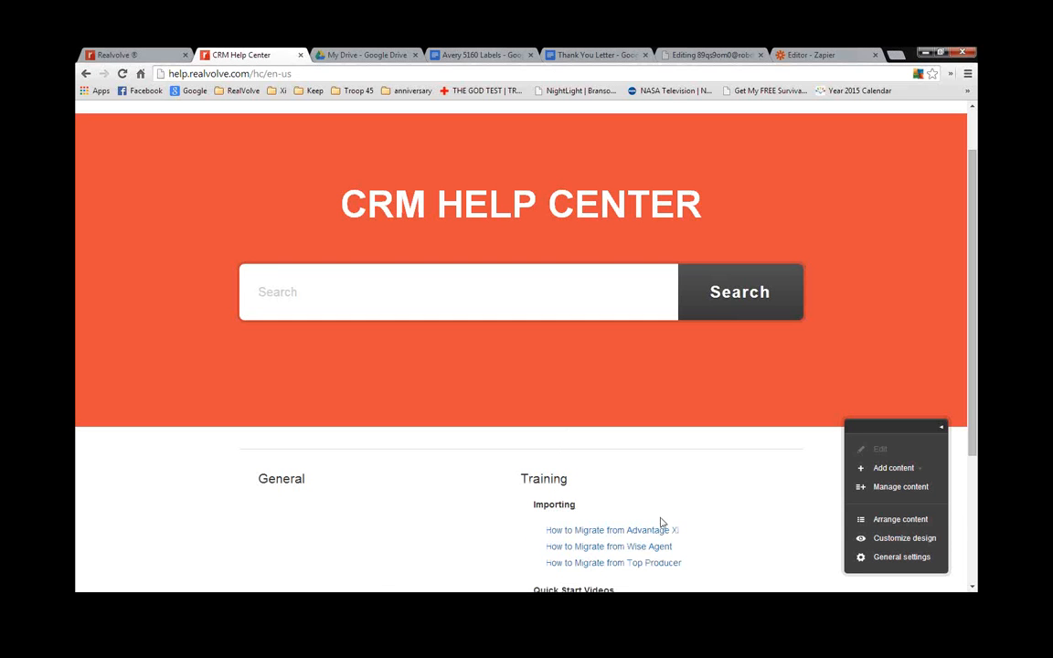
{"action": "scroll", "coordinate": [694, 507], "scroll_direction": "down", "scroll_amount": 2}
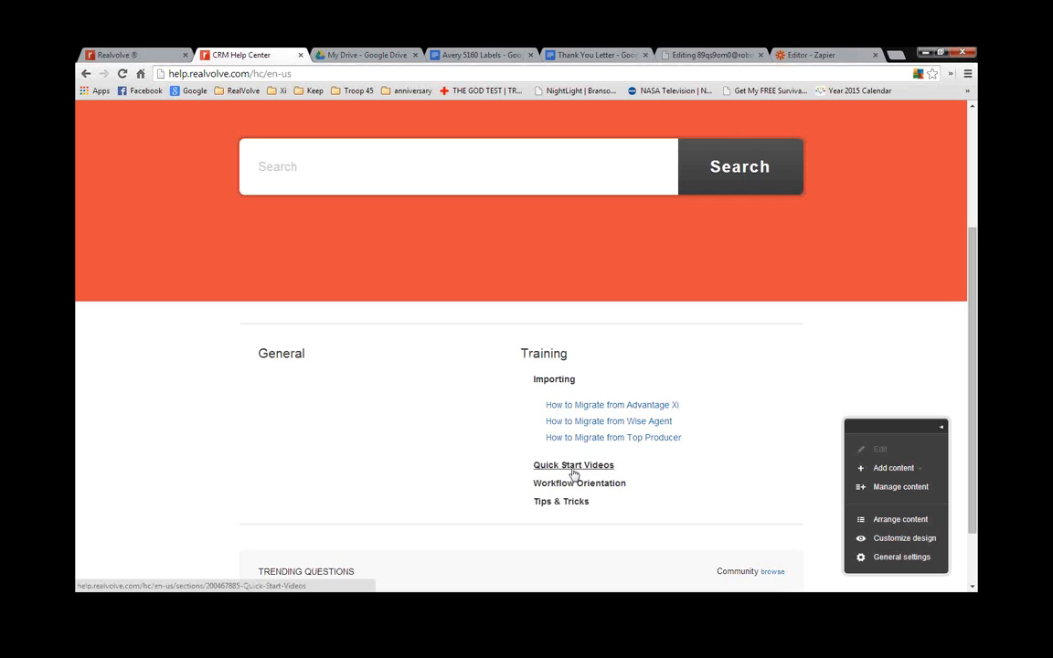
{"action": "left_click", "coordinate": [576, 506]}
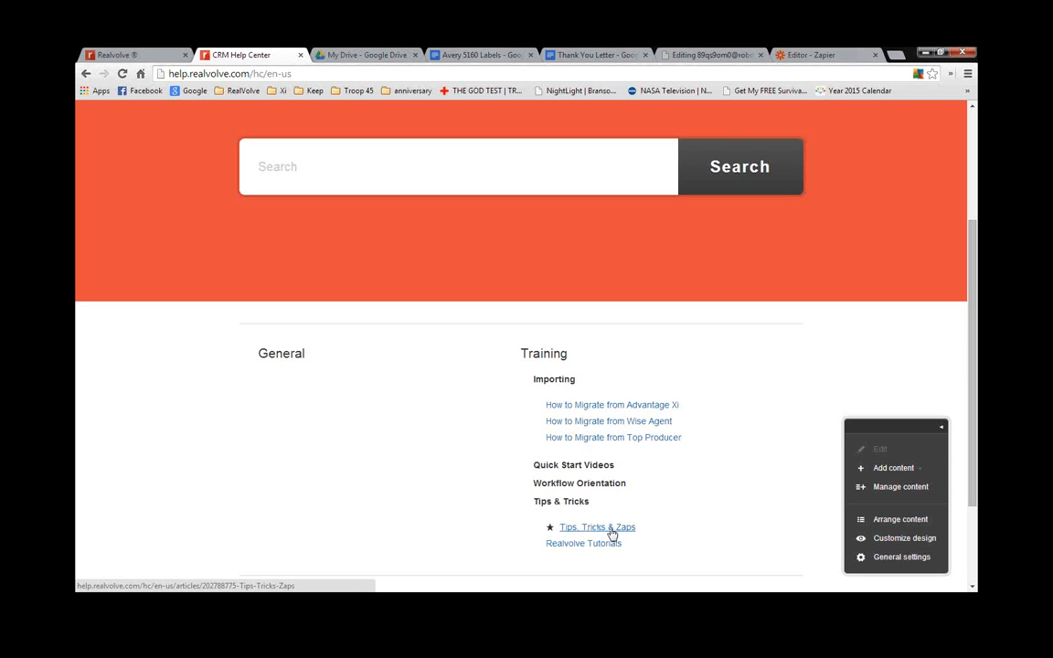
Close the import mapping page, reopen the Realvolve dashboard from the RealVolve bookmarks in a new tab, and move that tab to the front
{"action": "left_click", "coordinate": [144, 57]}
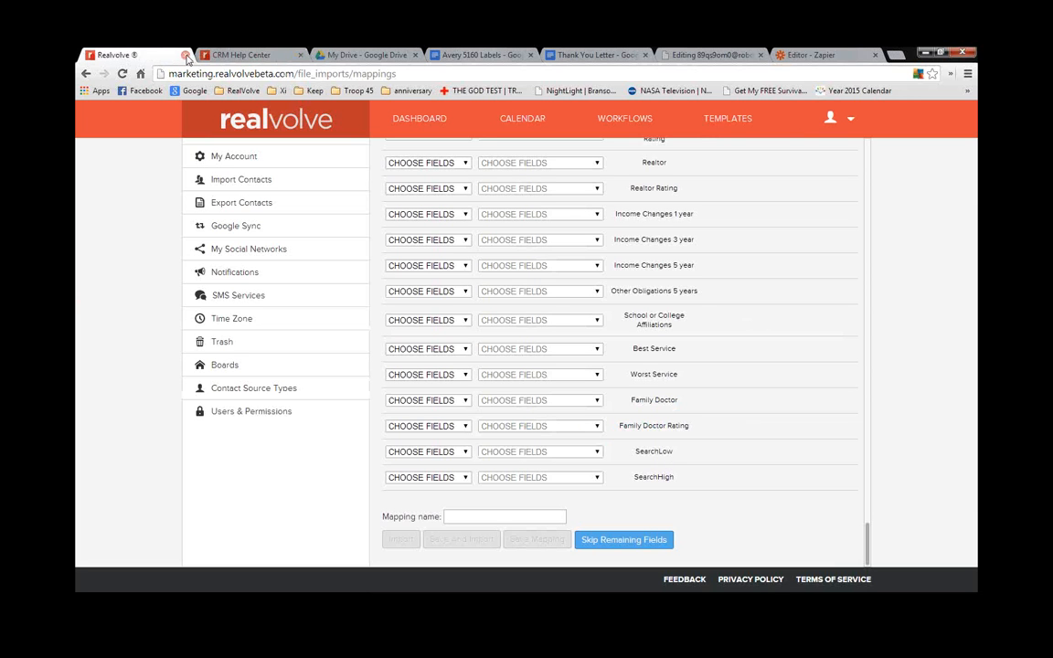
{"action": "key", "text": "ctrl+w"}
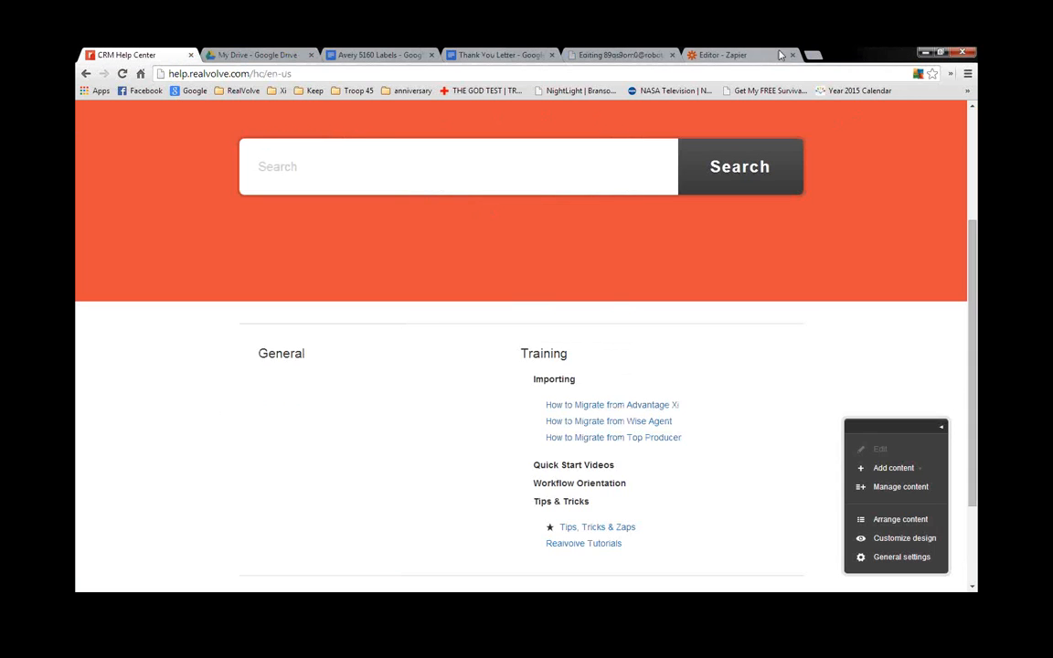
{"action": "key", "text": "ctrl+t"}
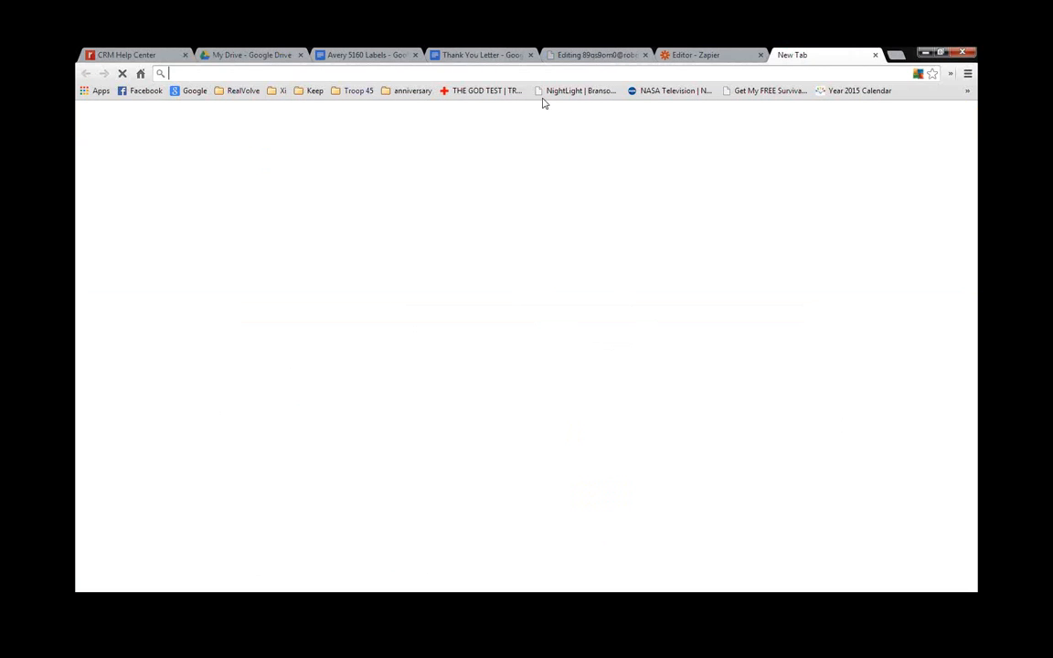
{"action": "left_click", "coordinate": [241, 90]}
{"action": "left_click", "coordinate": [320, 187]}
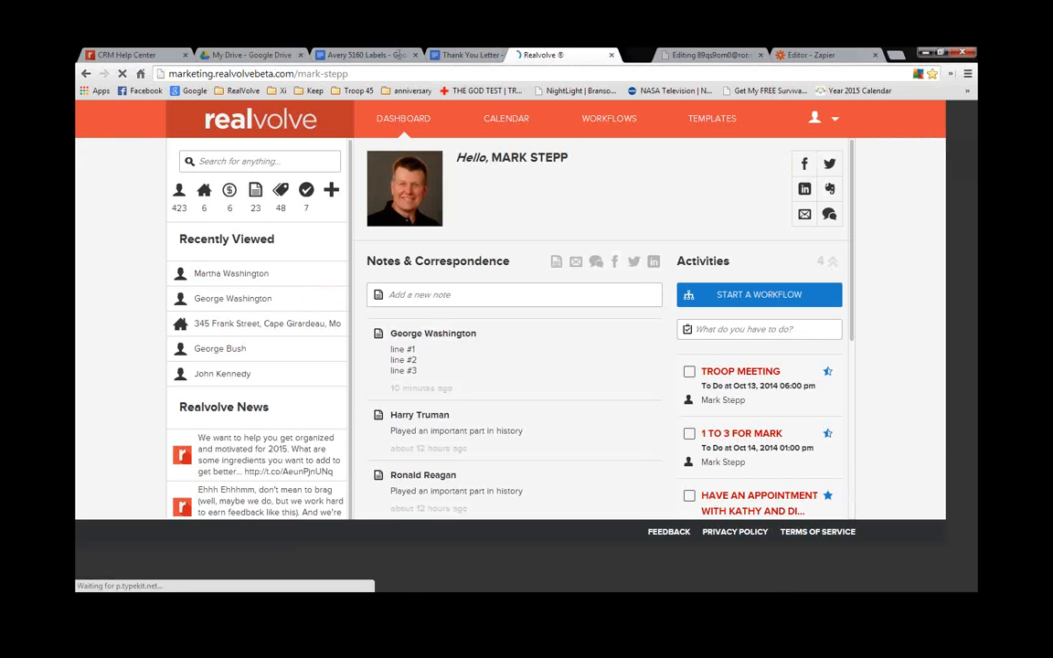
{"action": "left_click_drag", "start_coordinate": [516, 55], "coordinate": [164, 55]}
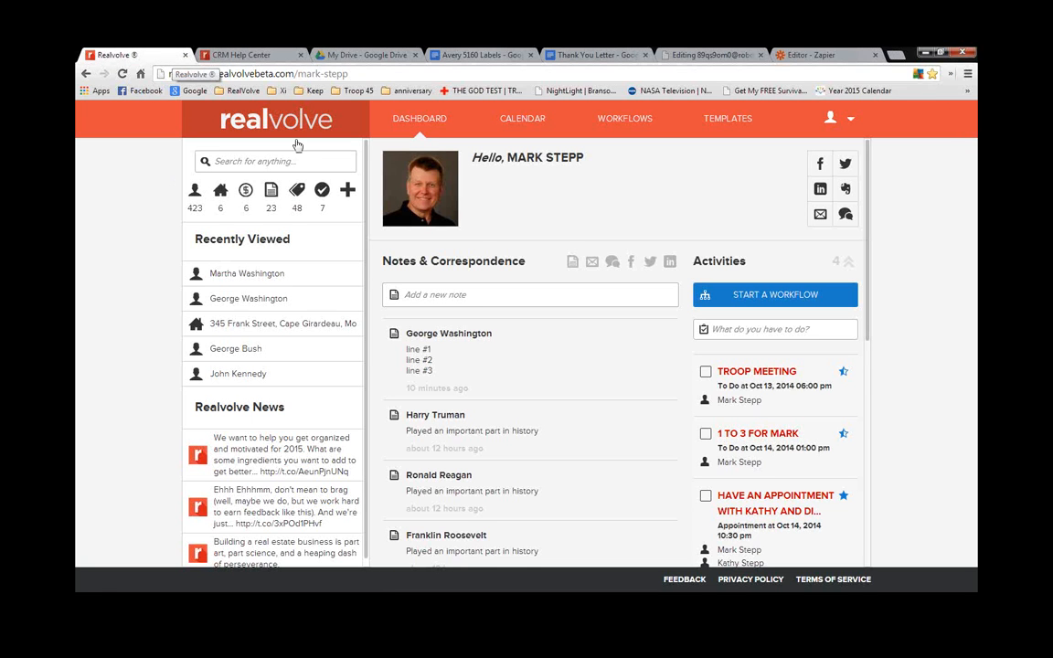
{"action": "left_click", "coordinate": [484, 295]}
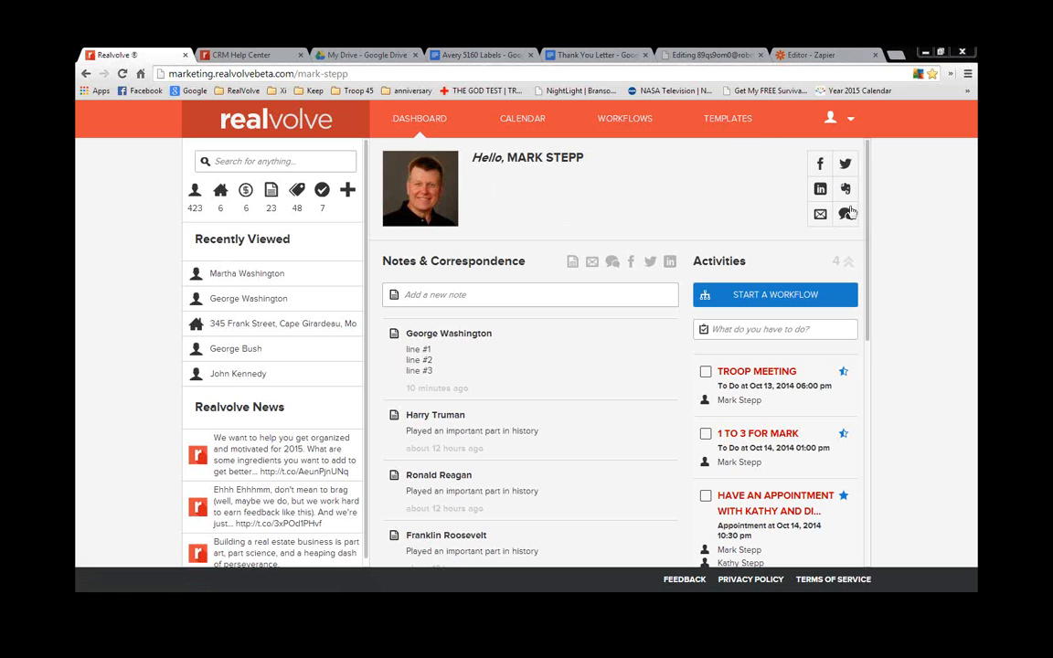
In the All Closing Documents Received template, insert the Transaction:Buyer#HomeEmail merge field on the empty line below the street address
{"action": "left_click", "coordinate": [728, 120]}
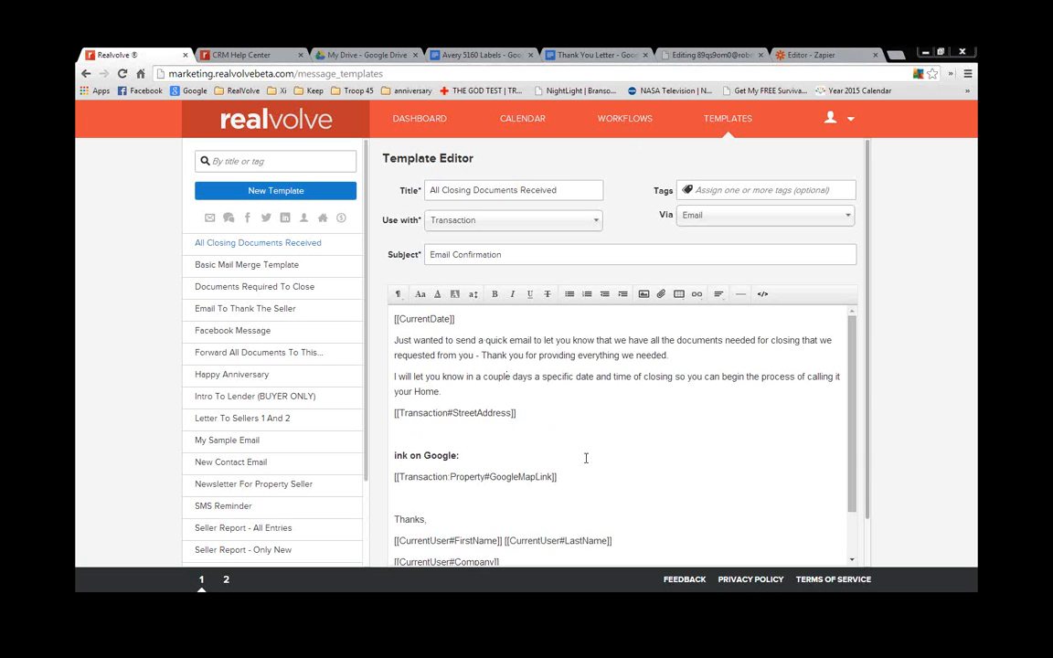
{"action": "left_click", "coordinate": [437, 439]}
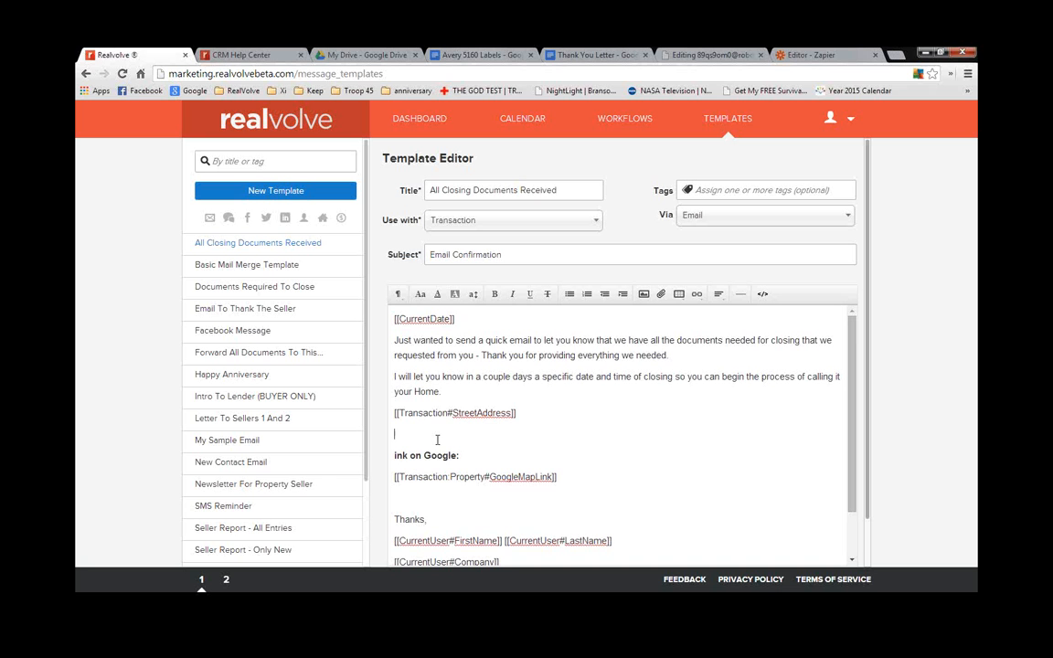
{"action": "type", "text": "[["}
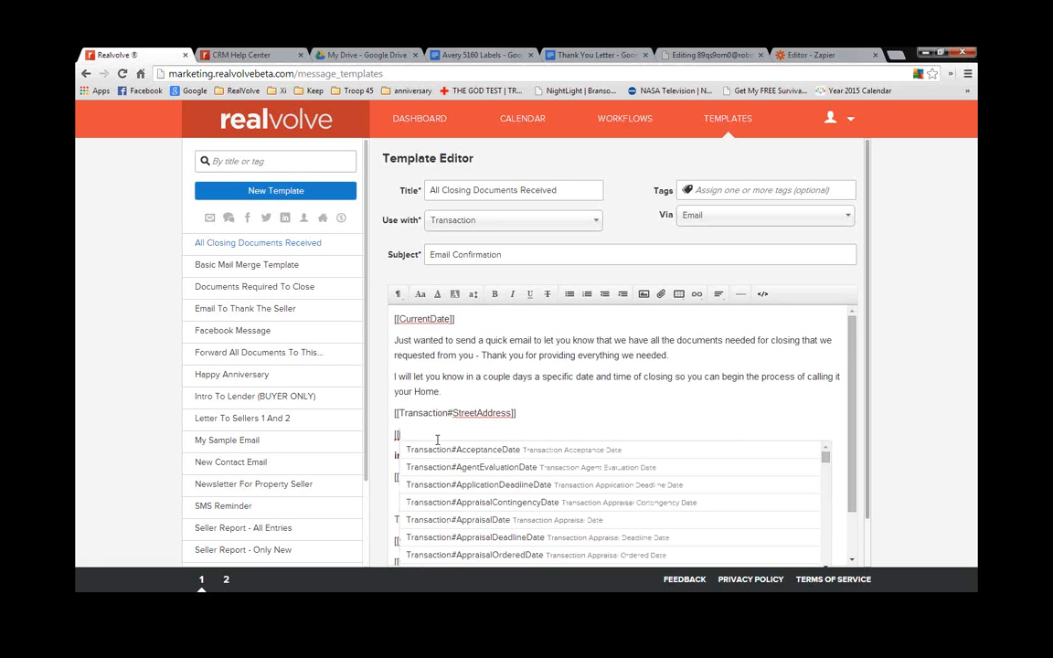
{"action": "scroll", "coordinate": [471, 428], "scroll_direction": "down", "scroll_amount": 2}
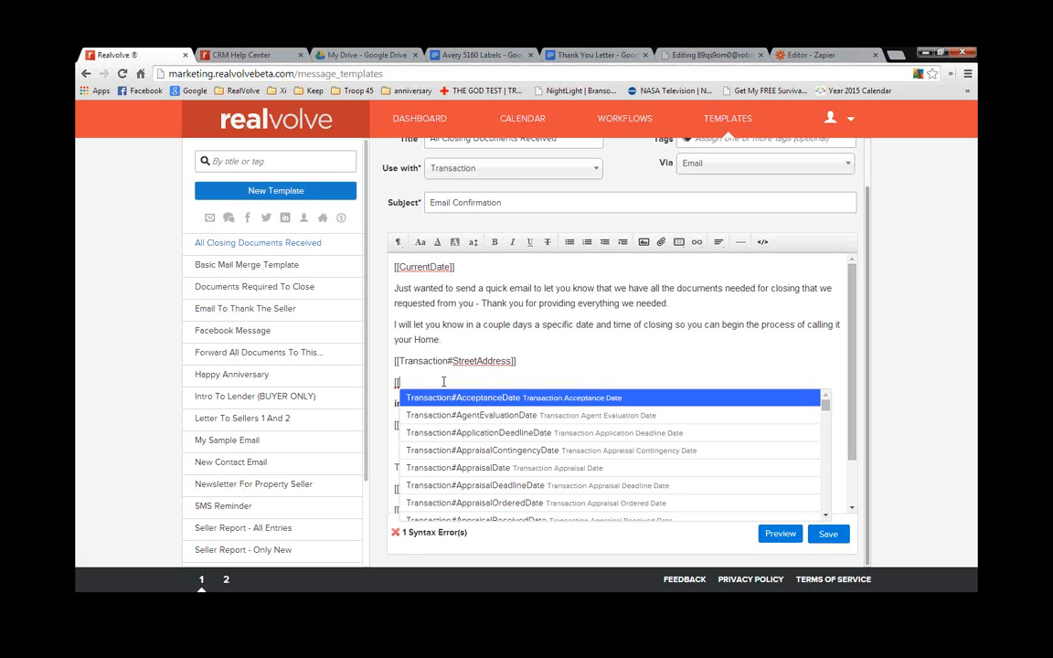
{"action": "type", "text": "b"}
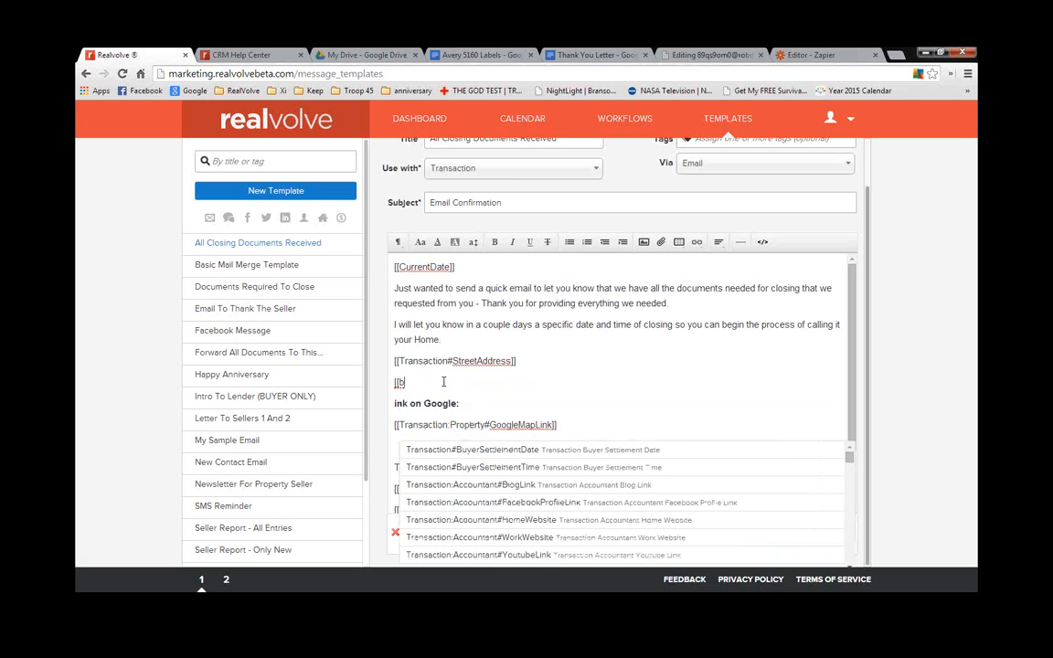
{"action": "type", "text": "uy"}
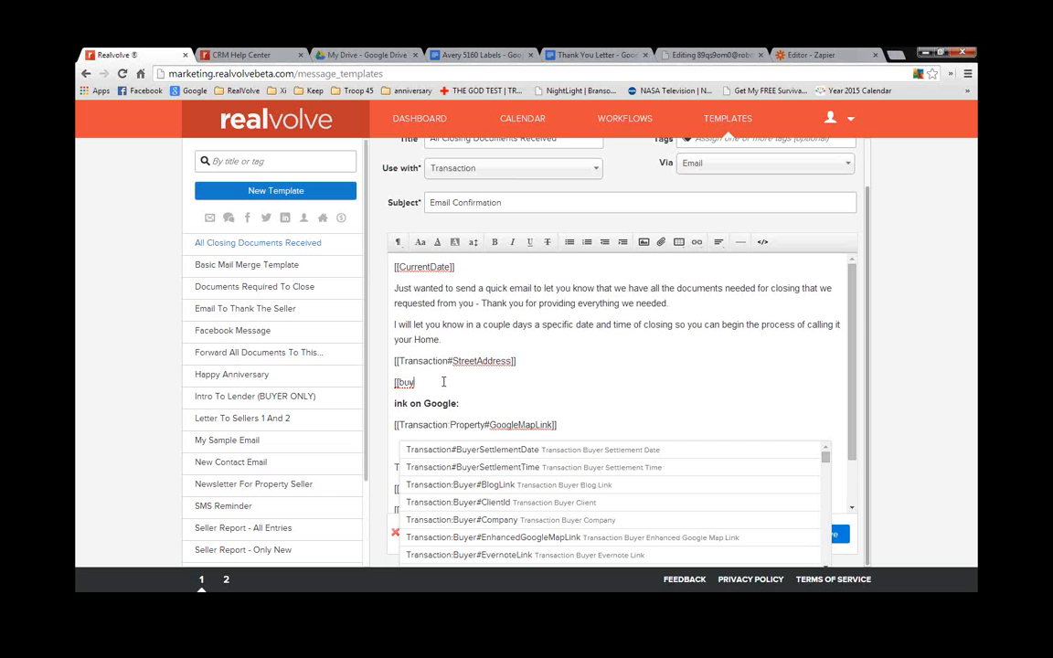
{"action": "type", "text": "er"}
{"action": "scroll", "coordinate": [448, 382], "scroll_direction": "down", "scroll_amount": 1}
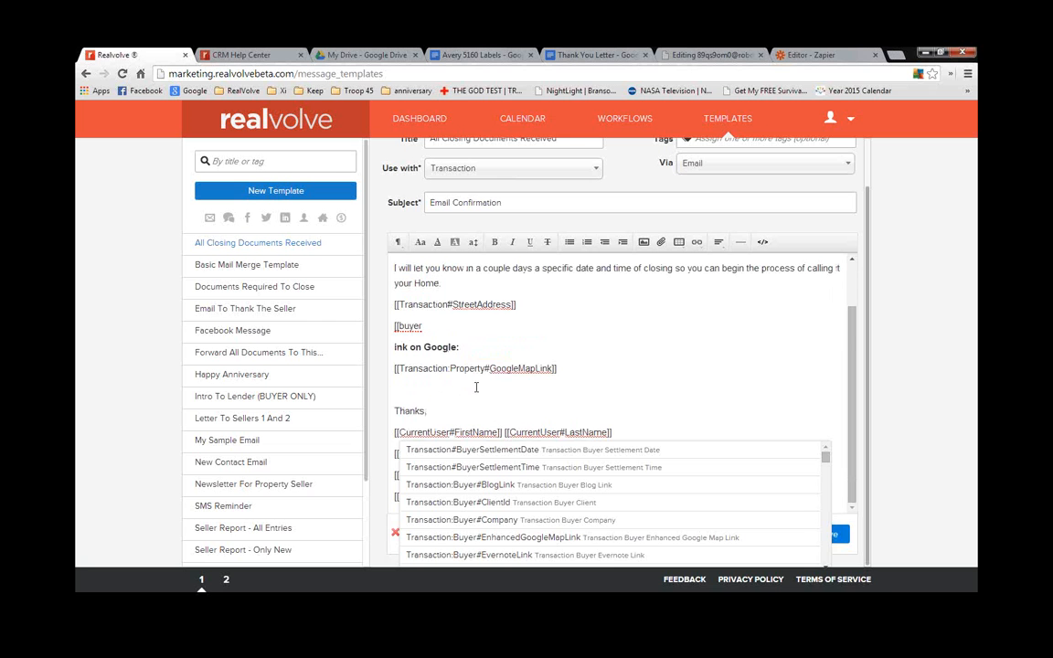
{"action": "scroll", "coordinate": [558, 476], "scroll_direction": "up", "scroll_amount": 1}
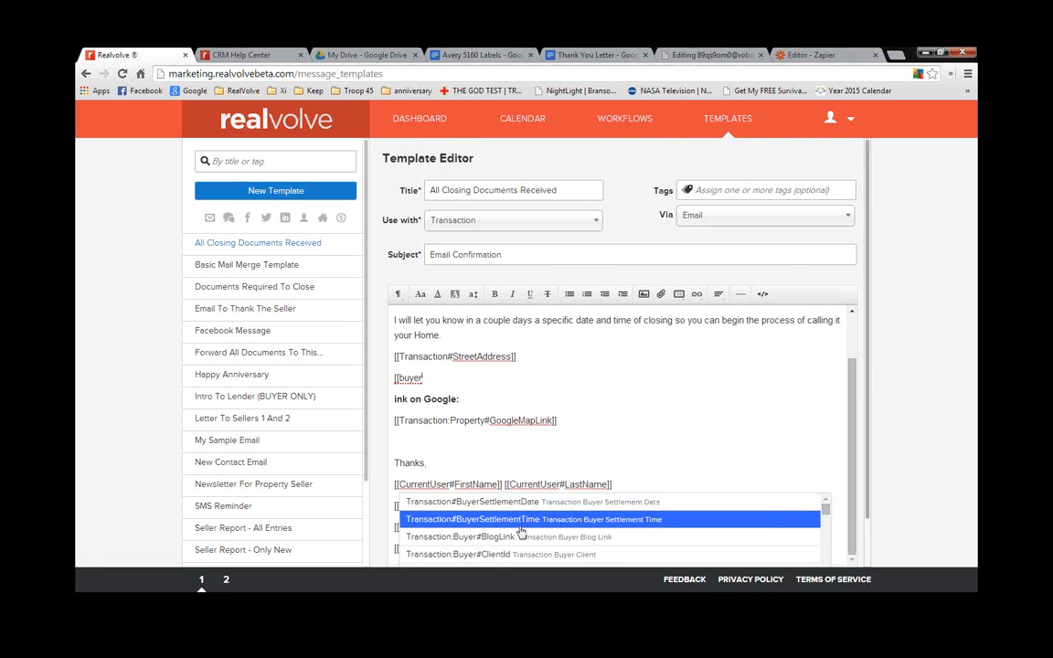
{"action": "scroll", "coordinate": [521, 532], "scroll_direction": "down", "scroll_amount": 3}
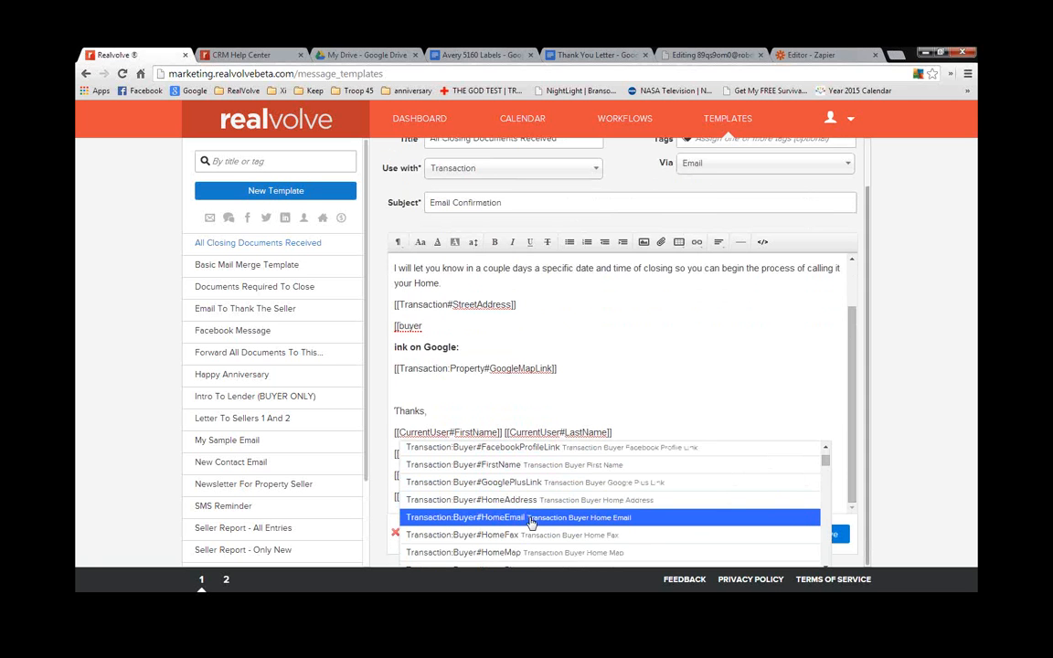
{"action": "left_click", "coordinate": [530, 518]}
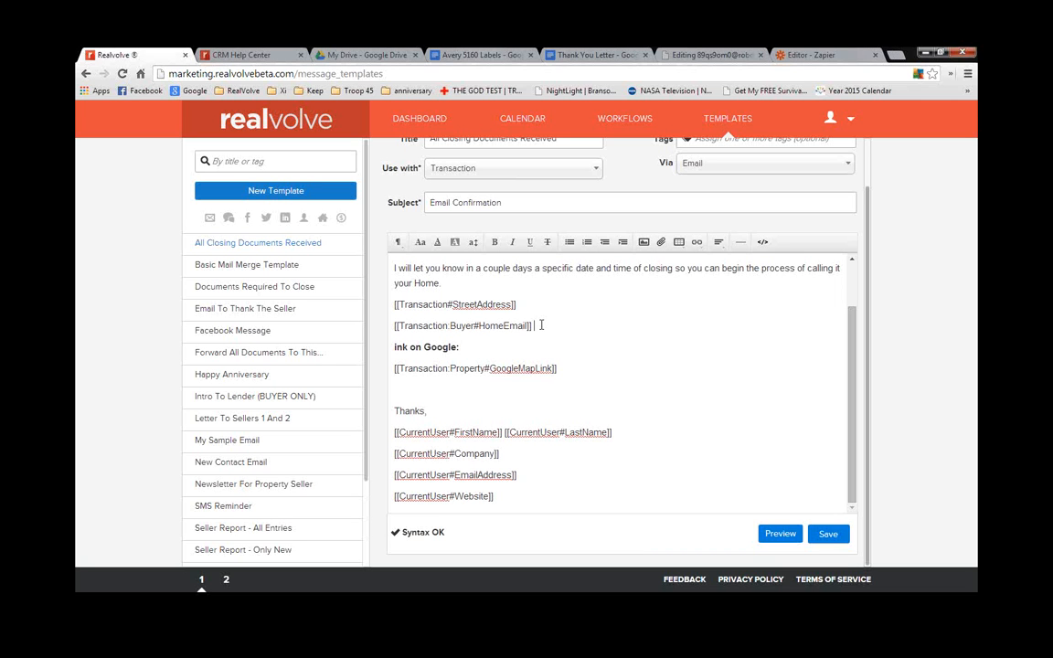
Add the CurrentDate merge field after the buyer's home email field in the template body
{"action": "type", "text": "[["}
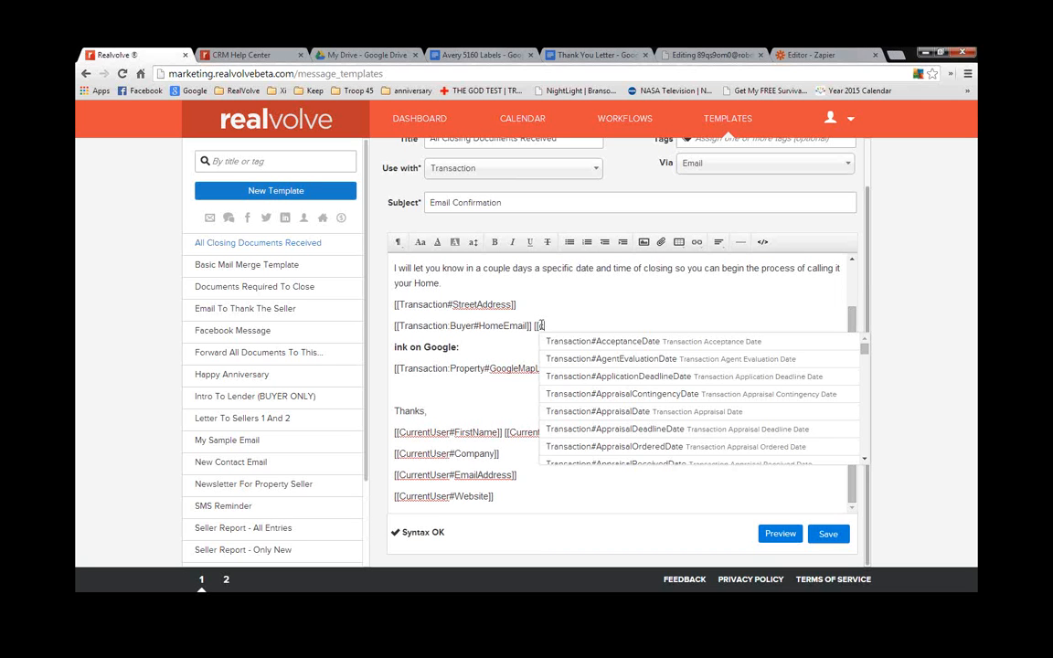
{"action": "type", "text": "Curr"}
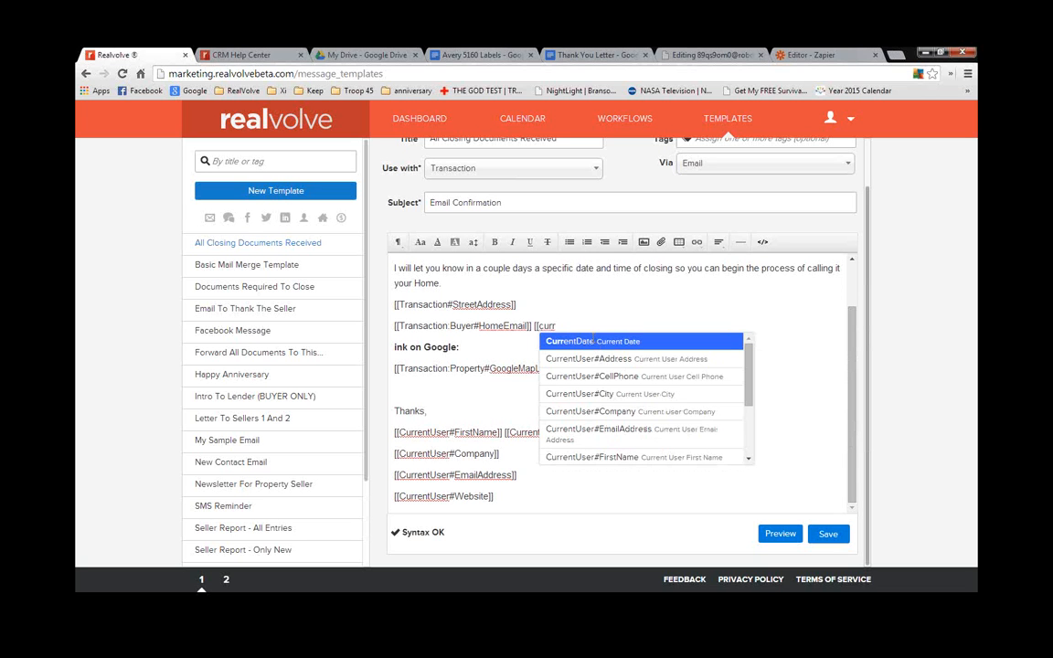
{"action": "left_click", "coordinate": [593, 341]}
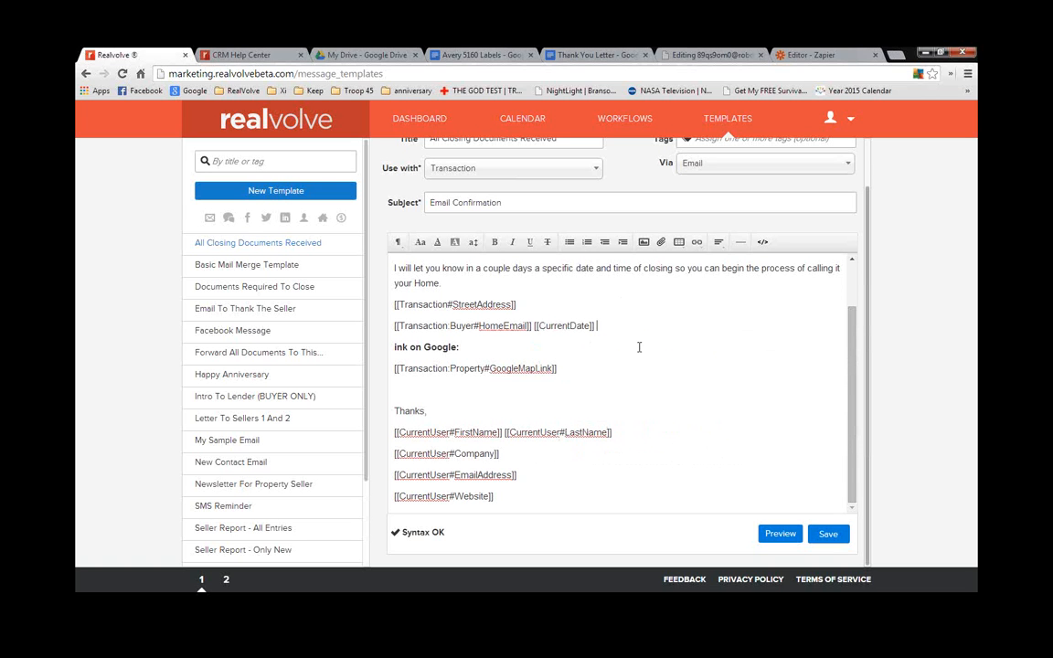
Delete the line holding the buyer home email and current date merge fields, and save the template
{"action": "triple_click", "coordinate": [392, 327]}
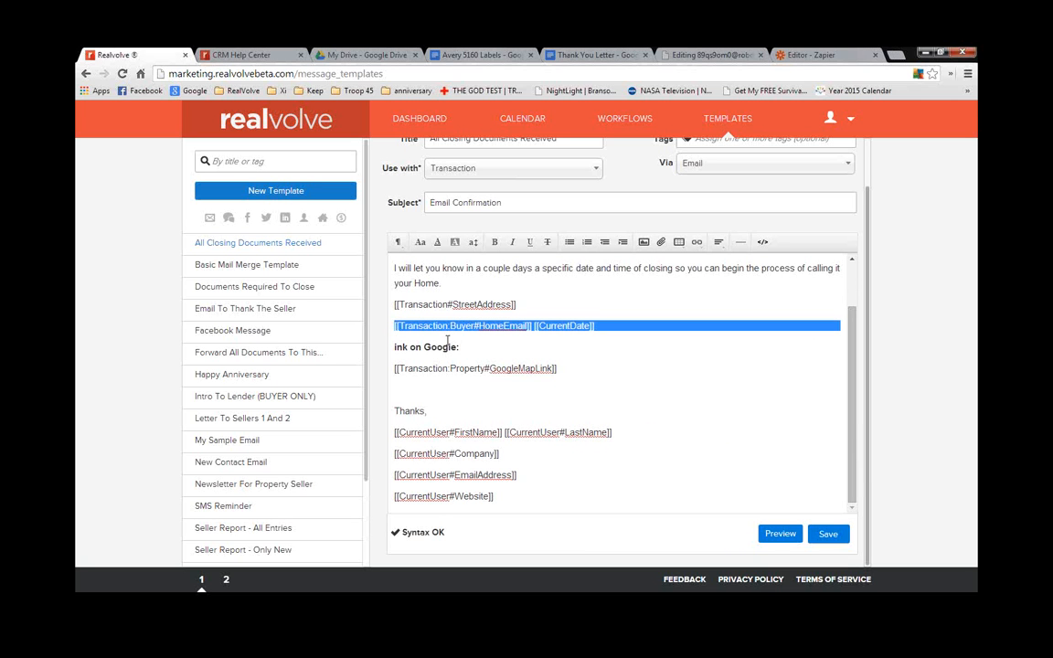
{"action": "key", "text": "BackSpace"}
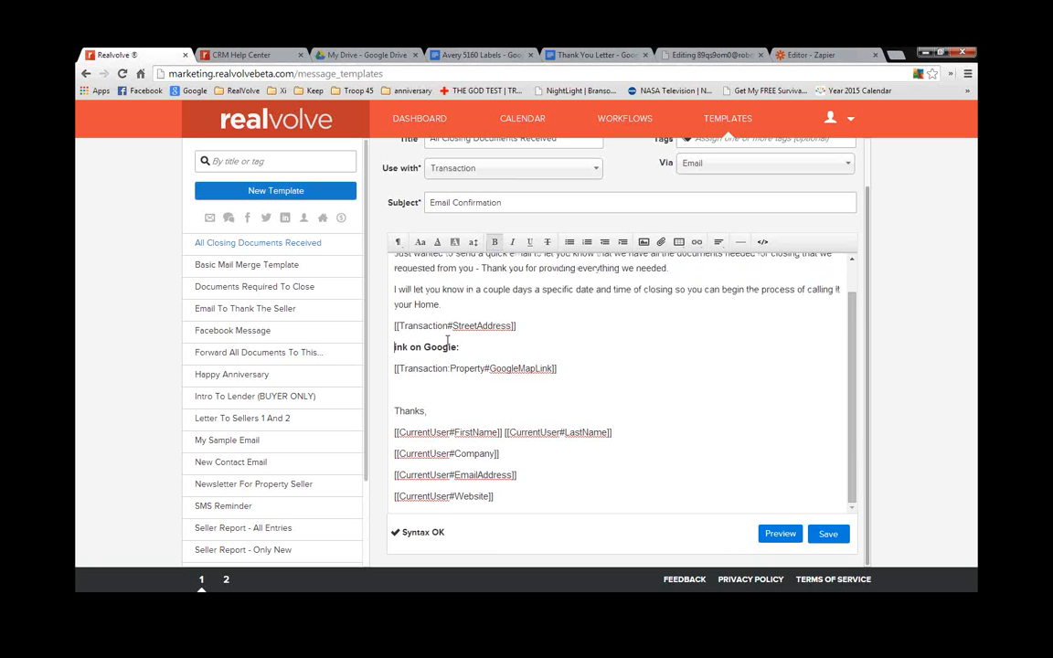
{"action": "left_click", "coordinate": [841, 541]}
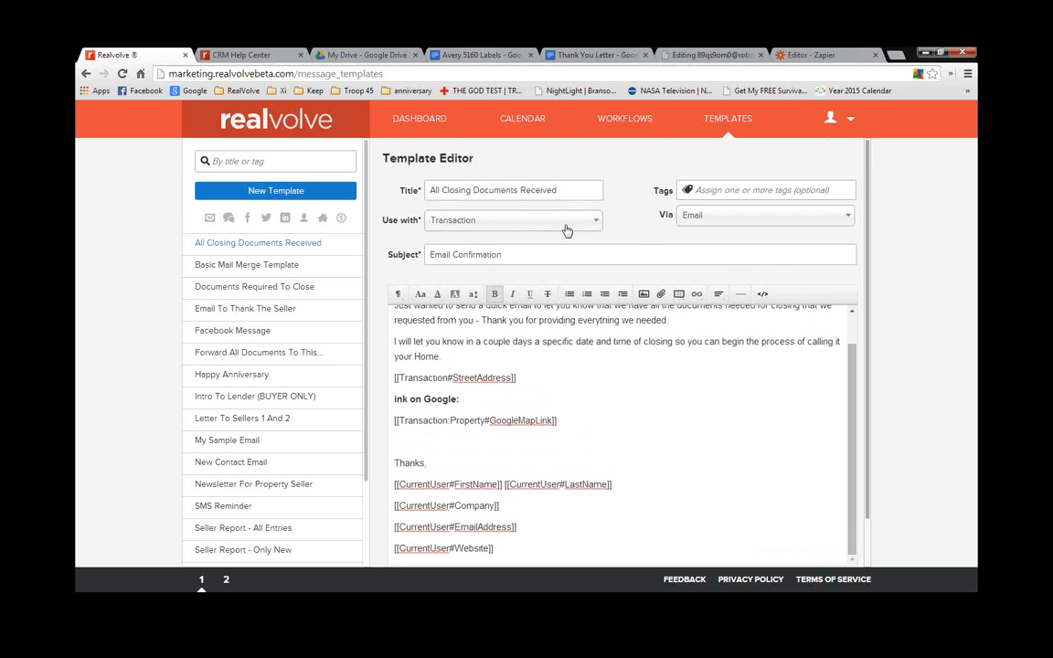
View the record types the template can be used with, leaving Transaction selected
{"action": "left_click", "coordinate": [459, 227]}
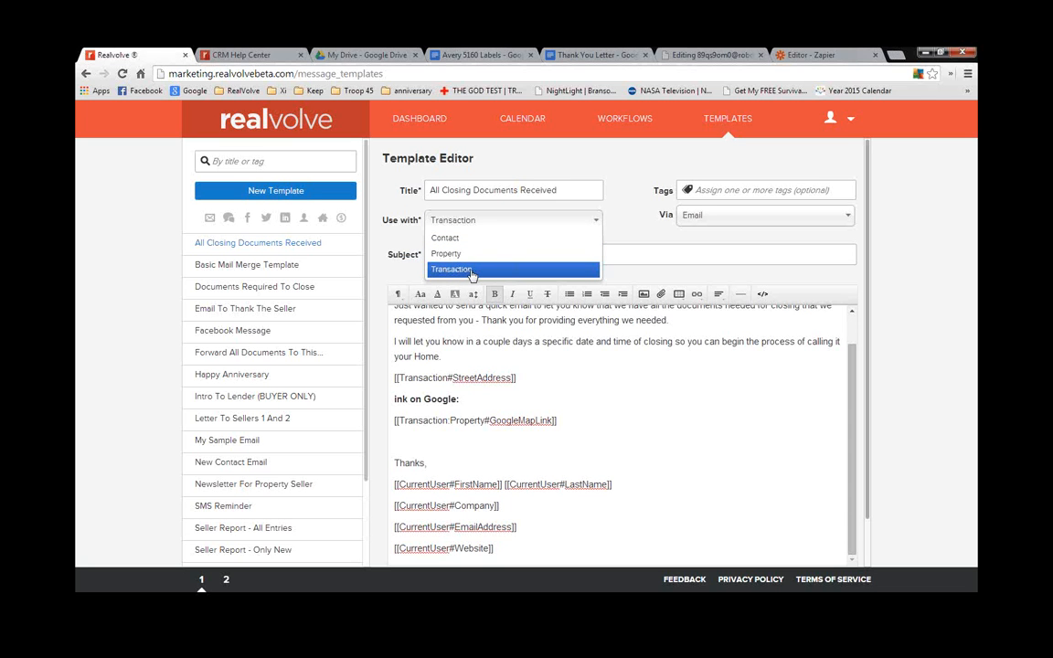
{"action": "left_click", "coordinate": [453, 442]}
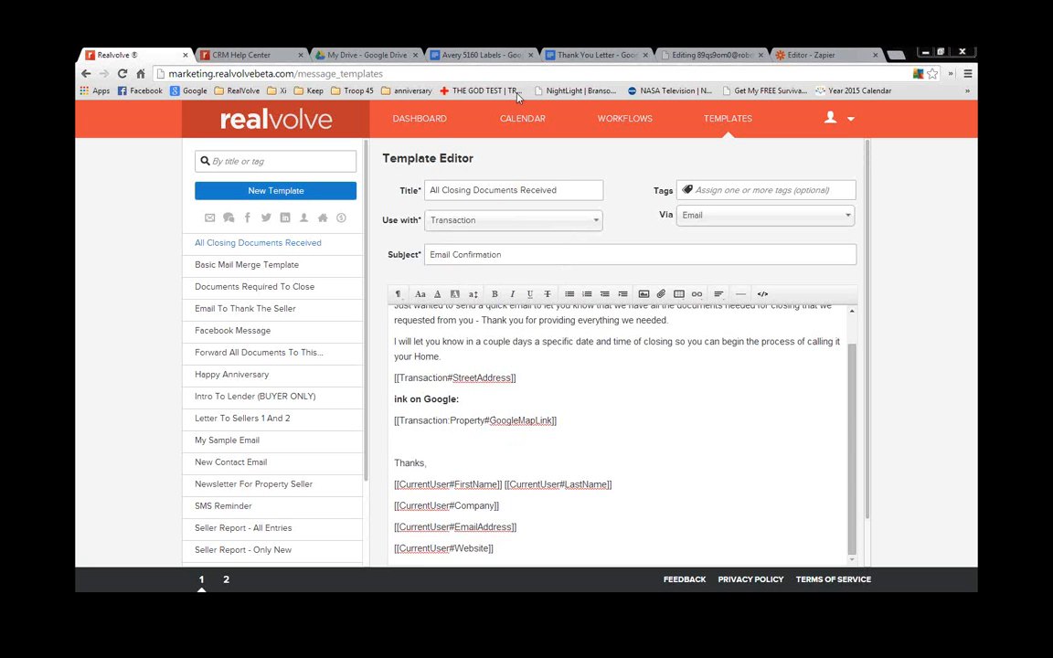
Return to the dashboard, list all contacts matching the search "Presid" in the table view, and select every one
{"action": "left_click", "coordinate": [435, 124]}
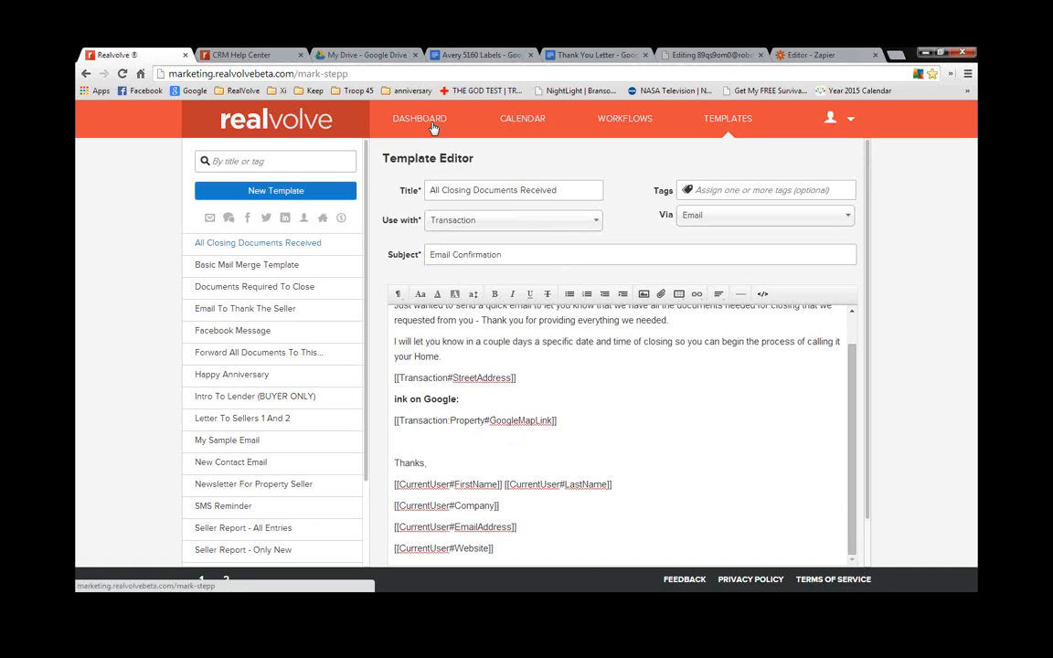
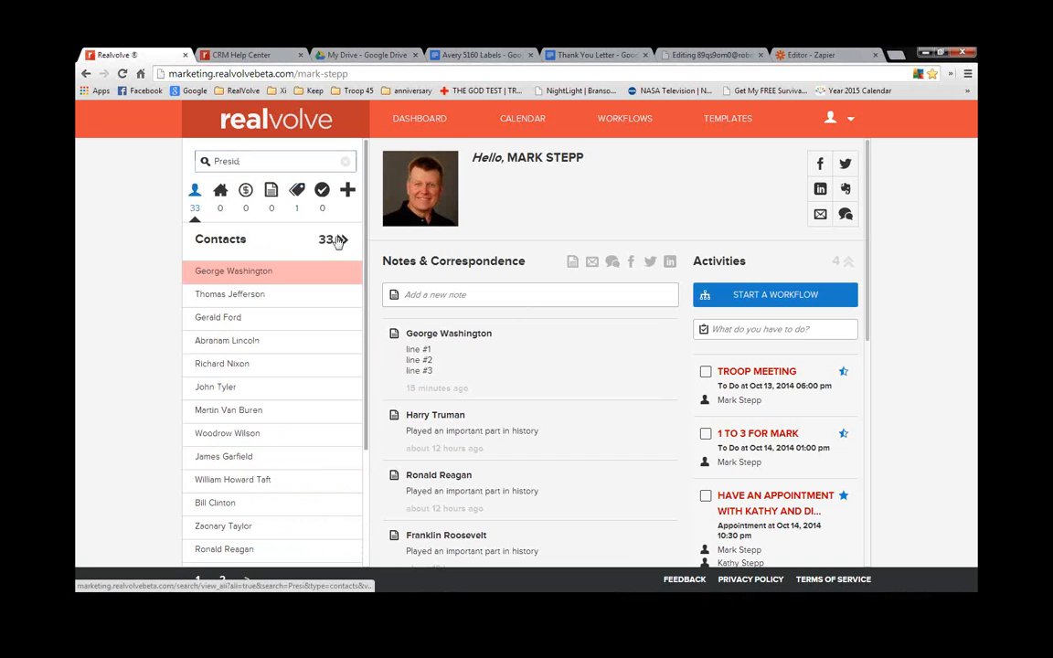
{"action": "left_click", "coordinate": [338, 240]}
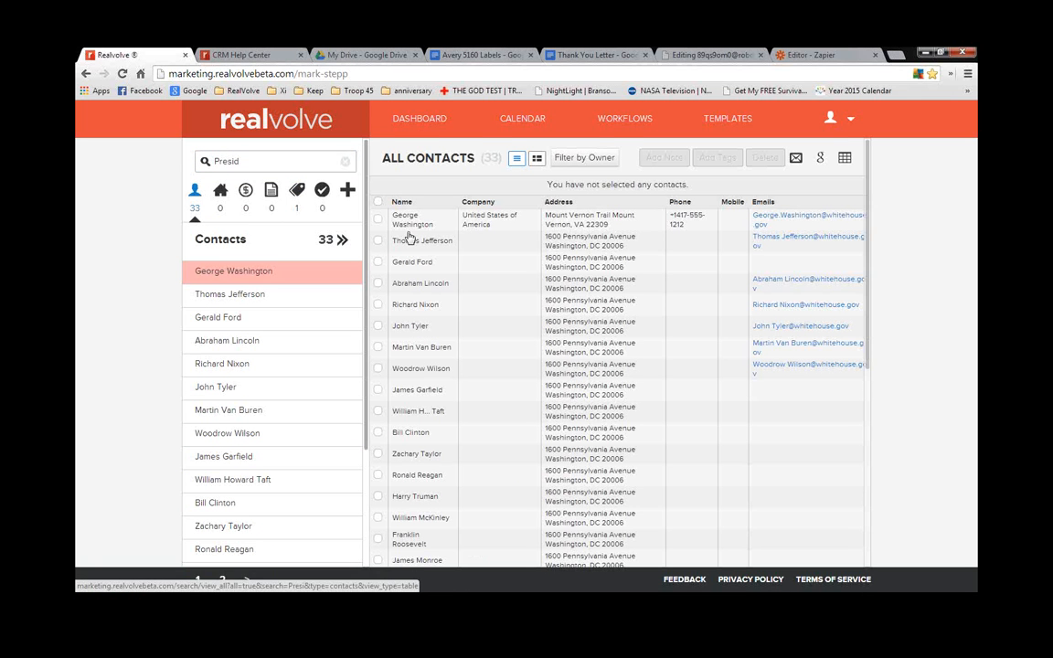
{"action": "left_click", "coordinate": [378, 202]}
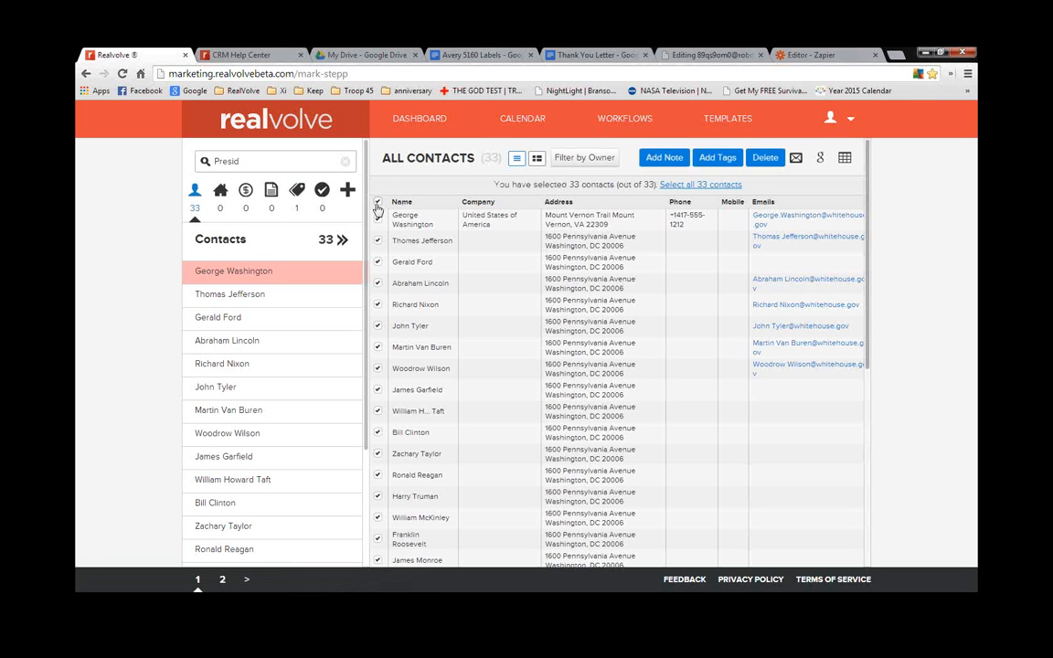
Export the selected contacts to Google Drive as a mail merge file titled Newsletter
{"action": "left_click", "coordinate": [821, 161]}
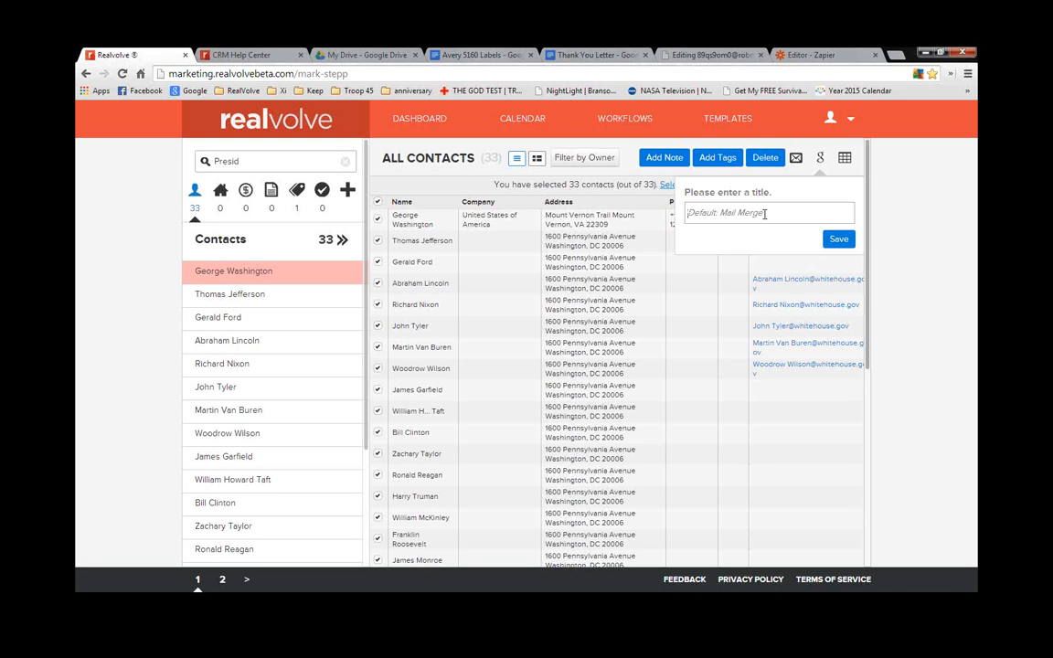
{"action": "type", "text": "New"}
{"action": "type", "text": "se"}
{"action": "type", "text": "letter"}
{"action": "left_click", "coordinate": [843, 241]}
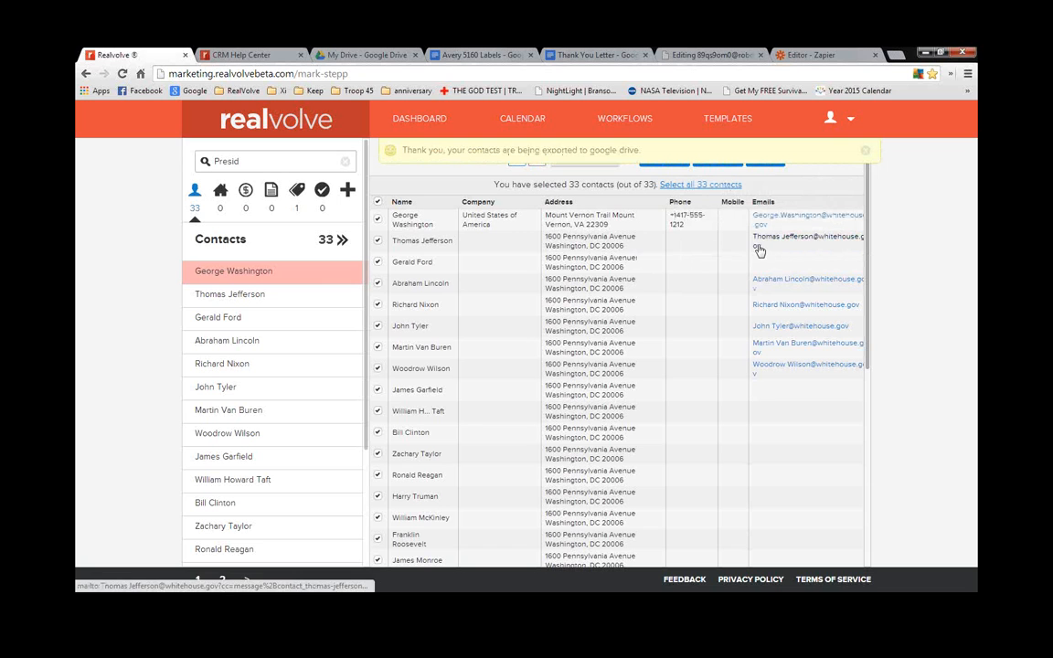
Switch to Google Drive, refresh My Drive, and open the Avery 5160 Labels document
{"action": "left_click", "coordinate": [352, 57]}
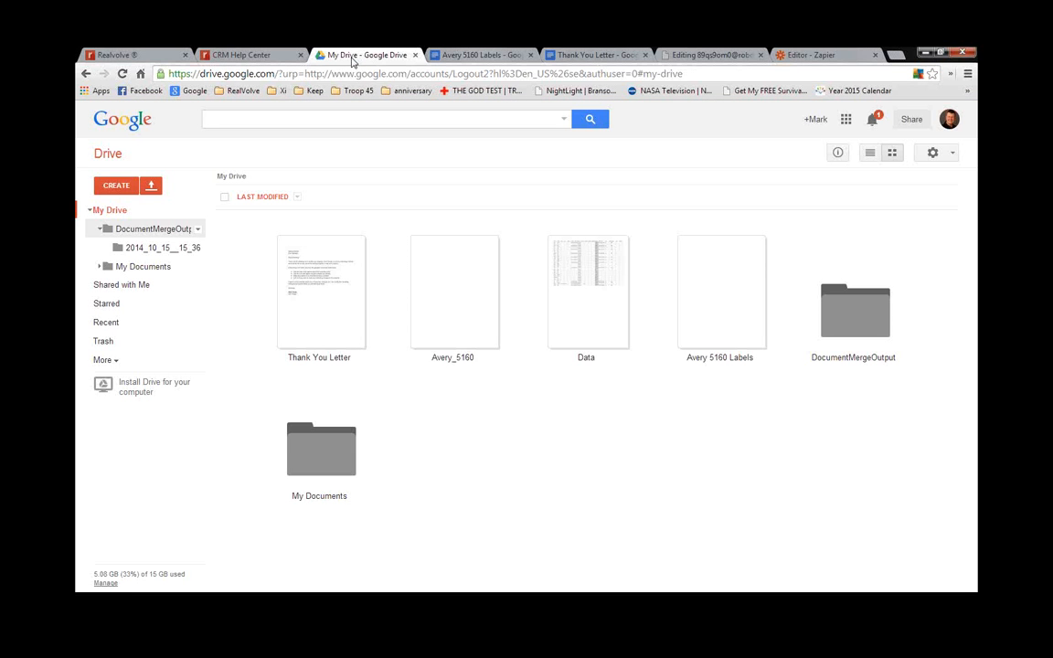
{"action": "left_click", "coordinate": [122, 75]}
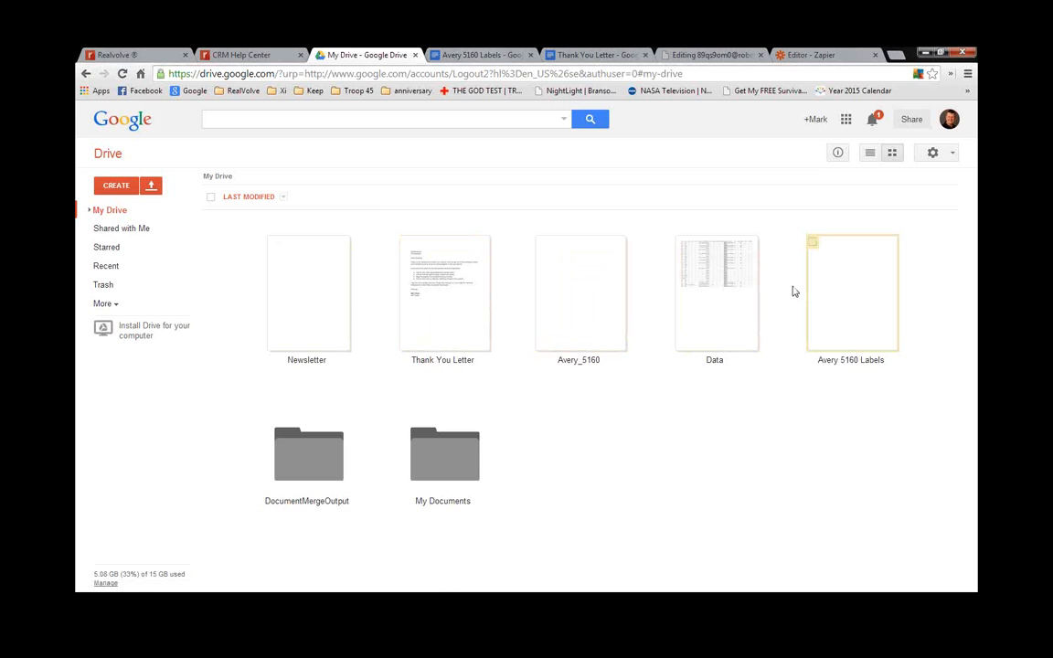
{"action": "left_click", "coordinate": [827, 292]}
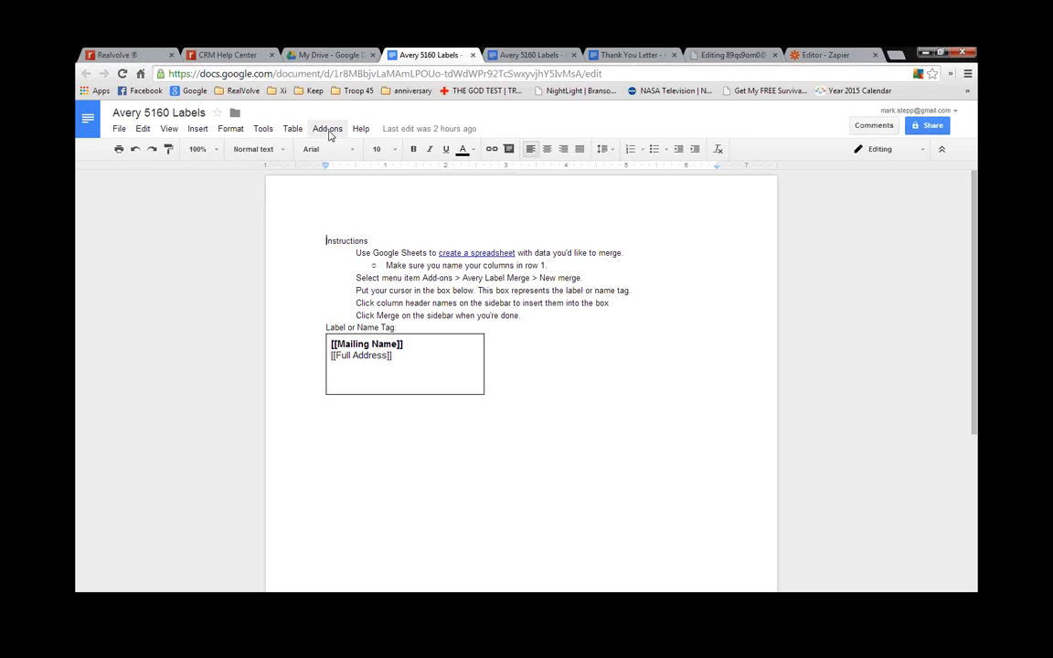
Open the existing merge for the Avery 5160 Labels document with the Avery Label Merge add-on
{"action": "left_click", "coordinate": [328, 129]}
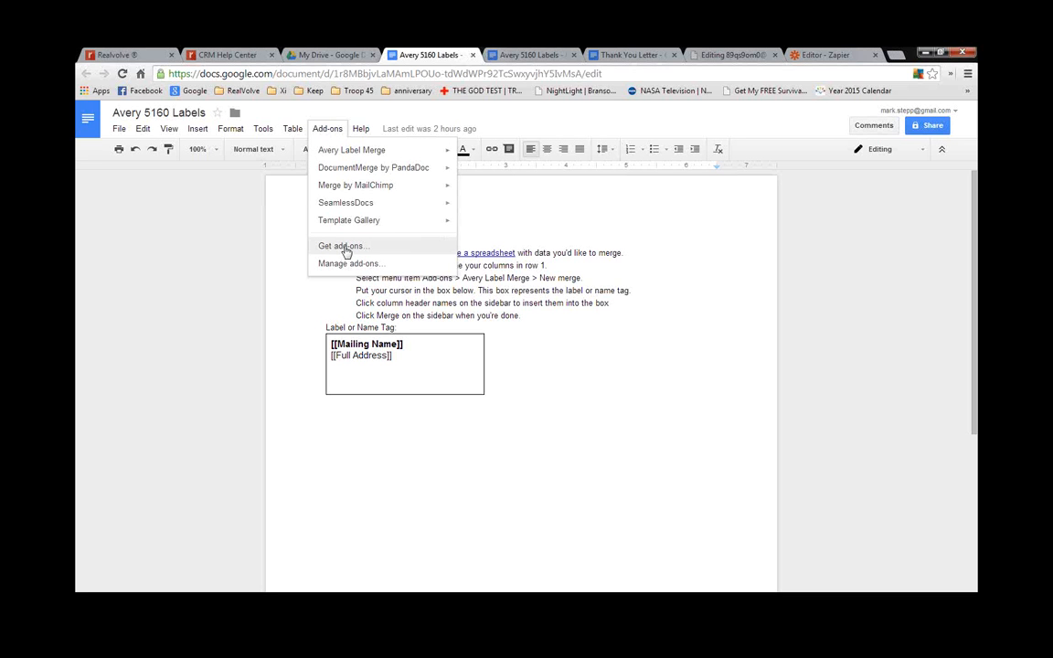
{"action": "mouse_move", "coordinate": [367, 158]}
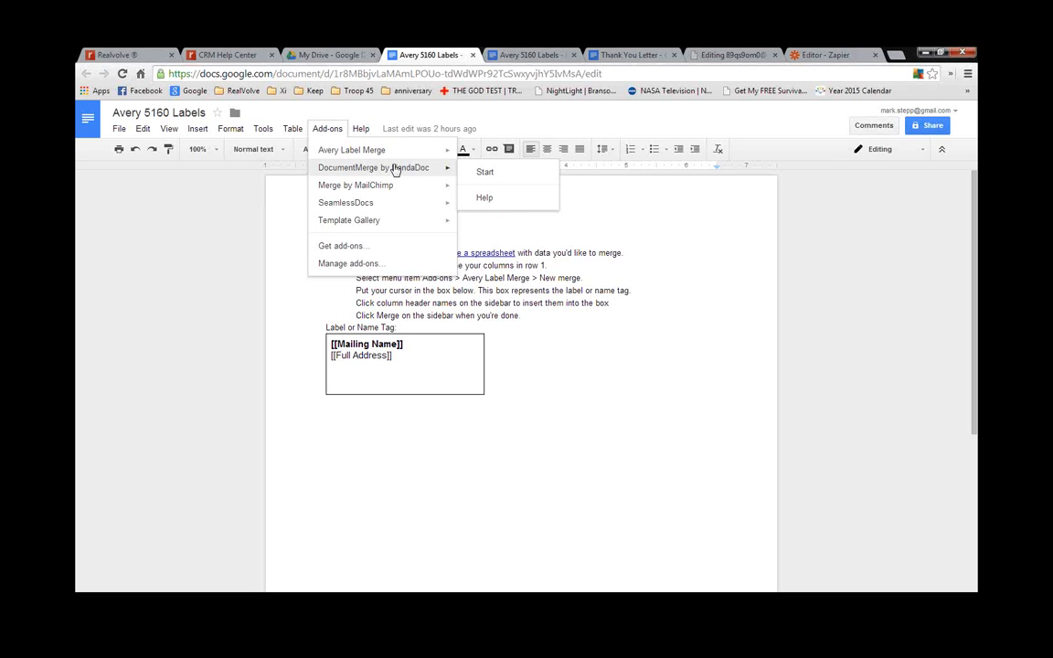
{"action": "mouse_move", "coordinate": [423, 153]}
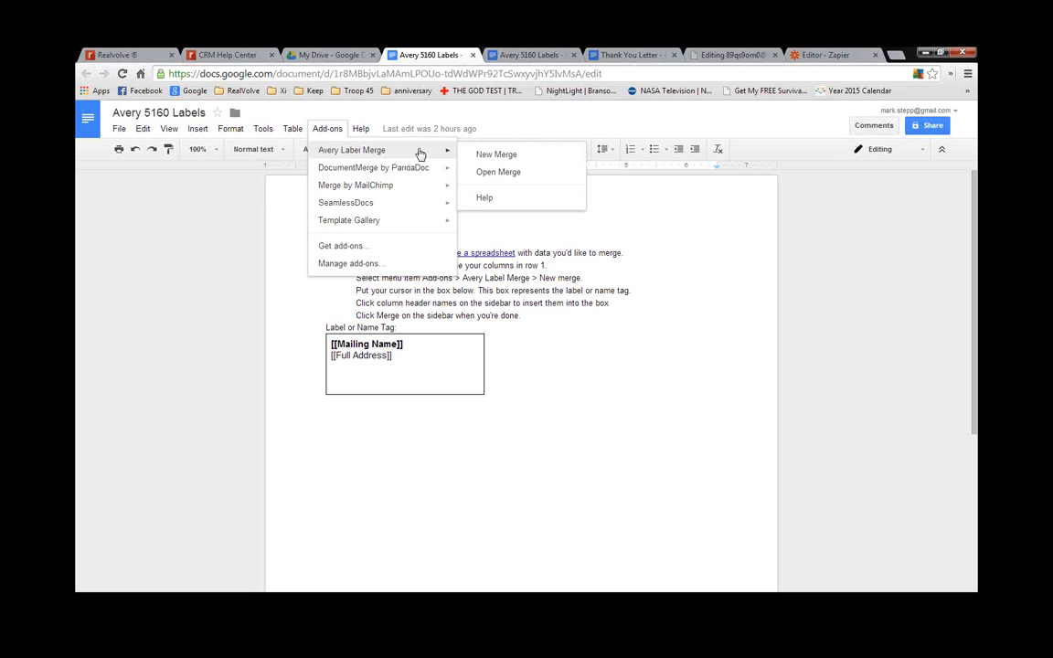
{"action": "left_click", "coordinate": [490, 173]}
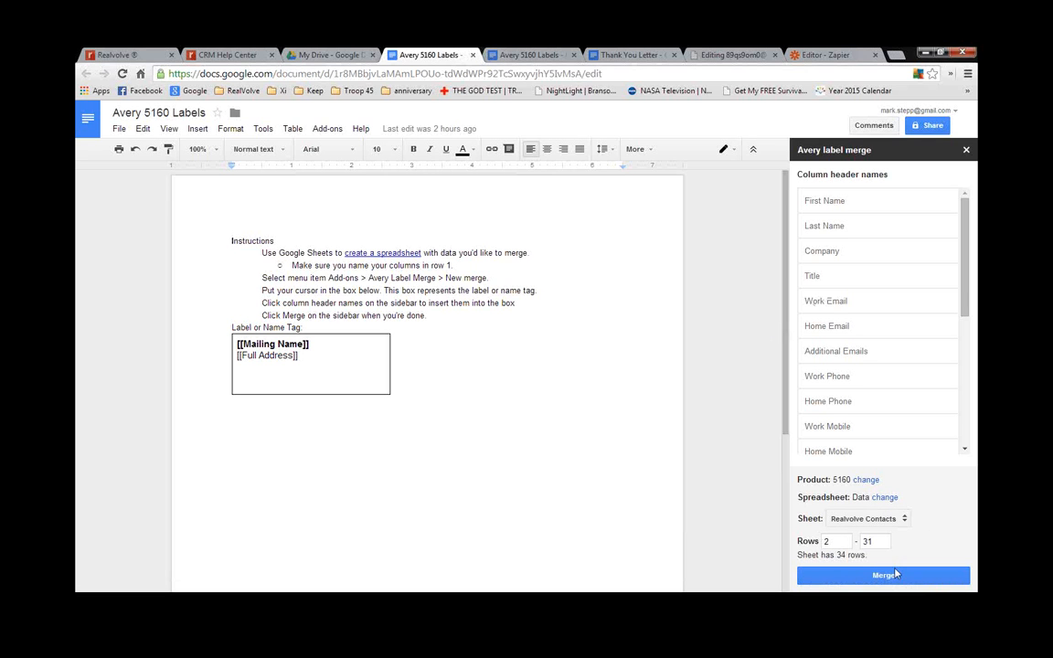
Place the cursor after the Full Address field in the label box, run the label merge, and open the merged document
{"action": "left_click", "coordinate": [329, 343]}
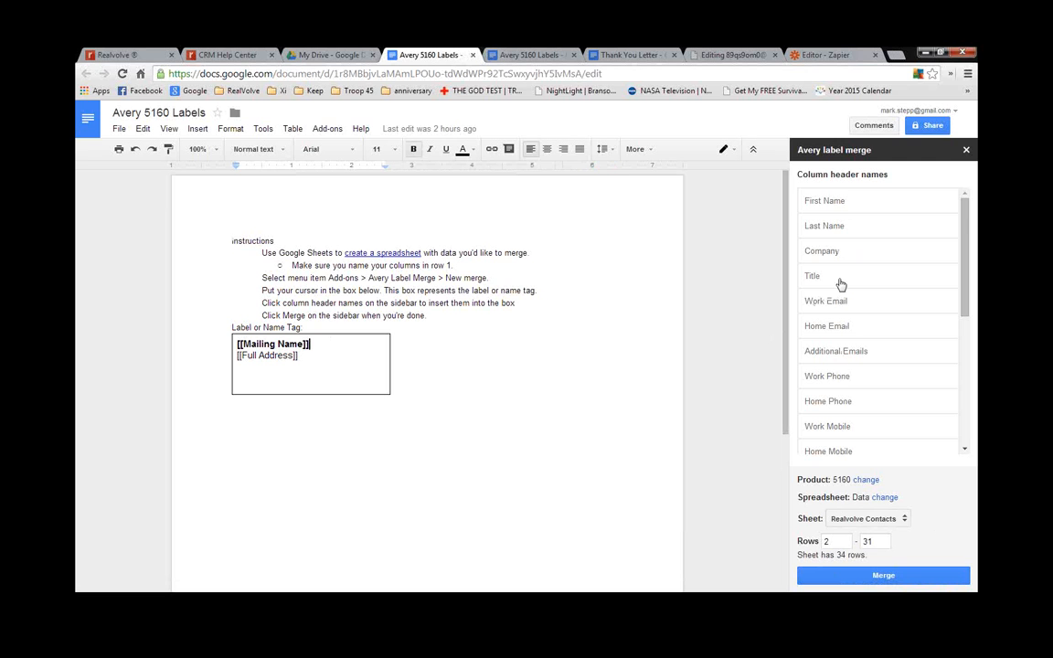
{"action": "left_click", "coordinate": [344, 349]}
{"action": "left_click", "coordinate": [882, 578]}
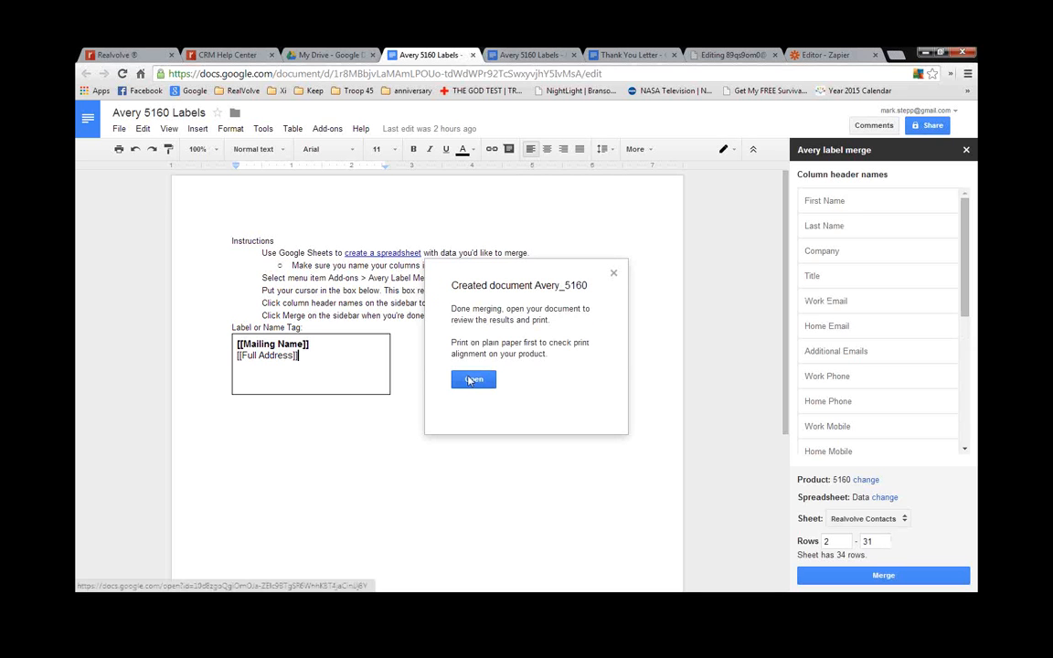
{"action": "left_click", "coordinate": [469, 379]}
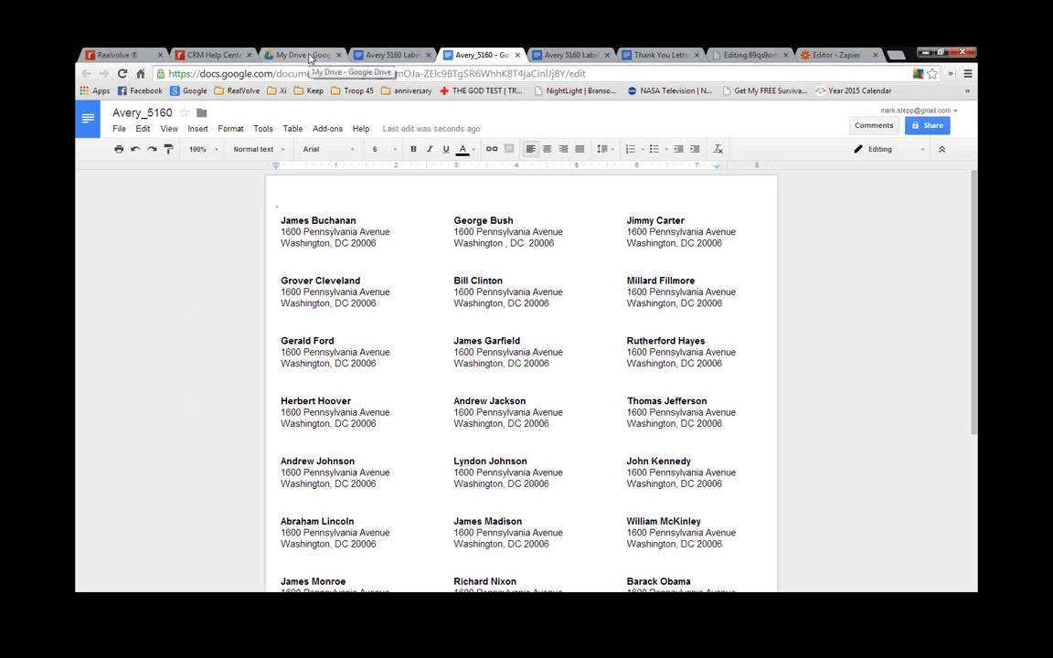
Switch to the Thank You Letter document and view the commands offered by the DocumentMerge by PandaDoc add-on
{"action": "left_click", "coordinate": [660, 55]}
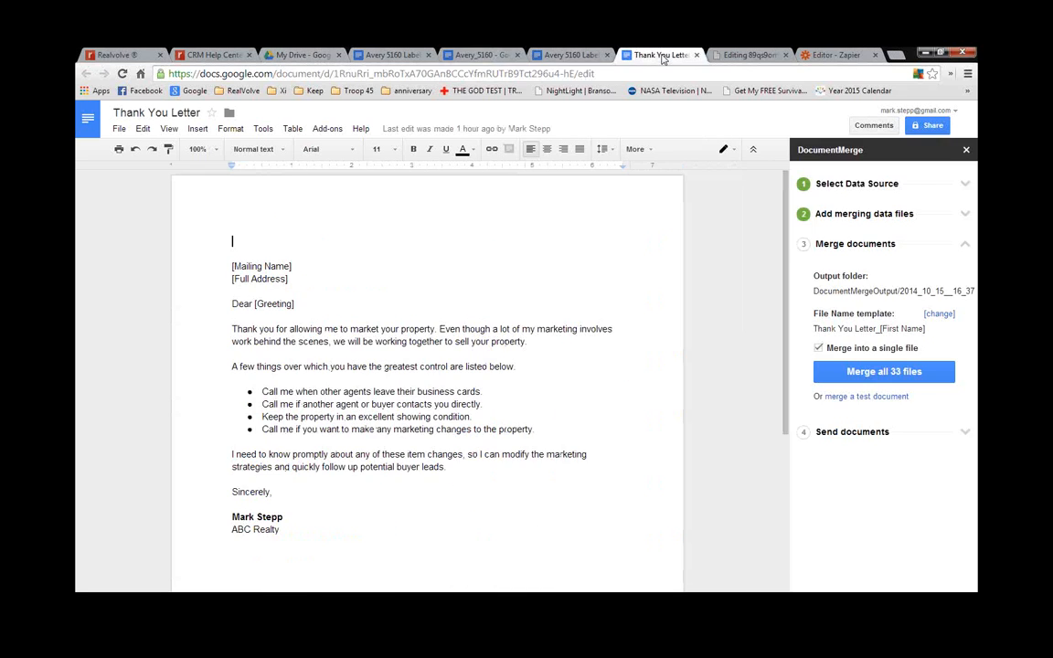
{"action": "left_click", "coordinate": [326, 133]}
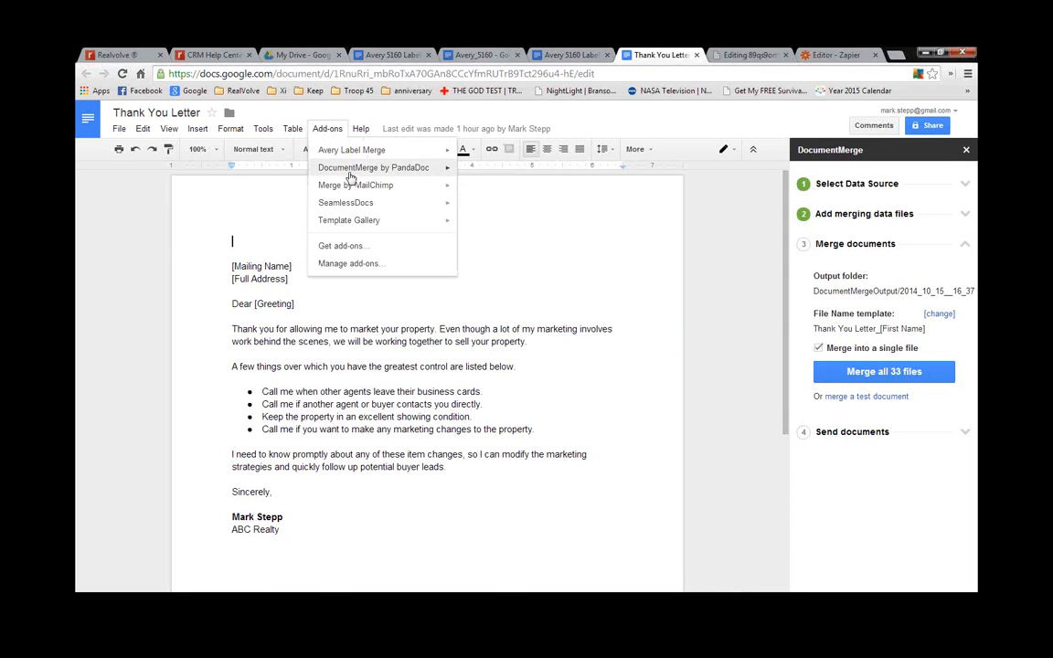
{"action": "mouse_move", "coordinate": [350, 174]}
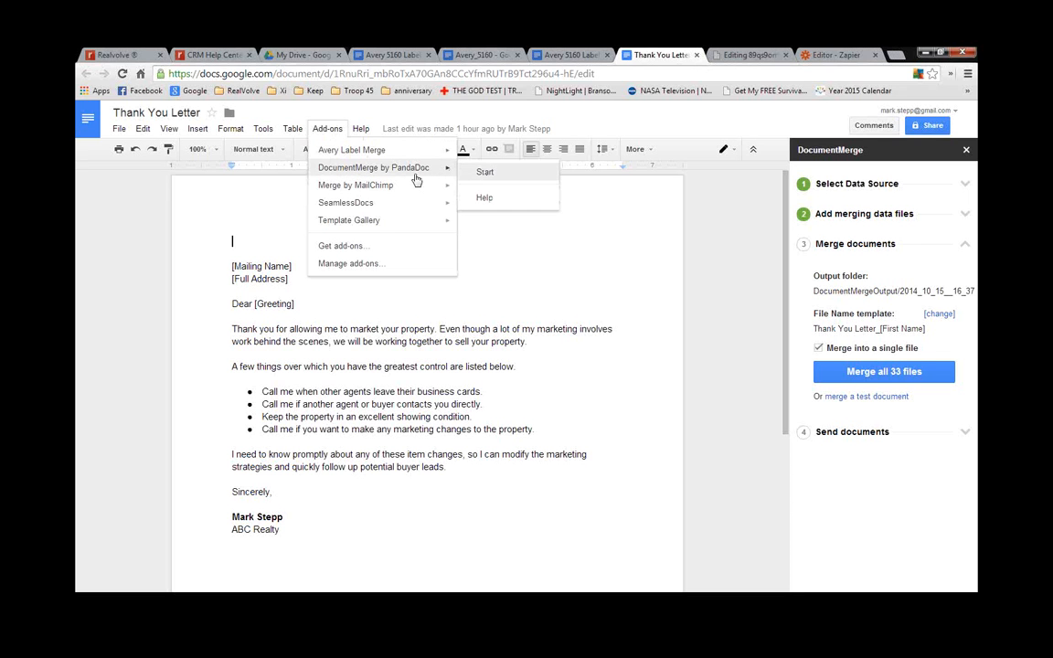
{"action": "left_click", "coordinate": [356, 403]}
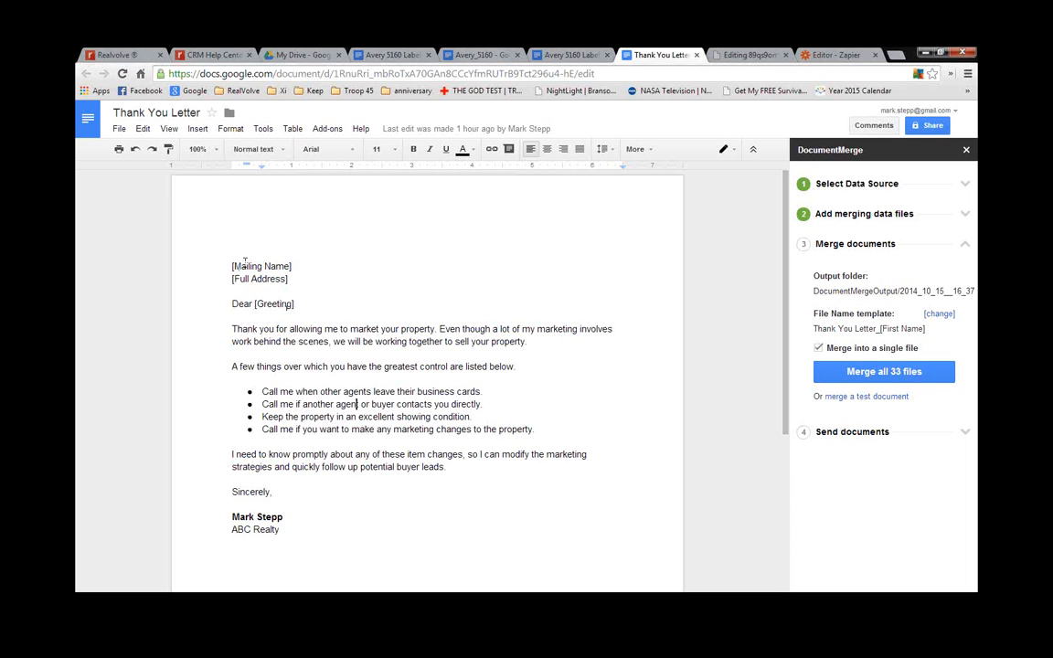
{"action": "left_click", "coordinate": [319, 132]}
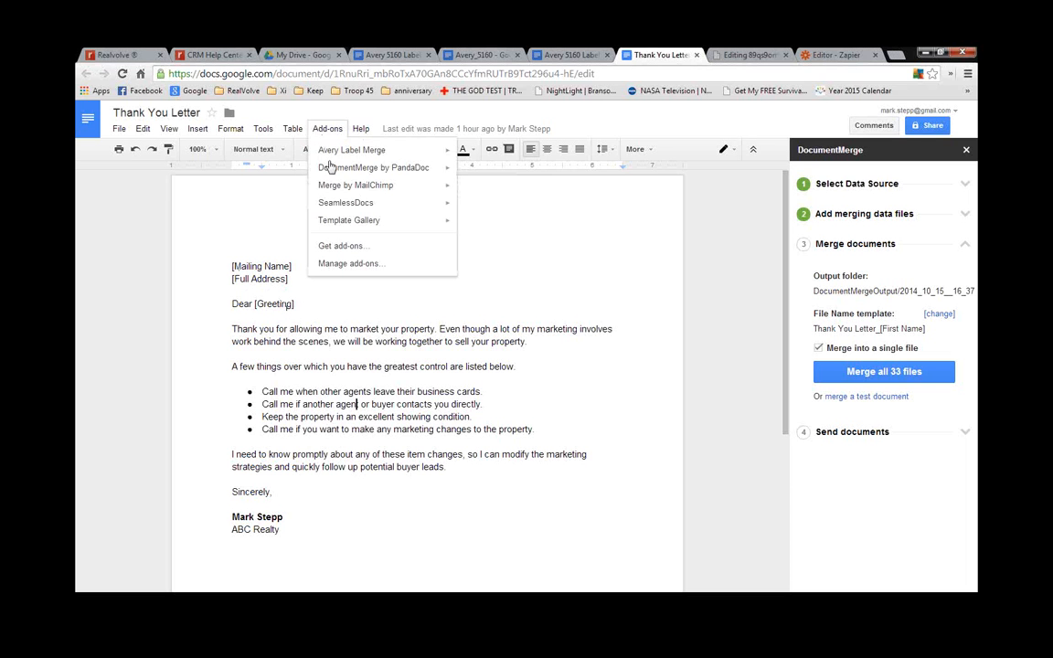
{"action": "mouse_move", "coordinate": [311, 166]}
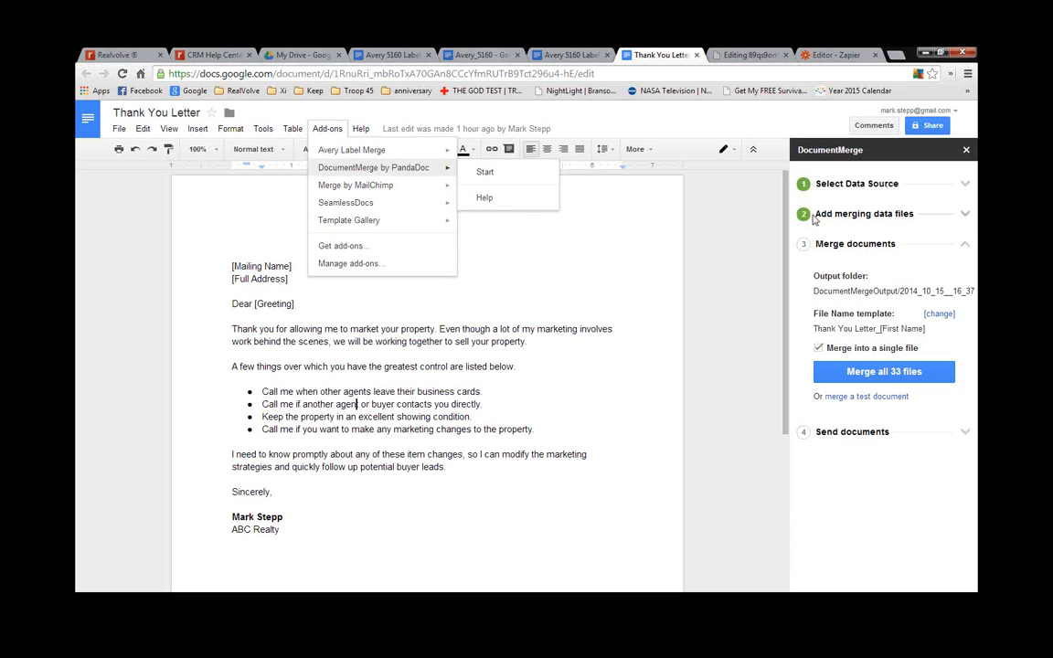
{"action": "left_click", "coordinate": [747, 236]}
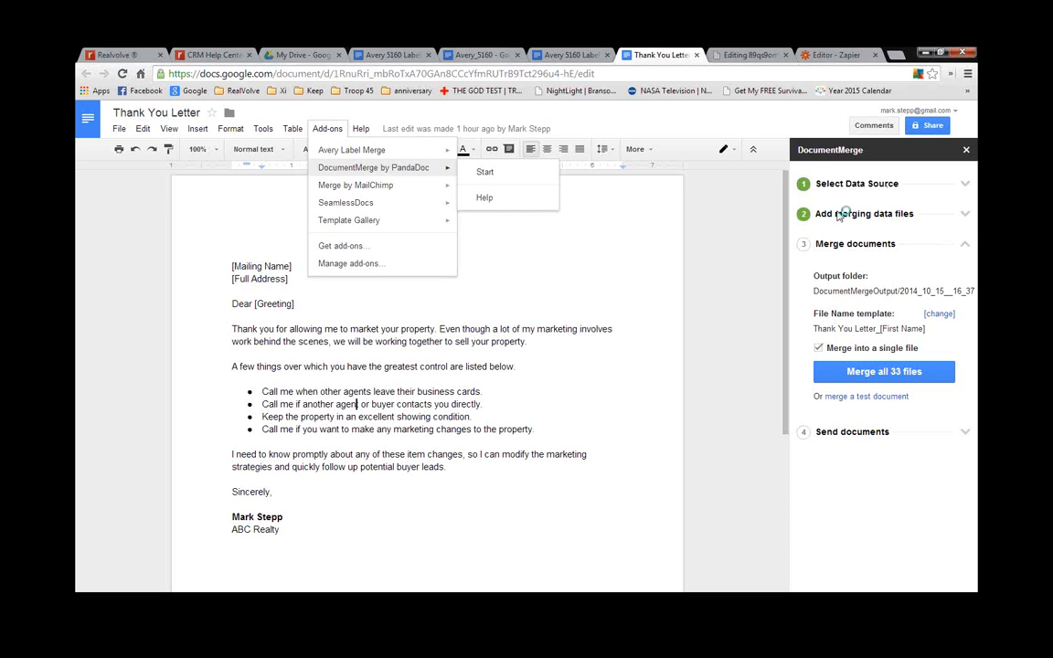
Change the DocumentMerge data source of the Thank You Letter to the Newsletter spreadsheet
{"action": "left_click", "coordinate": [883, 190]}
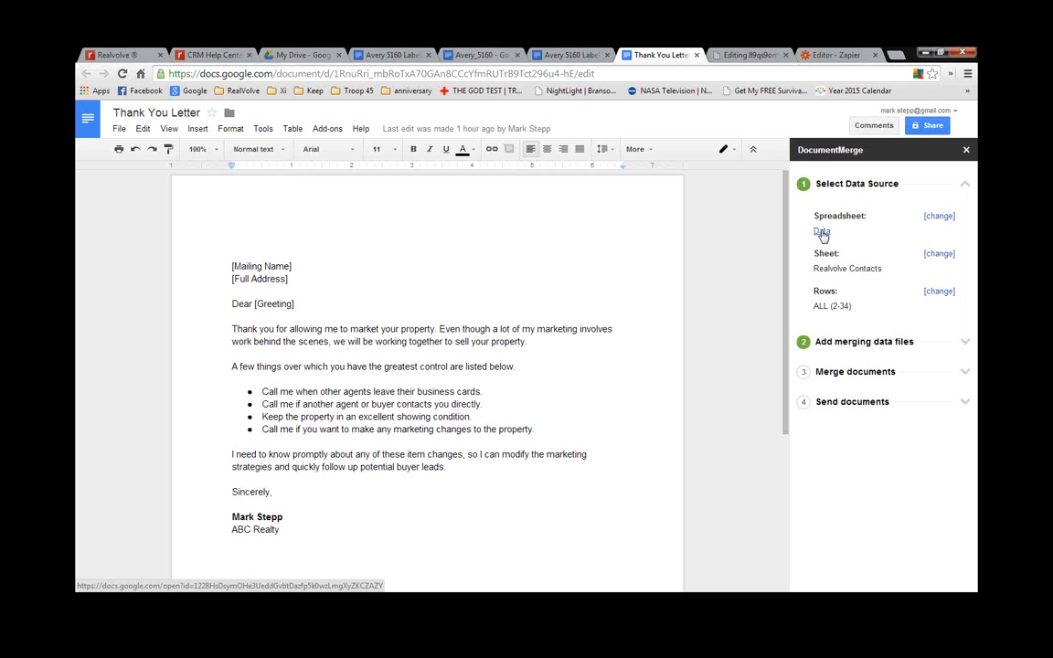
{"action": "left_click", "coordinate": [935, 217]}
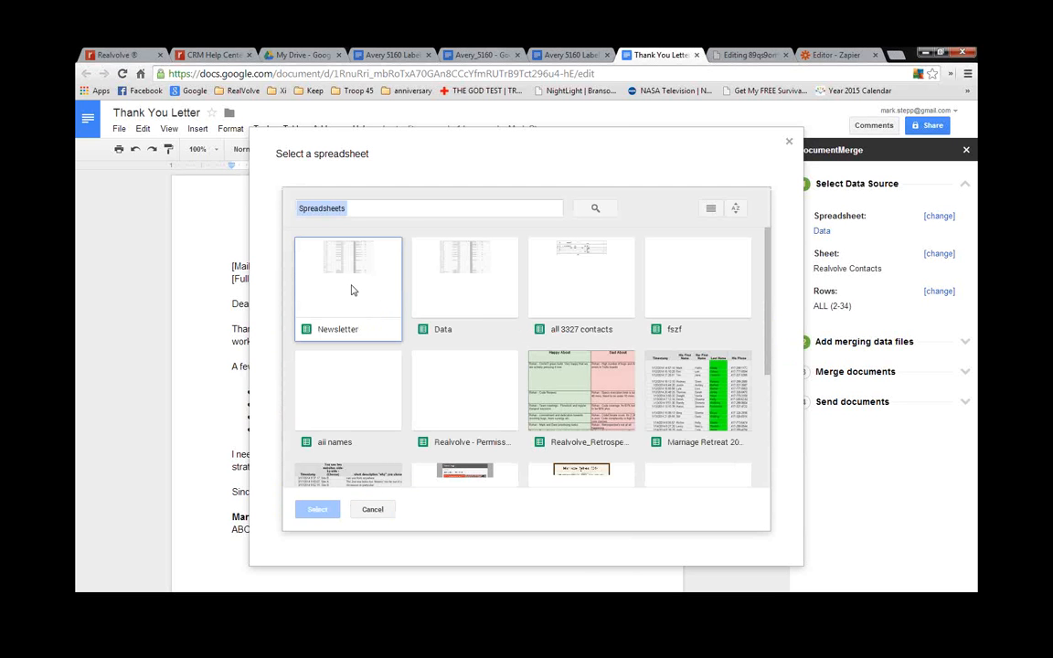
{"action": "left_click", "coordinate": [351, 288]}
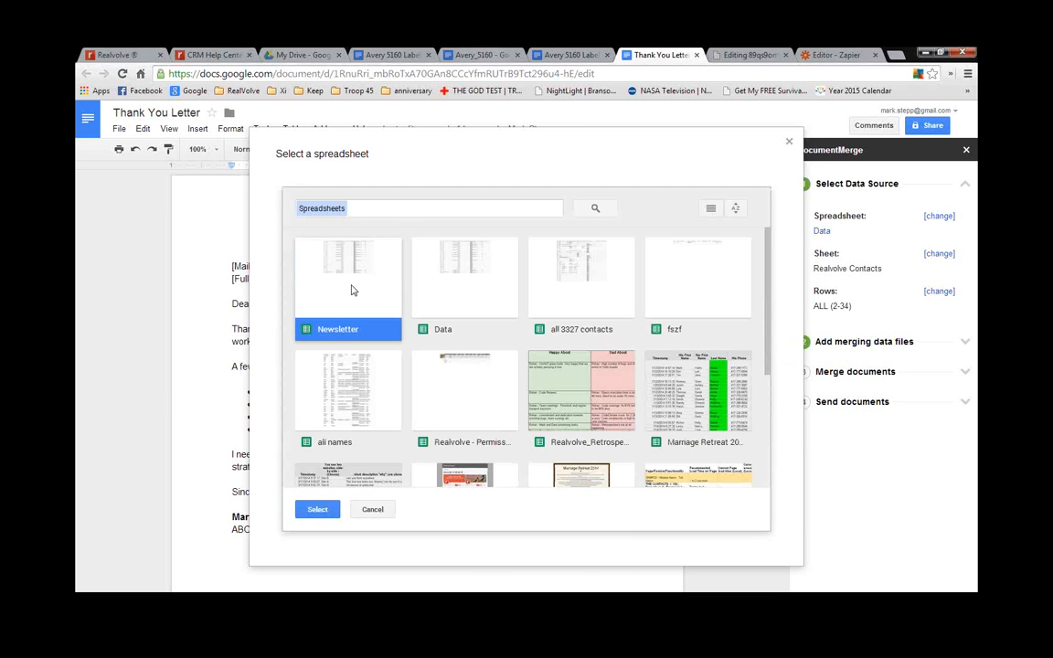
{"action": "left_click", "coordinate": [319, 509]}
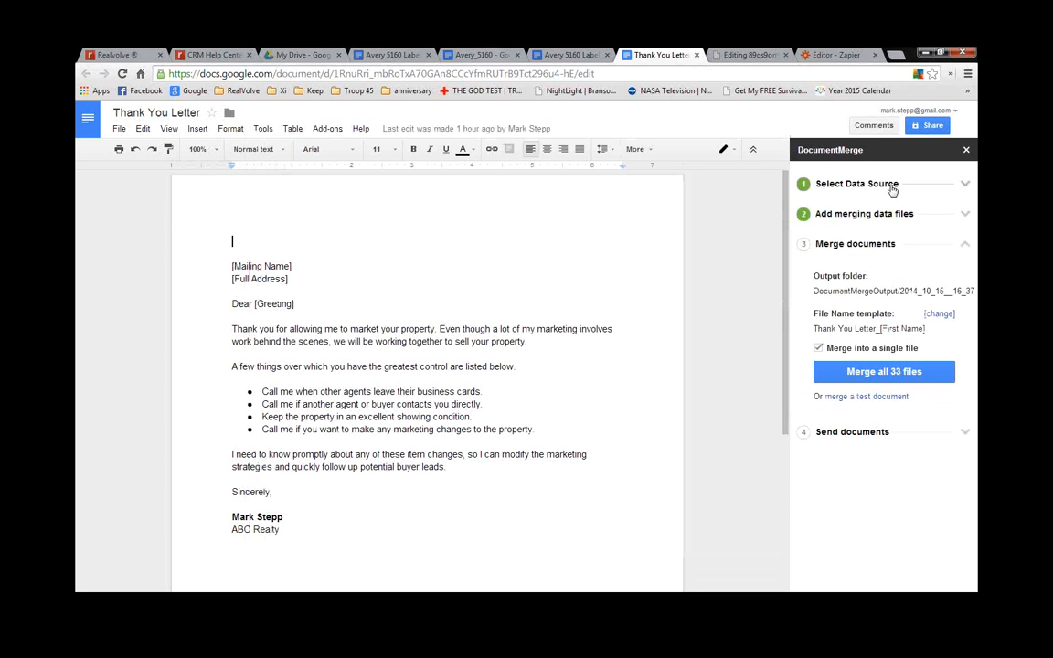
Review the letter's DocumentMerge data source, the full list of available merge fields, and the merge documents settings
{"action": "left_click", "coordinate": [864, 187]}
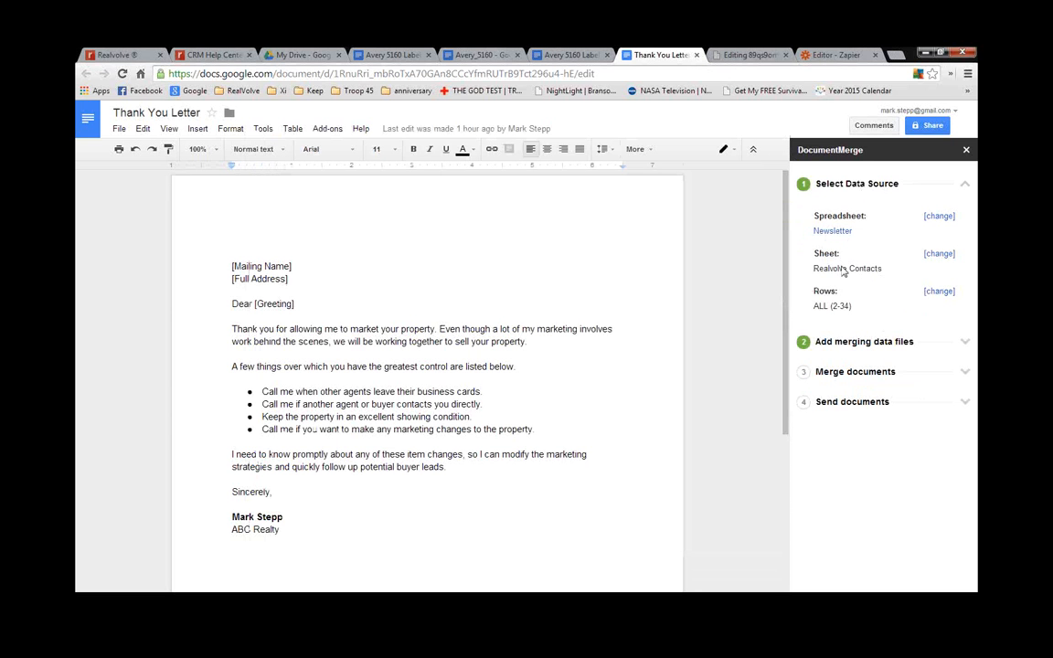
{"action": "left_click", "coordinate": [833, 342]}
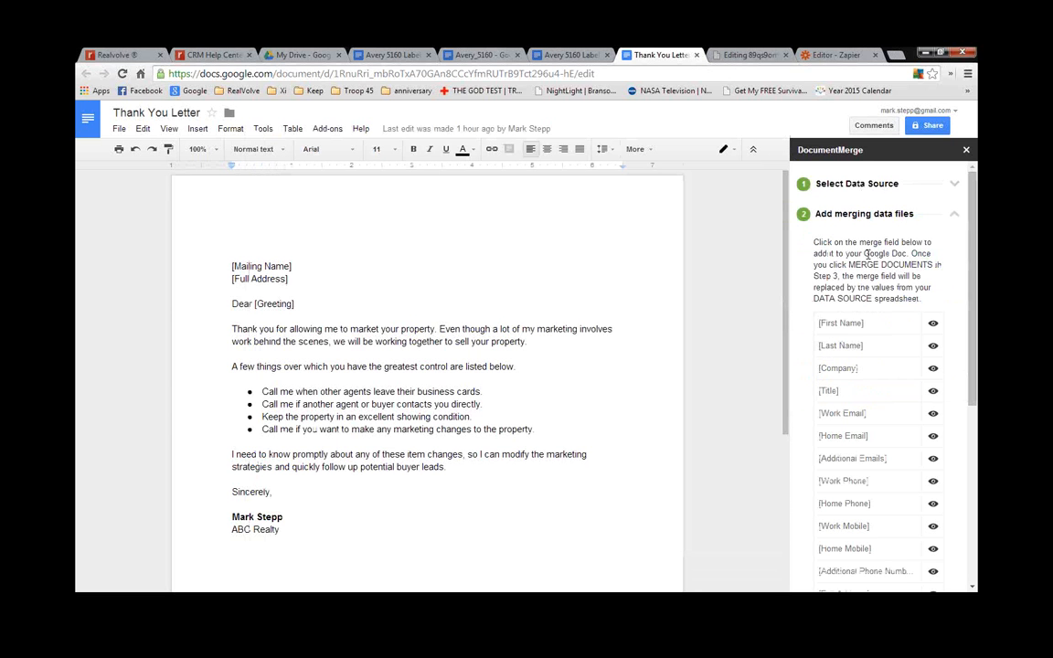
{"action": "scroll", "coordinate": [855, 366], "scroll_direction": "down", "scroll_amount": 3}
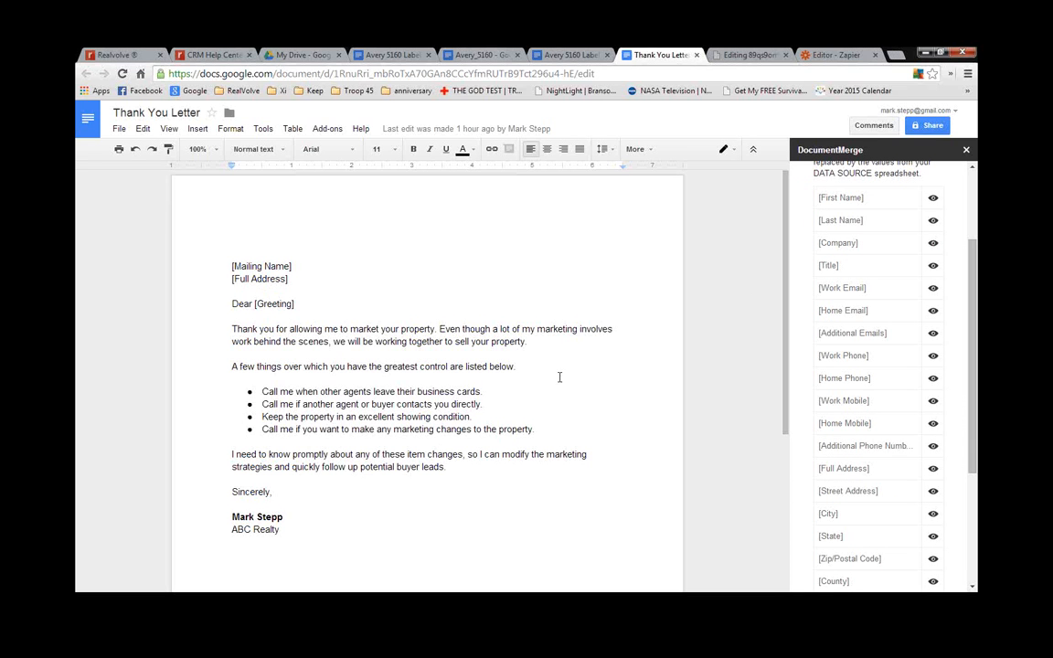
{"action": "scroll", "coordinate": [859, 512], "scroll_direction": "down", "scroll_amount": 3}
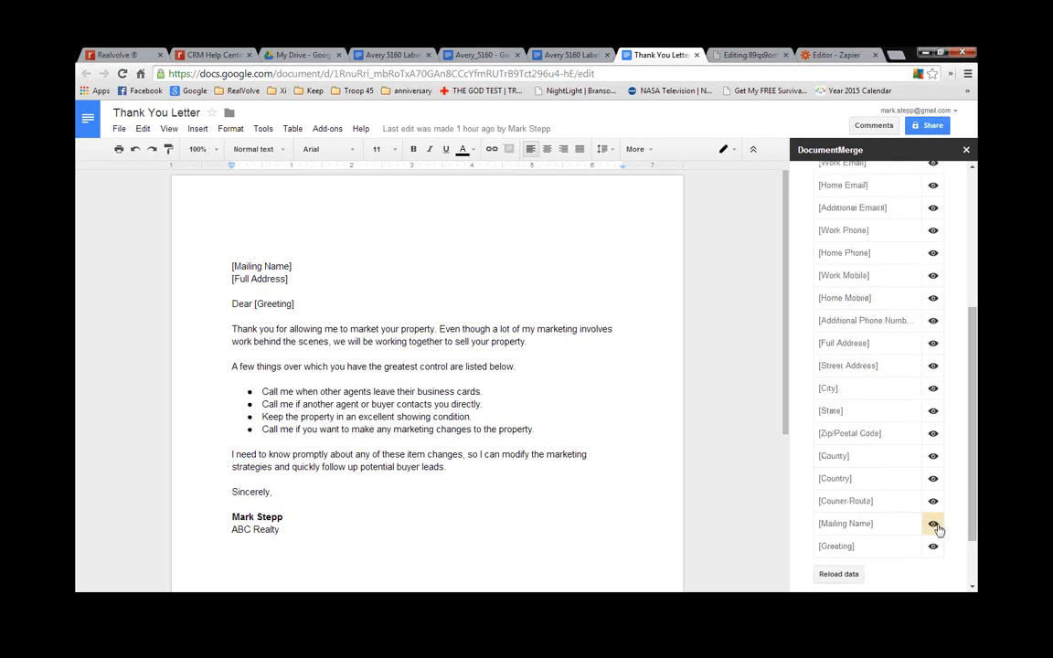
{"action": "scroll", "coordinate": [903, 571], "scroll_direction": "down", "scroll_amount": 2}
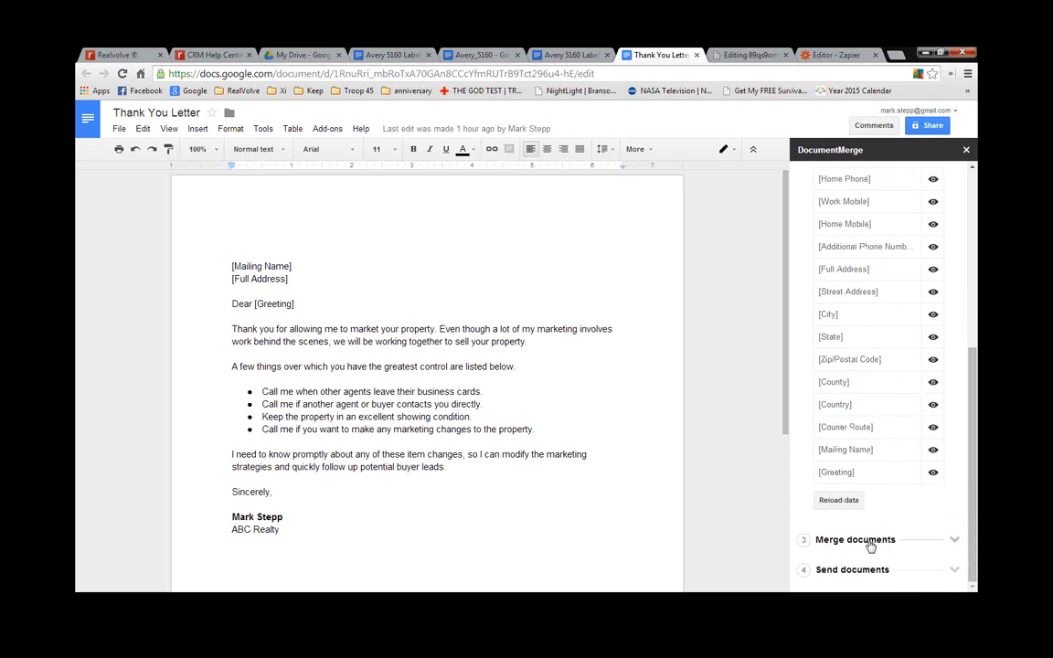
{"action": "left_click", "coordinate": [872, 545]}
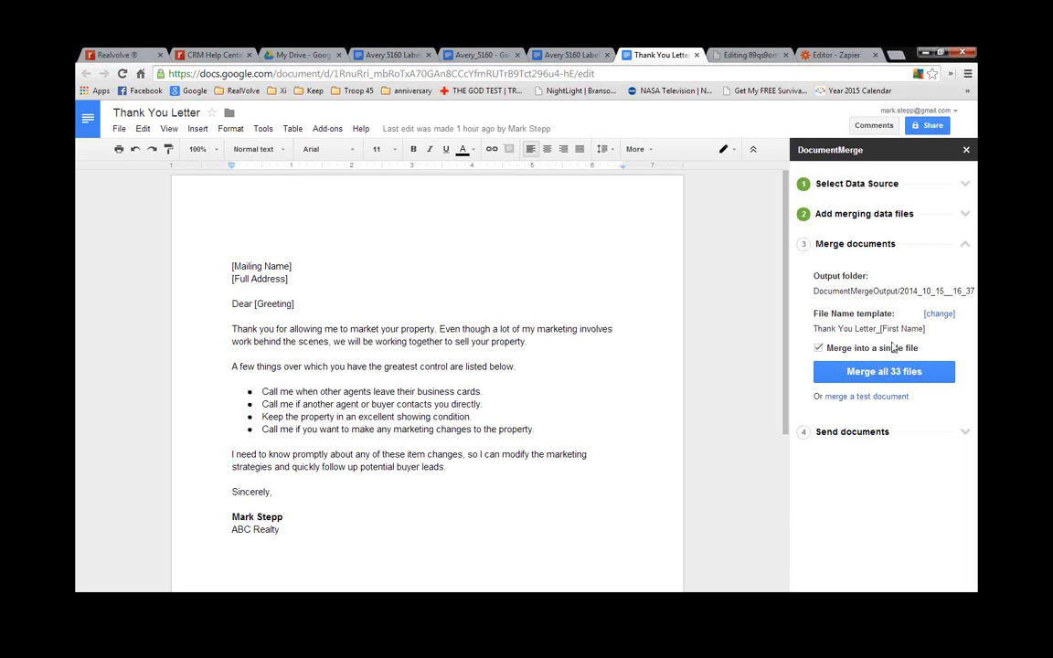
Switch to Google Drive and open the merged thank you letter in the 2014_10_15__15_36 folder of DocumentMergeOutput
{"action": "left_click", "coordinate": [301, 56]}
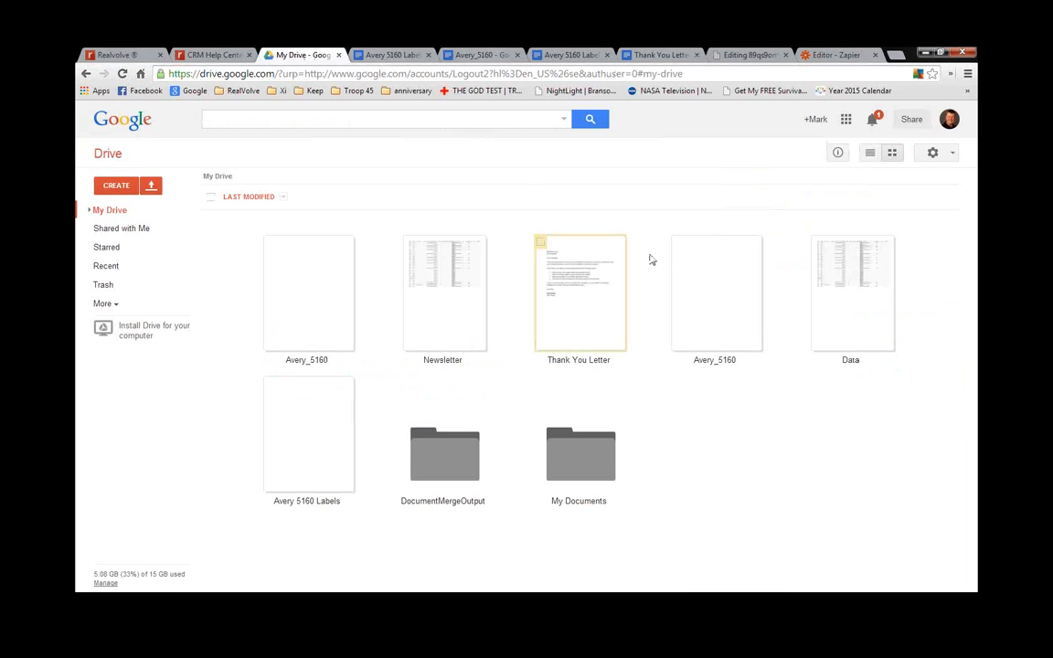
{"action": "left_click", "coordinate": [434, 446]}
{"action": "double_click", "coordinate": [289, 302]}
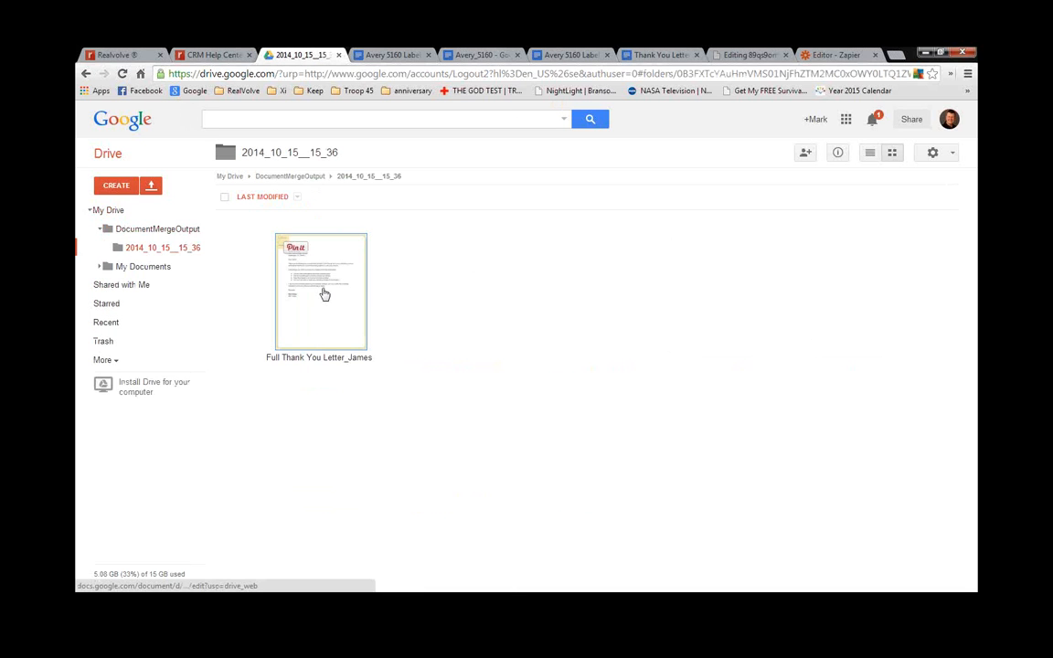
{"action": "double_click", "coordinate": [325, 293]}
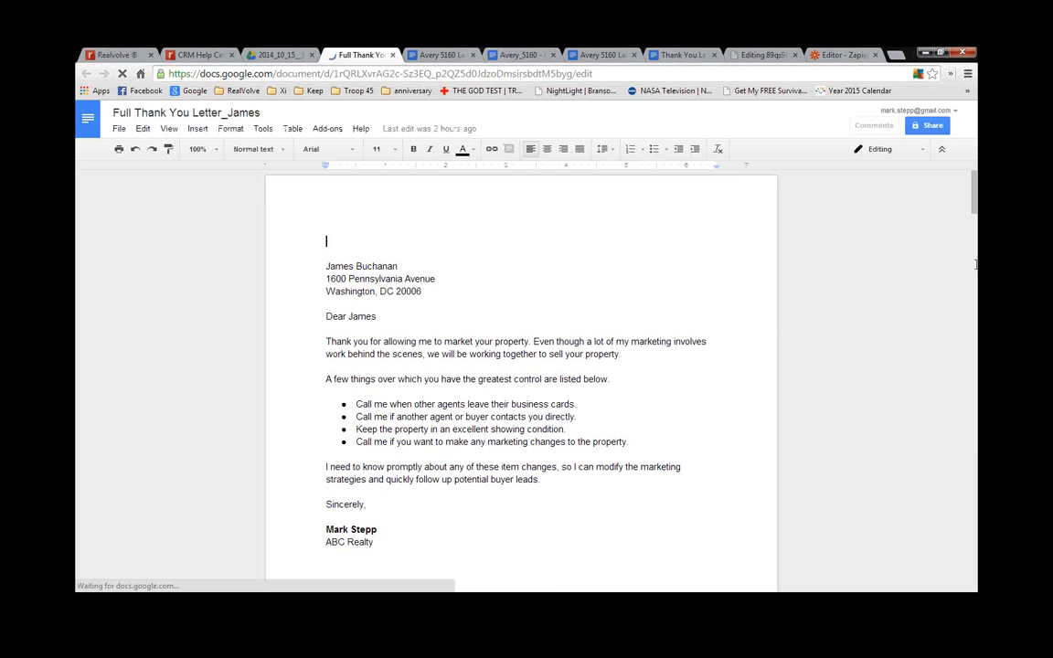
{"action": "left_click", "coordinate": [557, 288]}
{"action": "scroll", "coordinate": [567, 309], "scroll_direction": "down", "scroll_amount": 1}
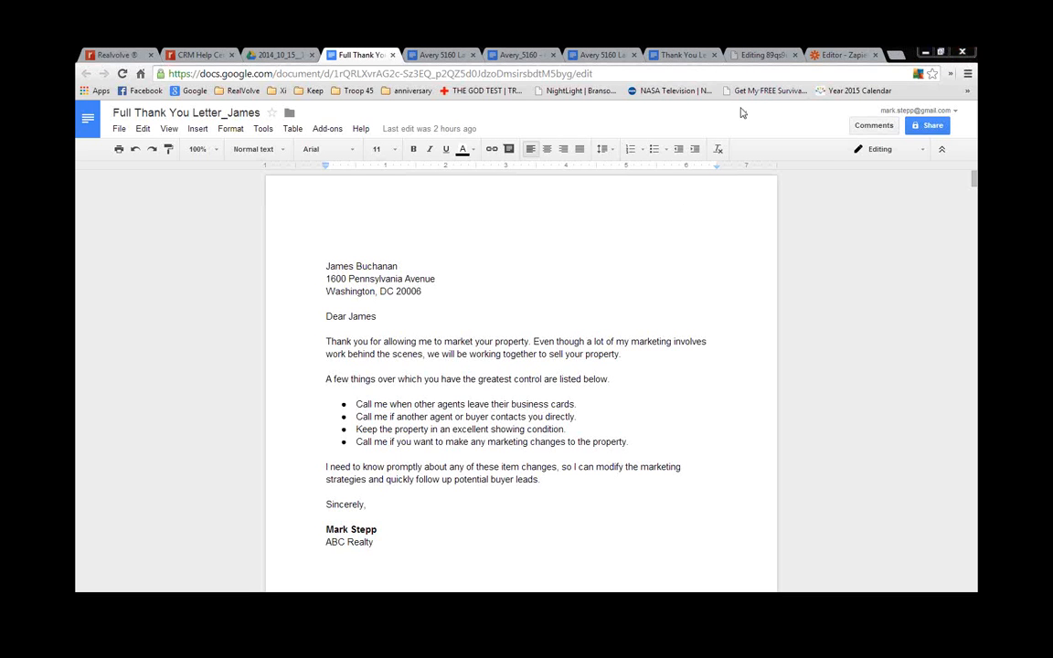
Switch to the Zapier editor and start making a new Zap
{"action": "left_click", "coordinate": [838, 56]}
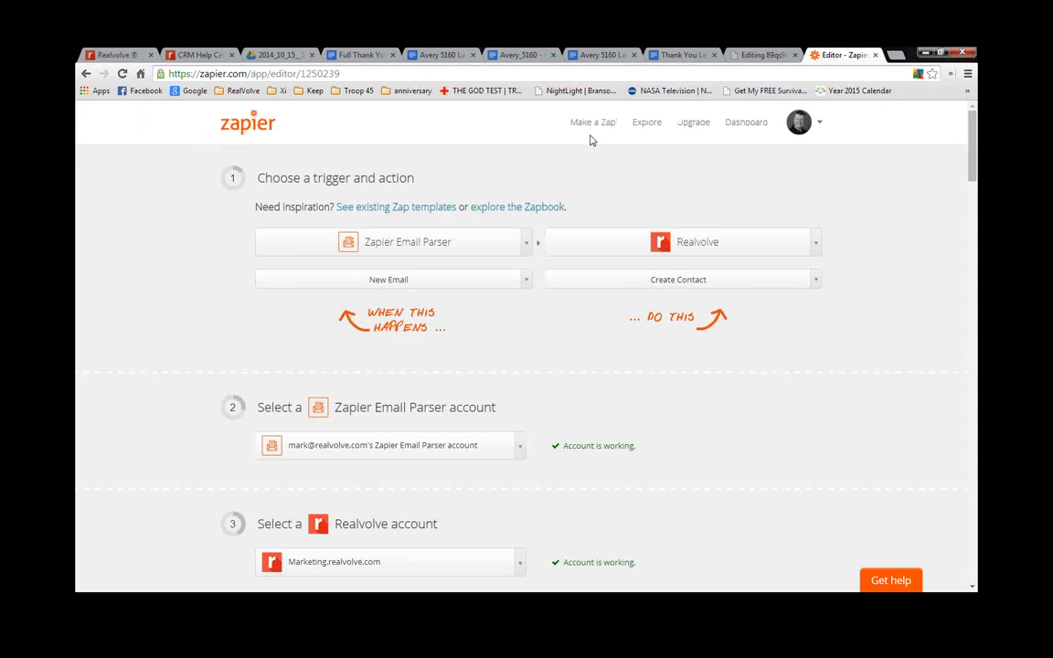
{"action": "left_click", "coordinate": [590, 129]}
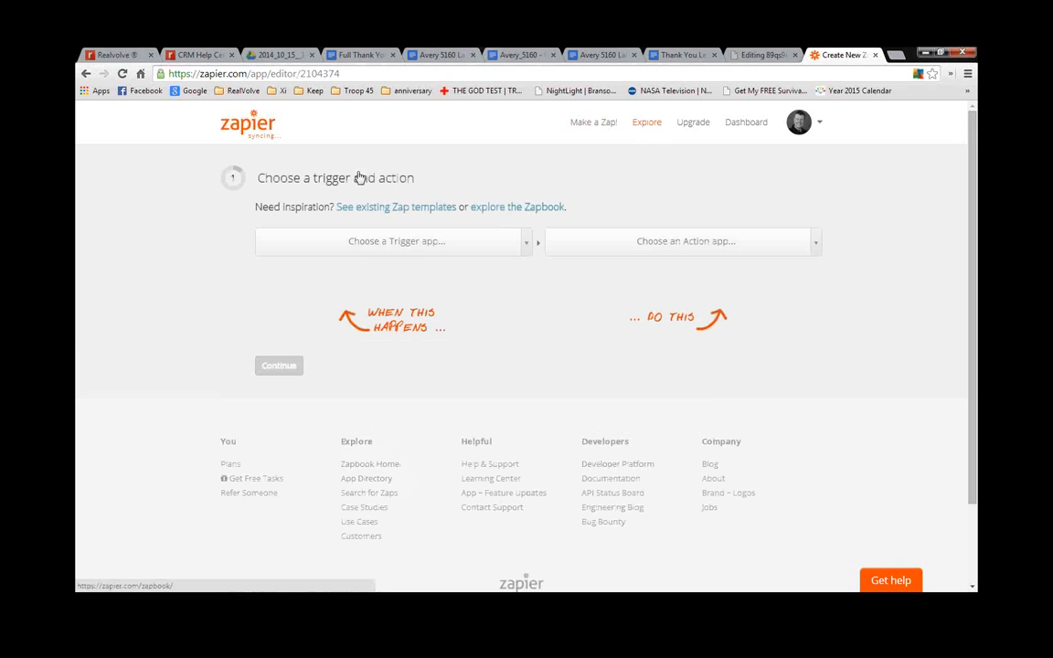
Explore the Zapbook, browse its most popular web apps, and view the description of the Email app
{"action": "left_click", "coordinate": [647, 124]}
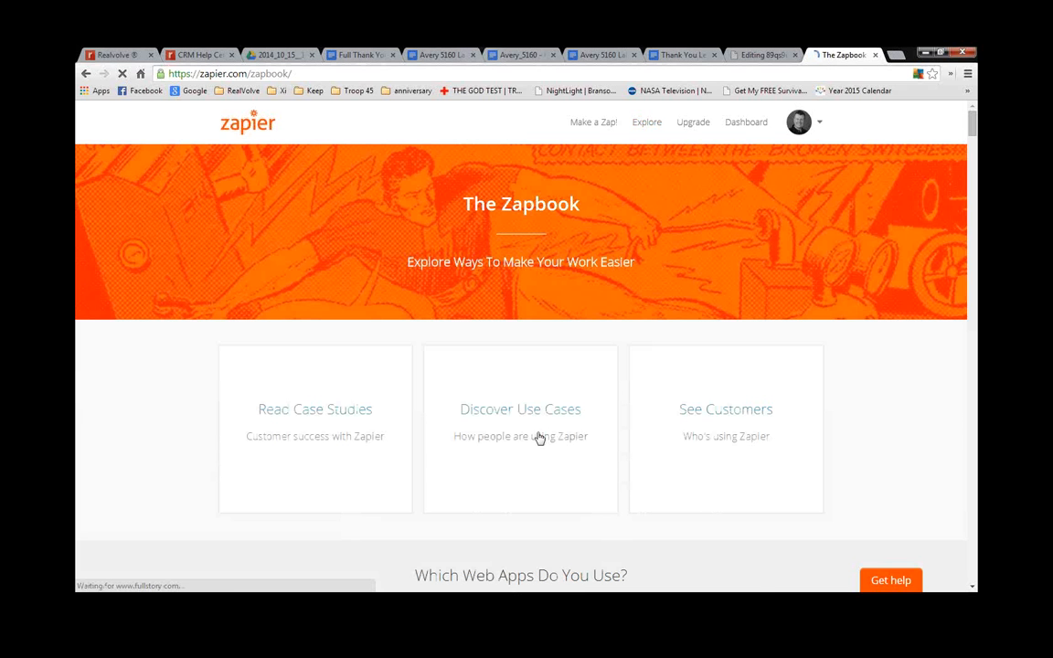
{"action": "scroll", "coordinate": [530, 425], "scroll_direction": "down", "scroll_amount": 2}
{"action": "scroll", "coordinate": [544, 405], "scroll_direction": "down", "scroll_amount": 1}
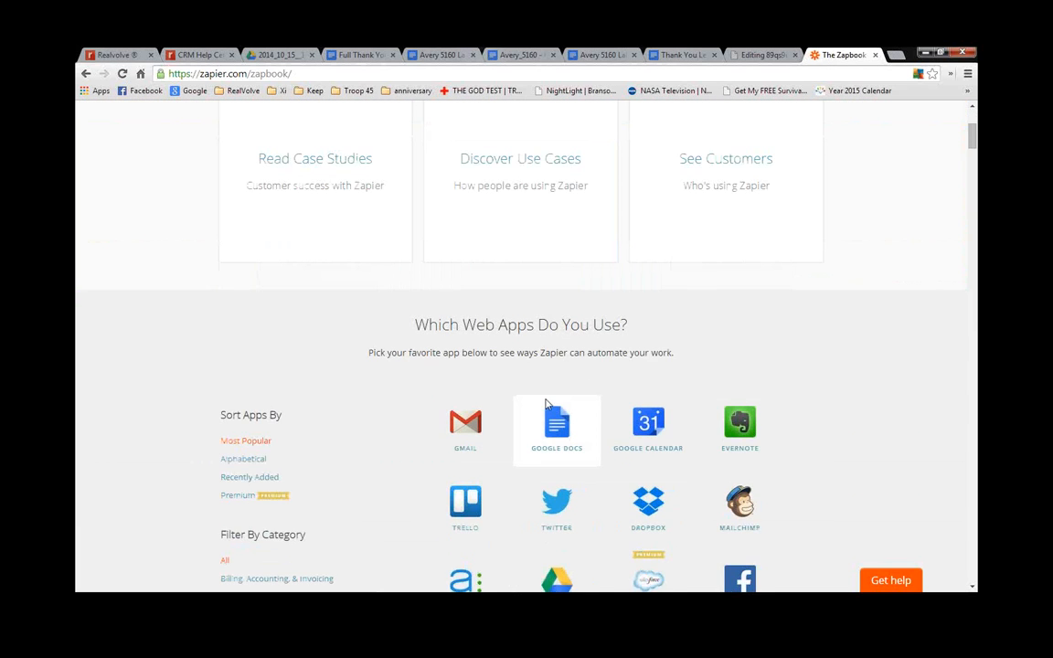
{"action": "scroll", "coordinate": [566, 404], "scroll_direction": "down", "scroll_amount": 1}
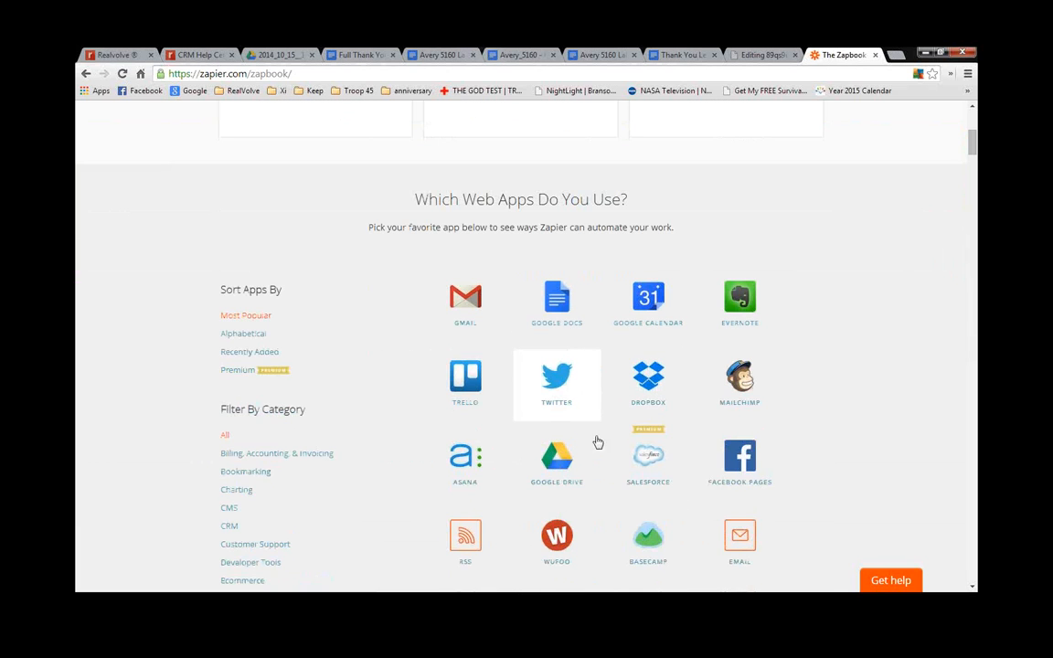
{"action": "scroll", "coordinate": [606, 451], "scroll_direction": "down", "scroll_amount": 1}
{"action": "scroll", "coordinate": [609, 452], "scroll_direction": "down", "scroll_amount": 2}
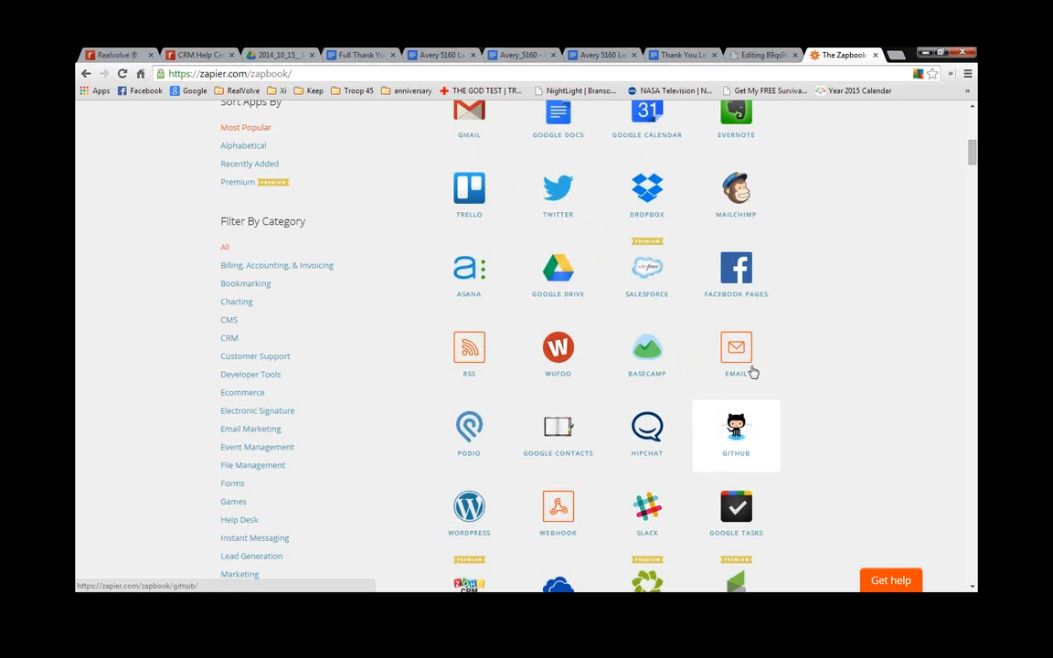
{"action": "mouse_move", "coordinate": [754, 366]}
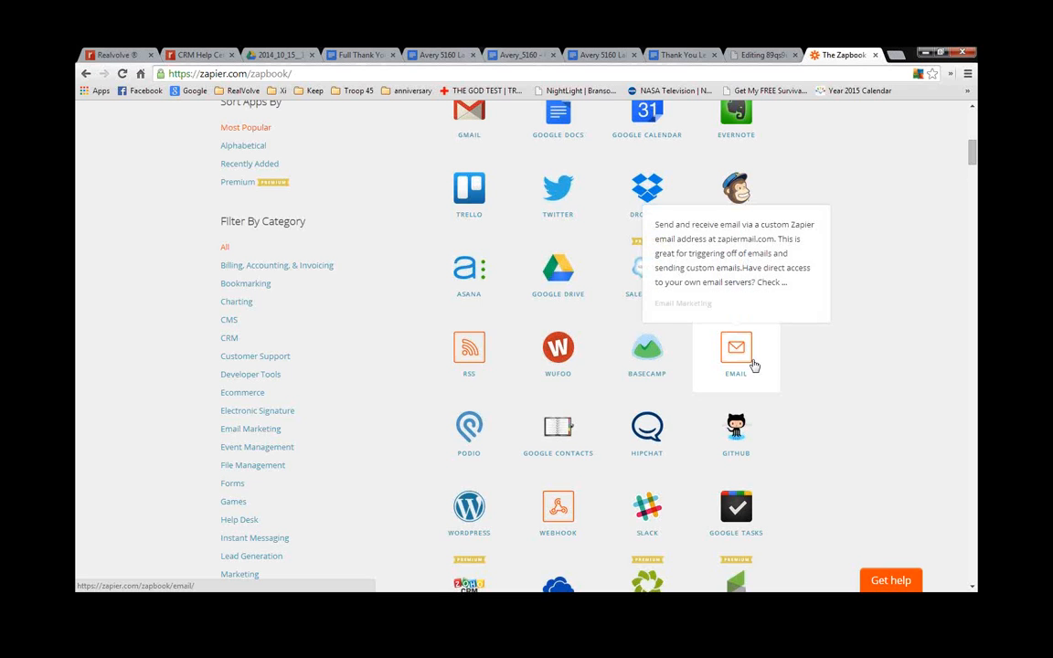
Browse the Zapbook's web apps and view the description of the Zillow Tech Connect app
{"action": "scroll", "coordinate": [695, 407], "scroll_direction": "down", "scroll_amount": 3}
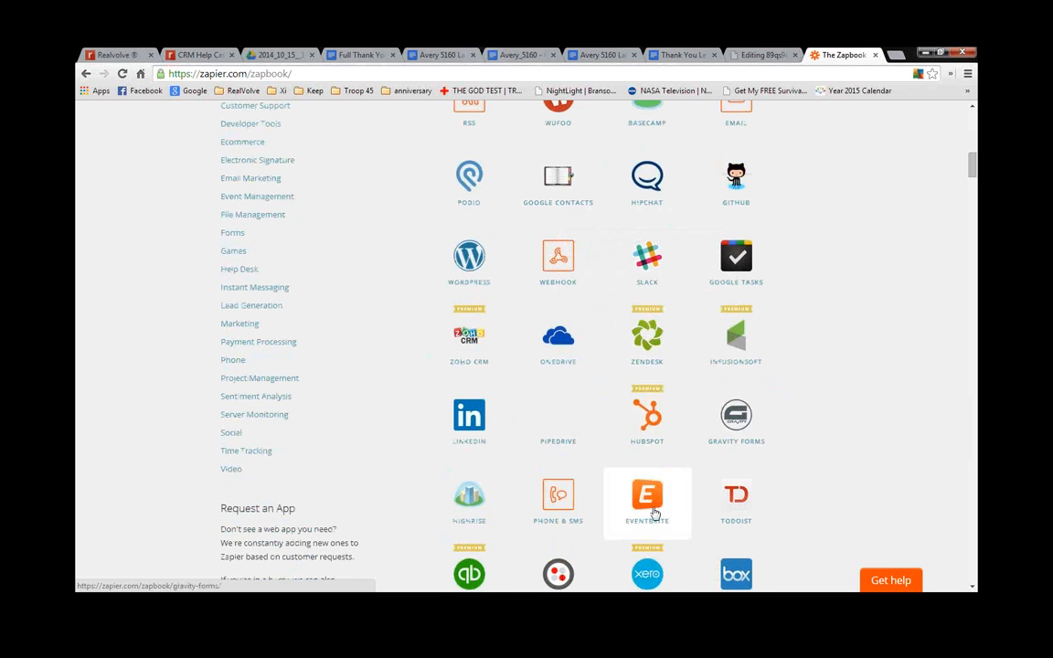
{"action": "scroll", "coordinate": [623, 411], "scroll_direction": "down", "scroll_amount": 1}
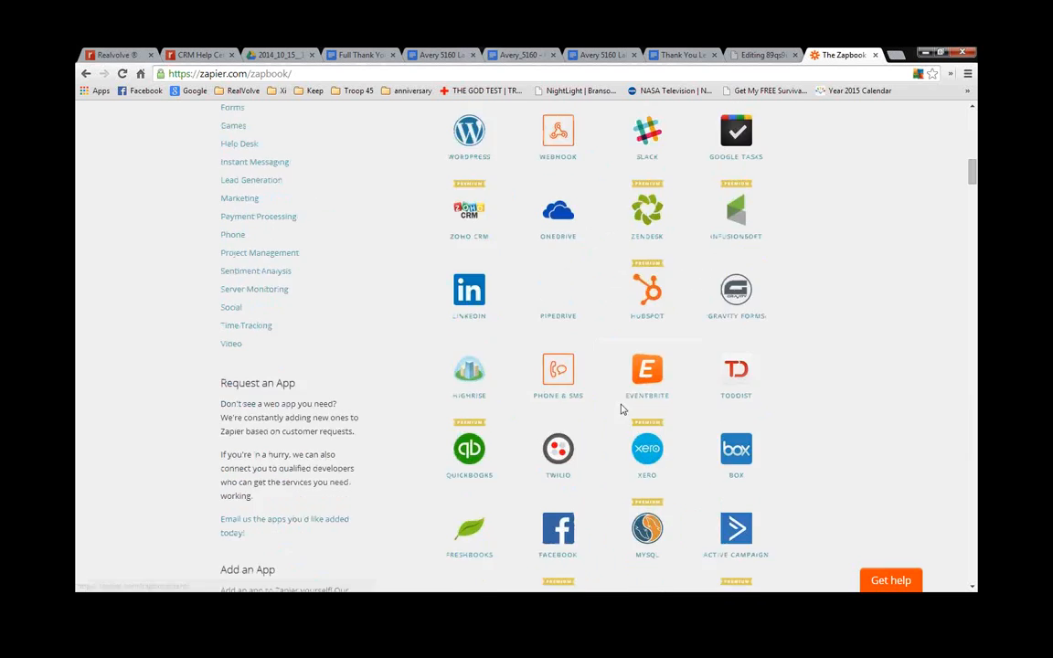
{"action": "scroll", "coordinate": [620, 409], "scroll_direction": "down", "scroll_amount": 3}
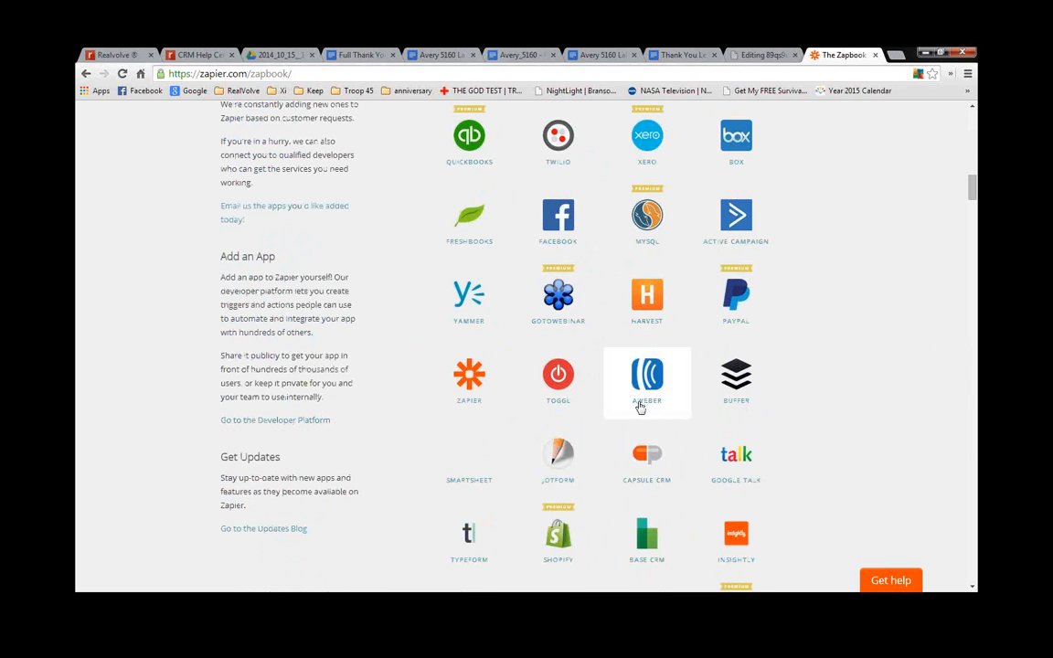
{"action": "scroll", "coordinate": [630, 434], "scroll_direction": "down", "scroll_amount": 2}
{"action": "scroll", "coordinate": [644, 498], "scroll_direction": "down", "scroll_amount": 1}
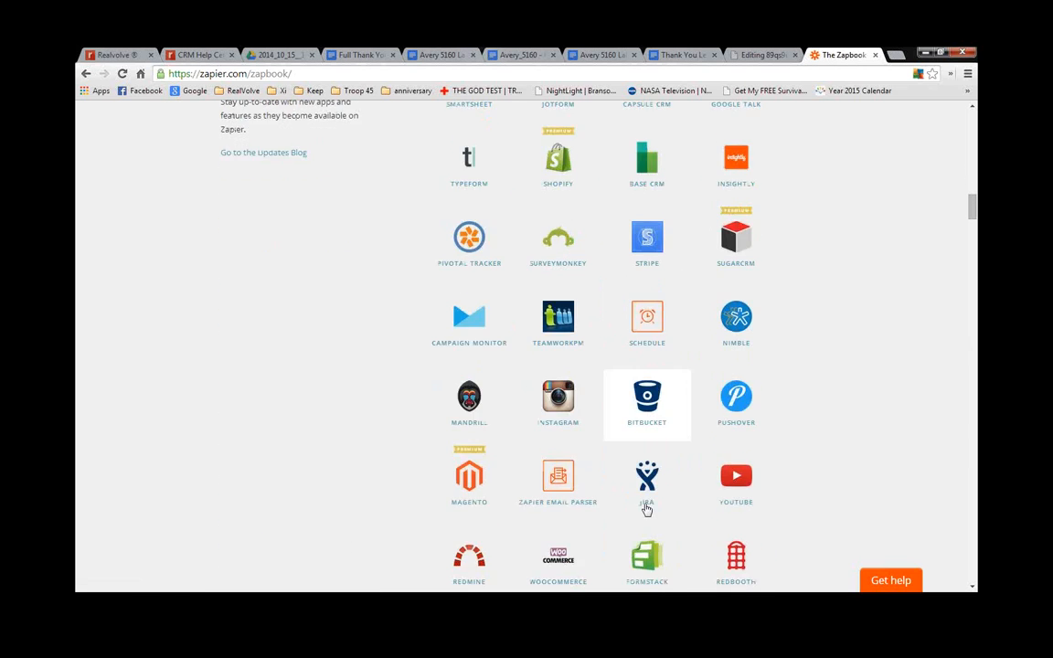
{"action": "scroll", "coordinate": [646, 509], "scroll_direction": "down", "scroll_amount": 3}
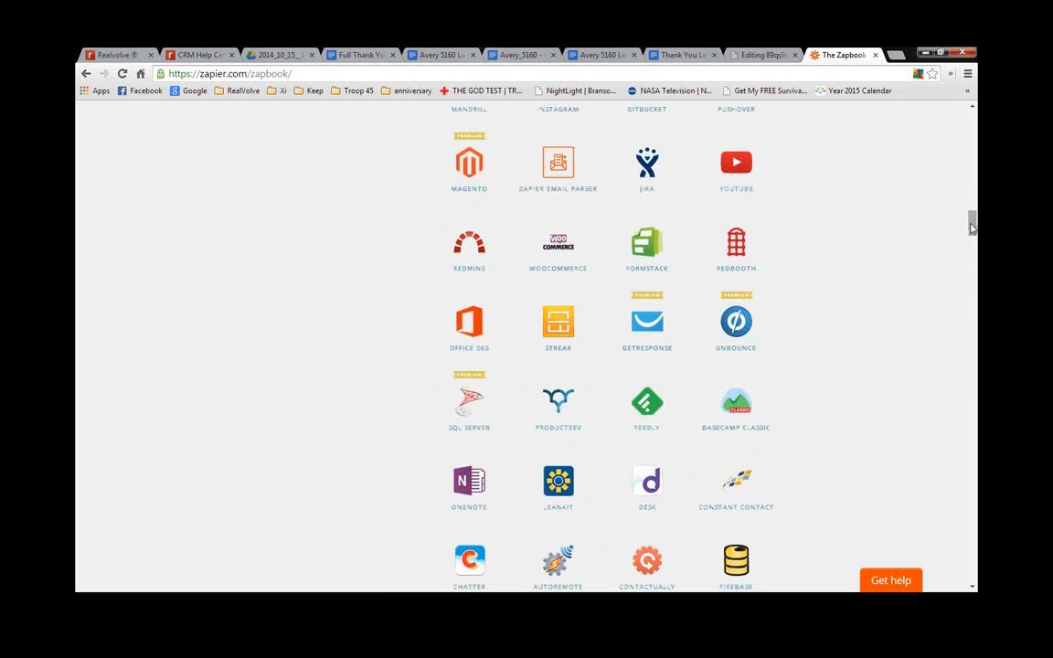
{"action": "left_click_drag", "start_coordinate": [972, 227], "coordinate": [961, 408]}
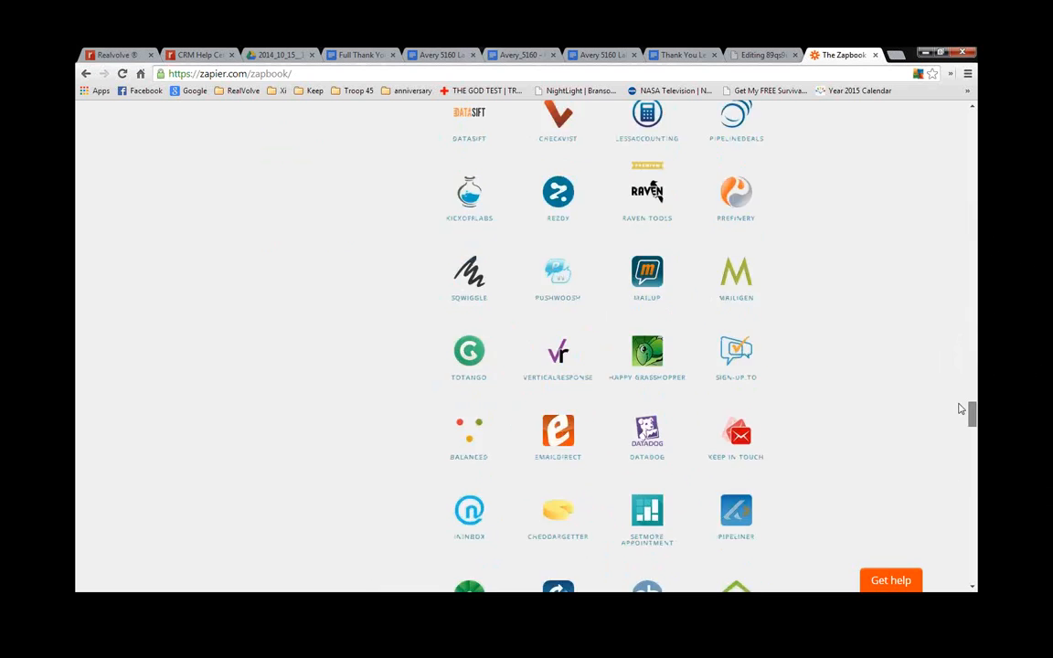
{"action": "scroll", "coordinate": [963, 406], "scroll_direction": "up", "scroll_amount": 4}
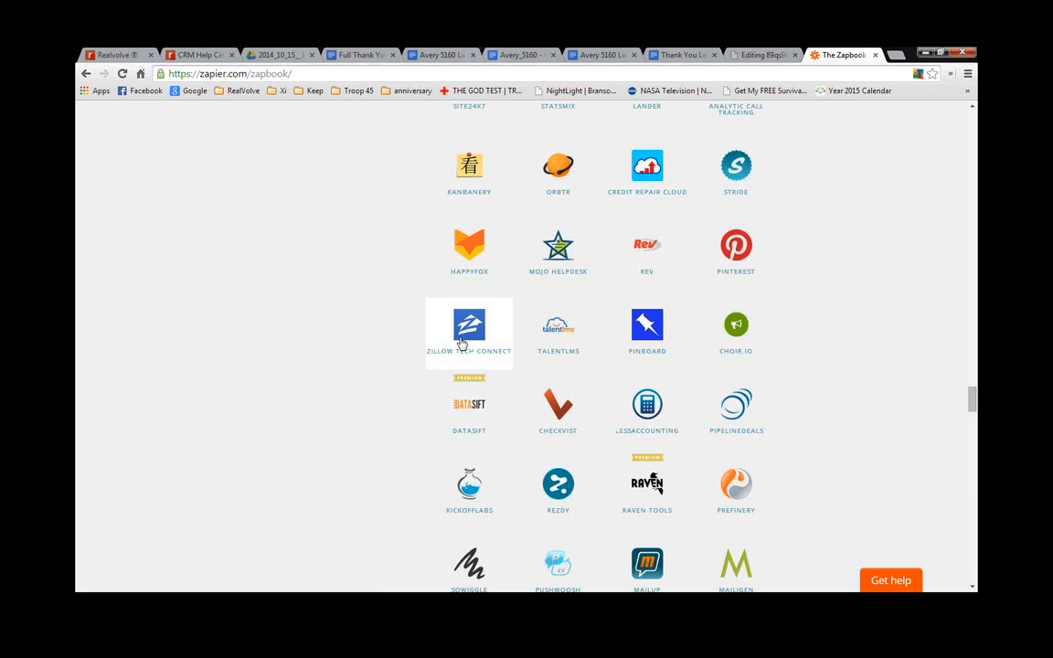
{"action": "mouse_move", "coordinate": [469, 341]}
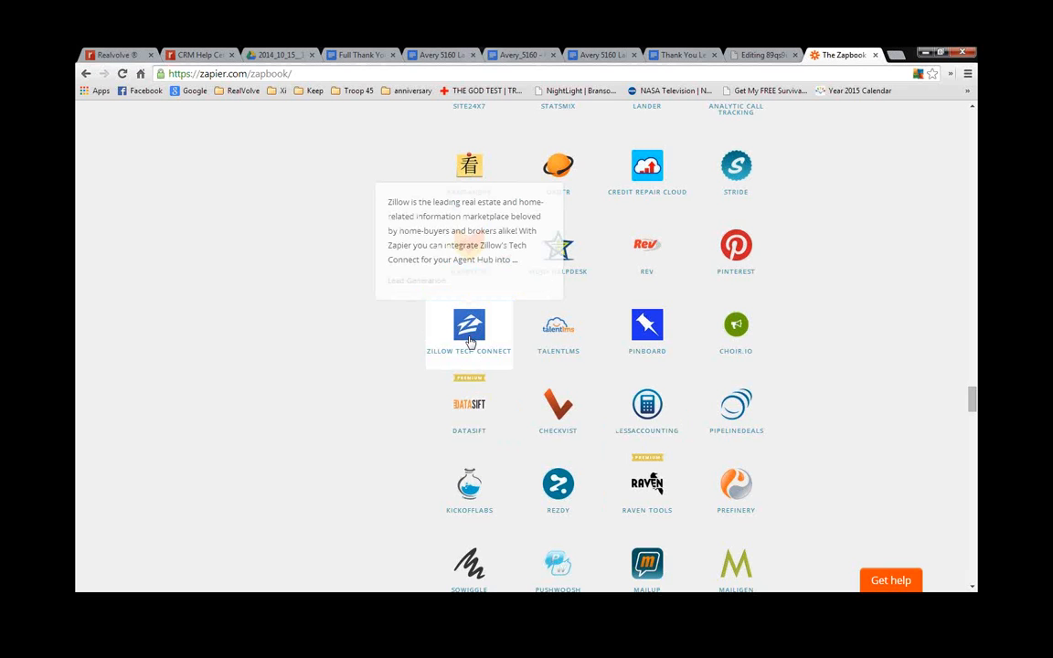
Look through the remaining Zapbook apps to the end of the list and back over the less popular ones
{"action": "scroll", "coordinate": [813, 400], "scroll_direction": "down", "scroll_amount": 2}
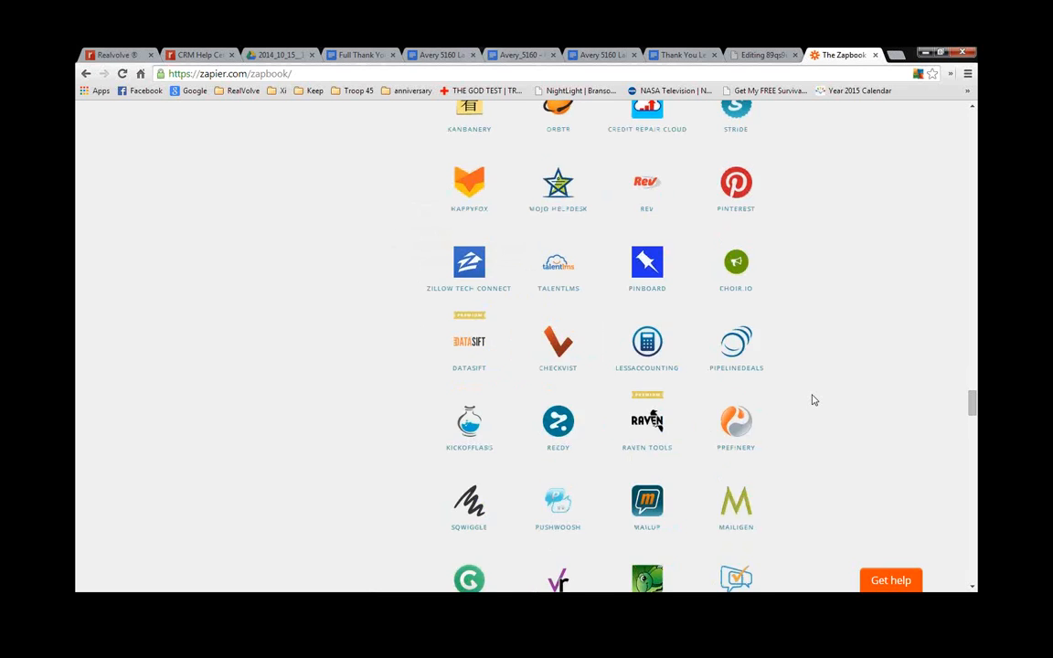
{"action": "scroll", "coordinate": [813, 399], "scroll_direction": "down", "scroll_amount": 2}
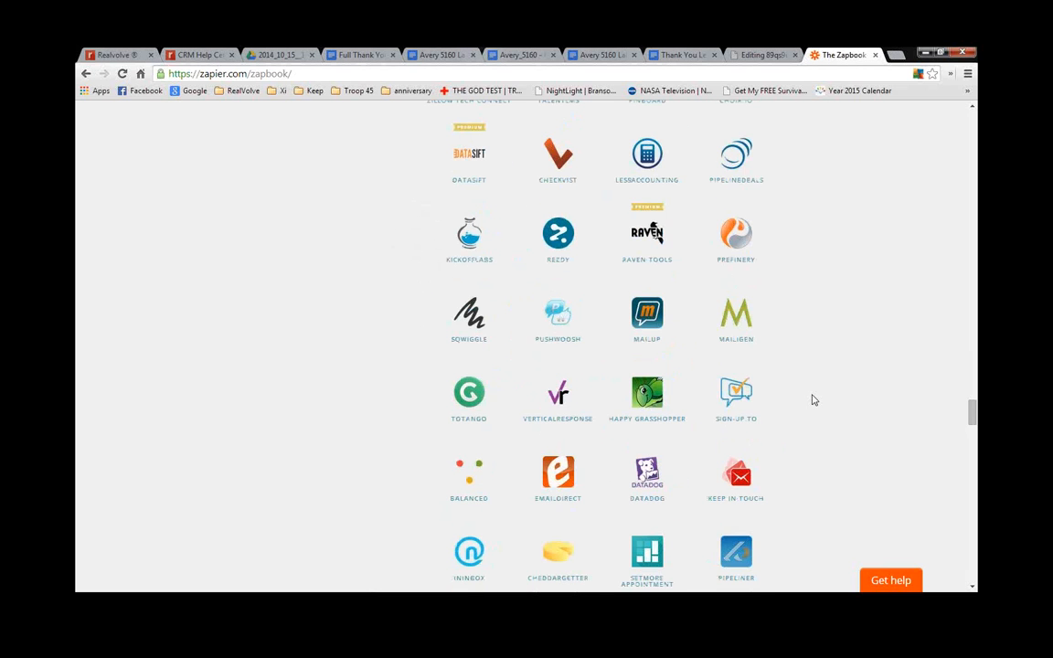
{"action": "scroll", "coordinate": [813, 400], "scroll_direction": "down", "scroll_amount": 3}
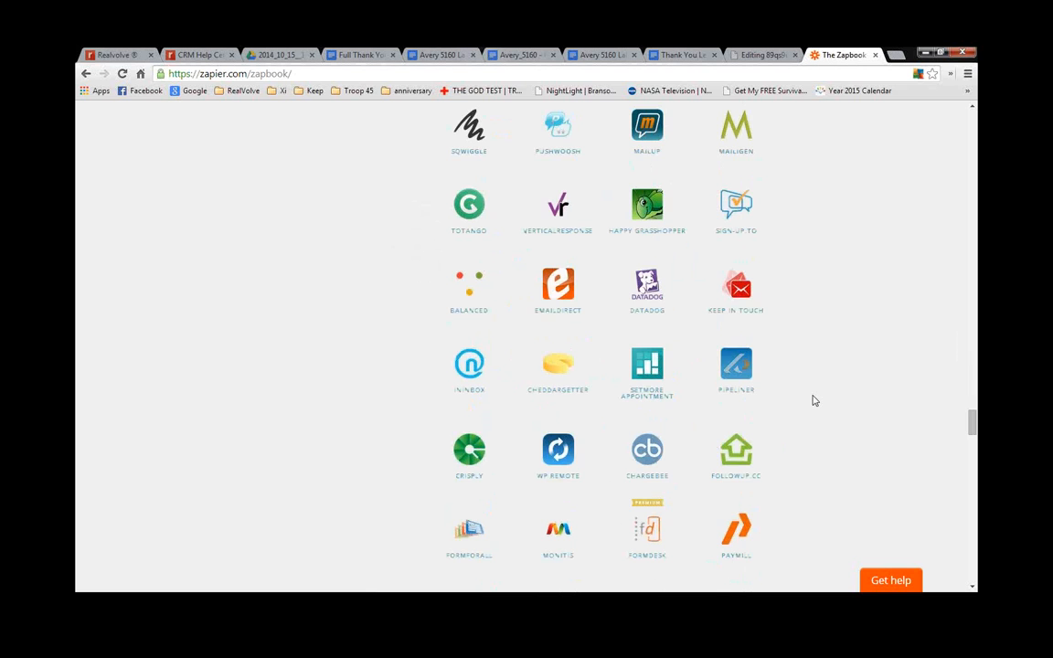
{"action": "scroll", "coordinate": [813, 399], "scroll_direction": "down", "scroll_amount": 12}
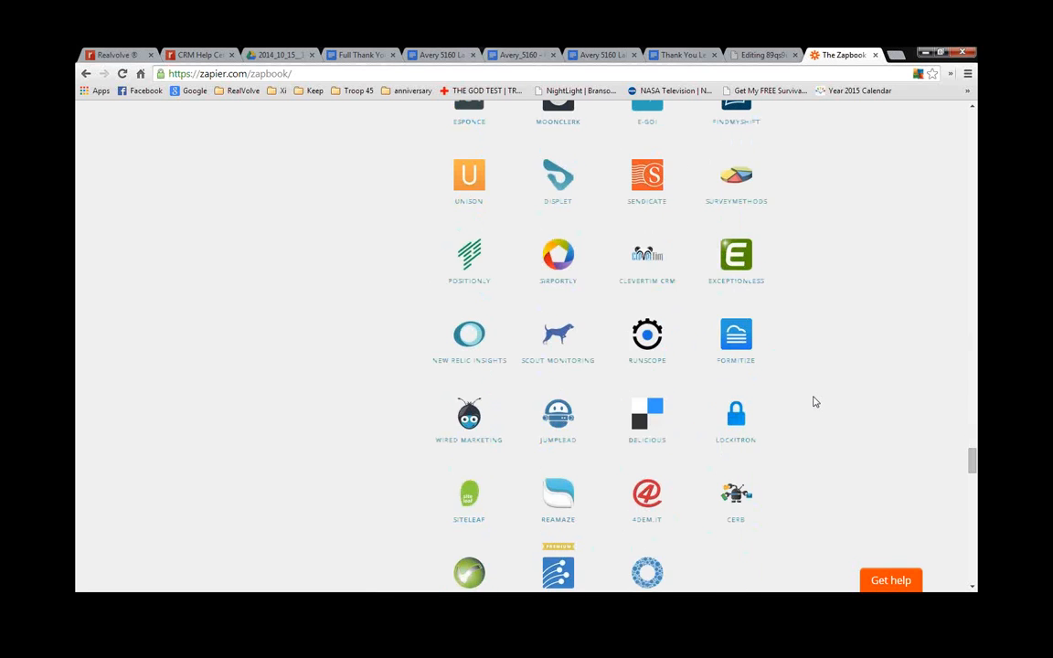
{"action": "scroll", "coordinate": [815, 402], "scroll_direction": "down", "scroll_amount": 14}
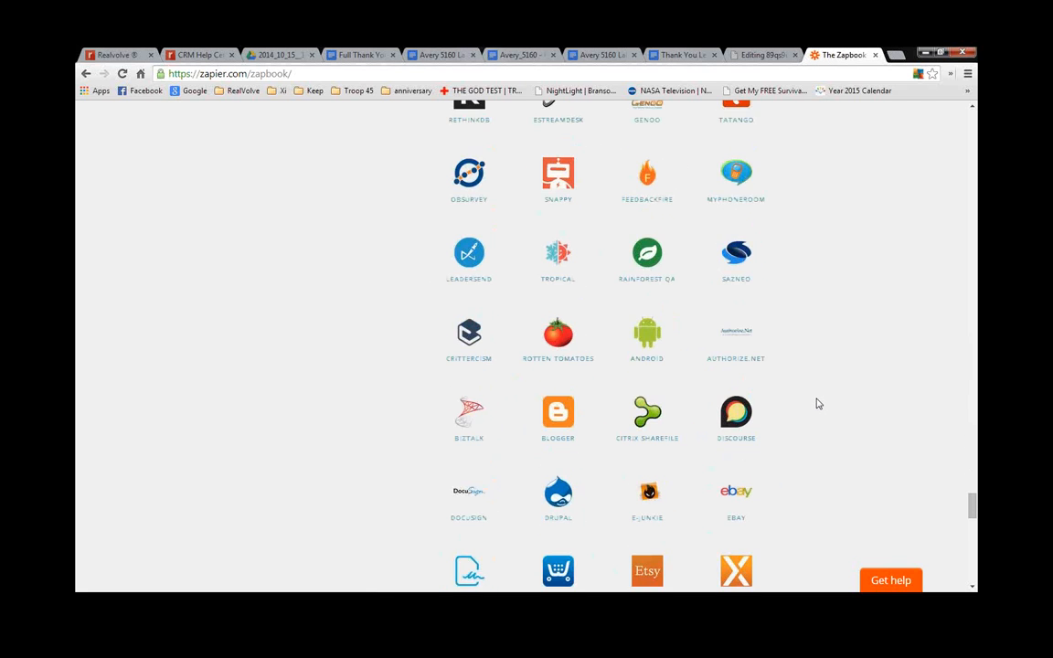
{"action": "scroll", "coordinate": [817, 403], "scroll_direction": "down", "scroll_amount": 8}
{"action": "scroll", "coordinate": [817, 404], "scroll_direction": "down", "scroll_amount": 9}
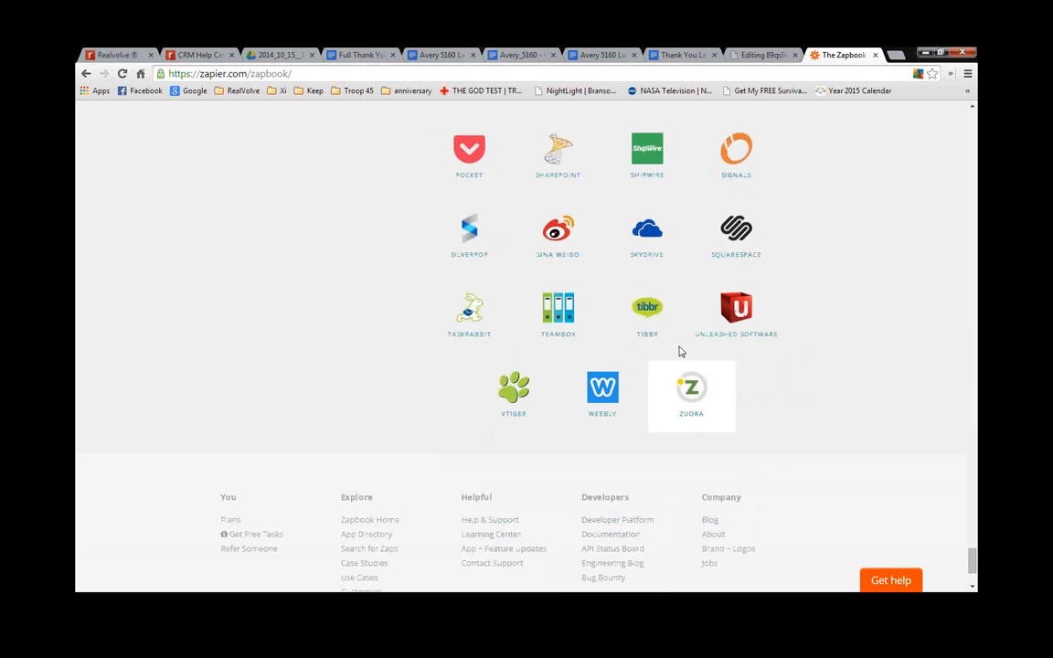
{"action": "scroll", "coordinate": [827, 228], "scroll_direction": "up", "scroll_amount": 8}
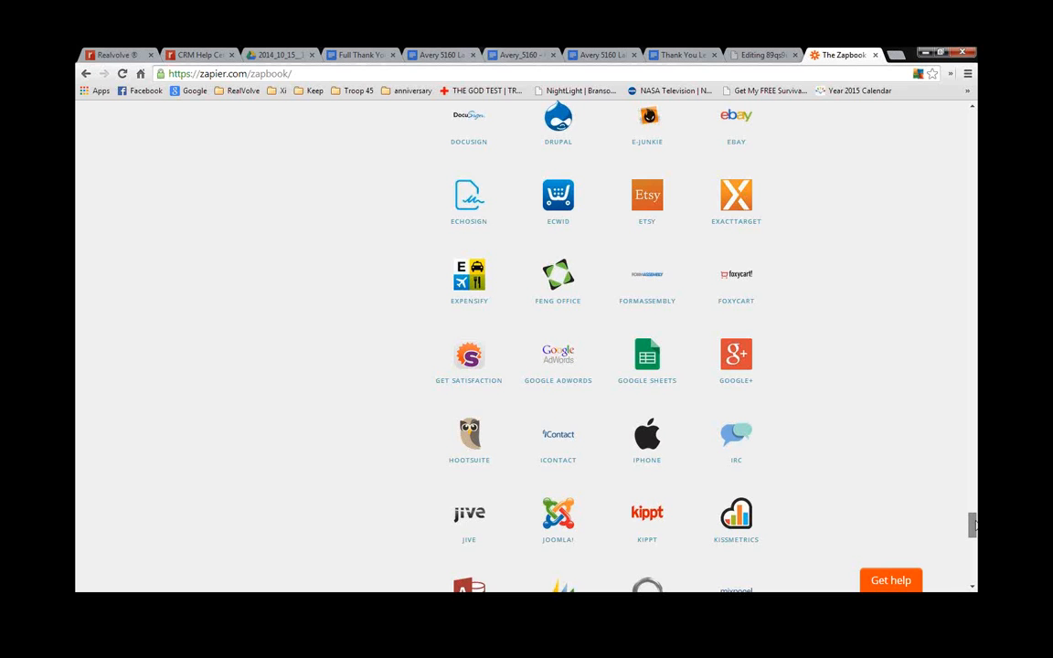
{"action": "scroll", "coordinate": [974, 526], "scroll_direction": "up", "scroll_amount": 2}
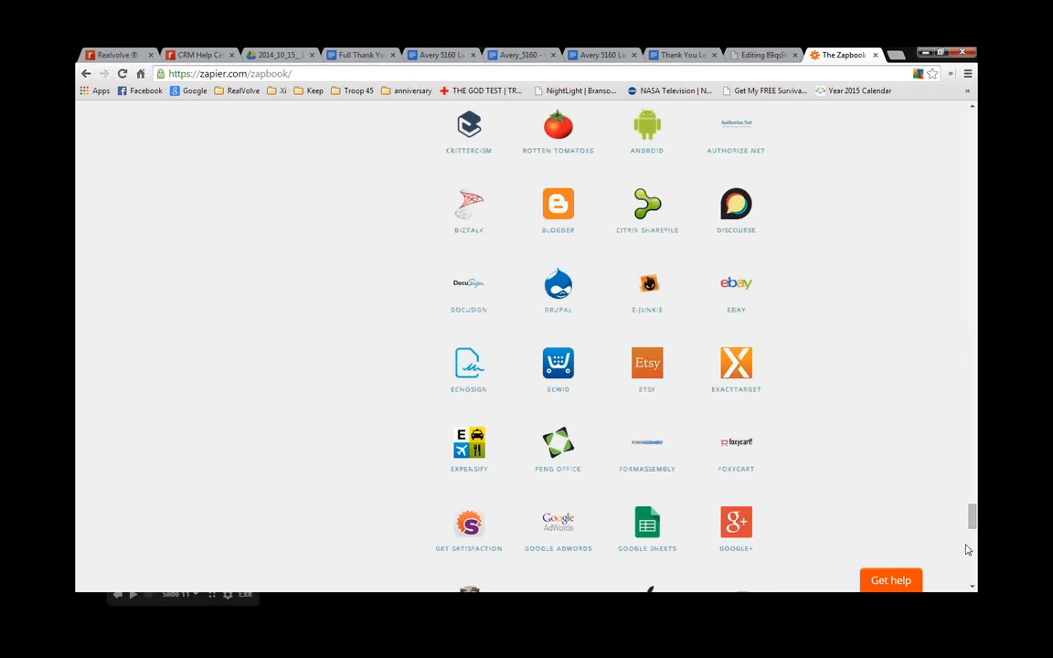
{"action": "scroll", "coordinate": [843, 319], "scroll_direction": "up", "scroll_amount": 1}
{"action": "scroll", "coordinate": [826, 229], "scroll_direction": "down", "scroll_amount": 1}
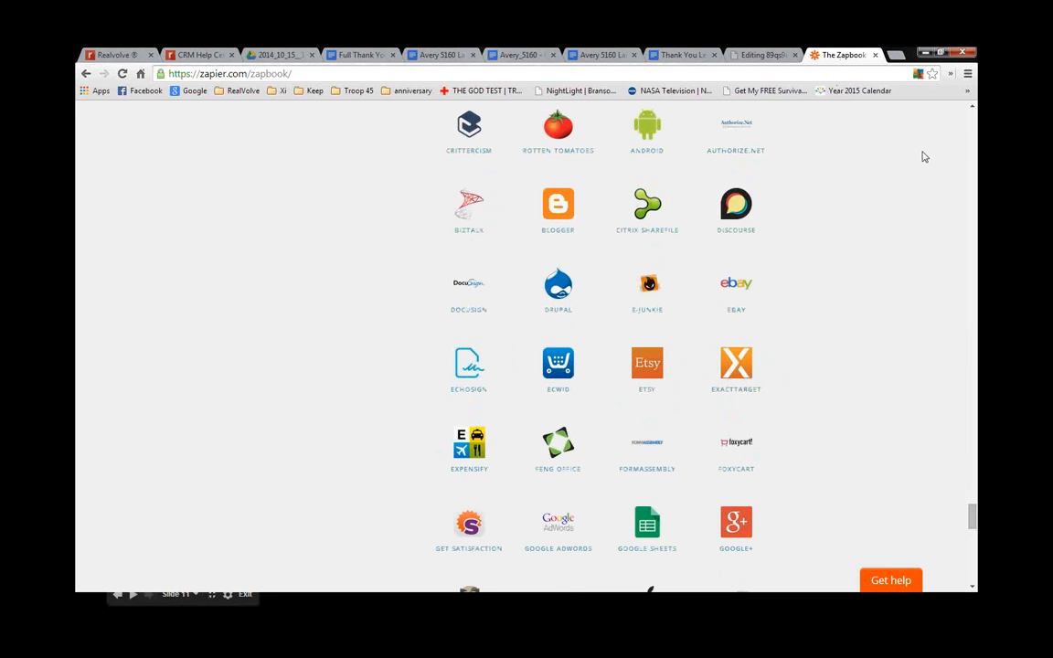
Open the Zapier Email Parser (Marketing) Zap from the dashboard and review its trigger, action, accounts and mailbox filter
{"action": "left_click", "coordinate": [971, 124]}
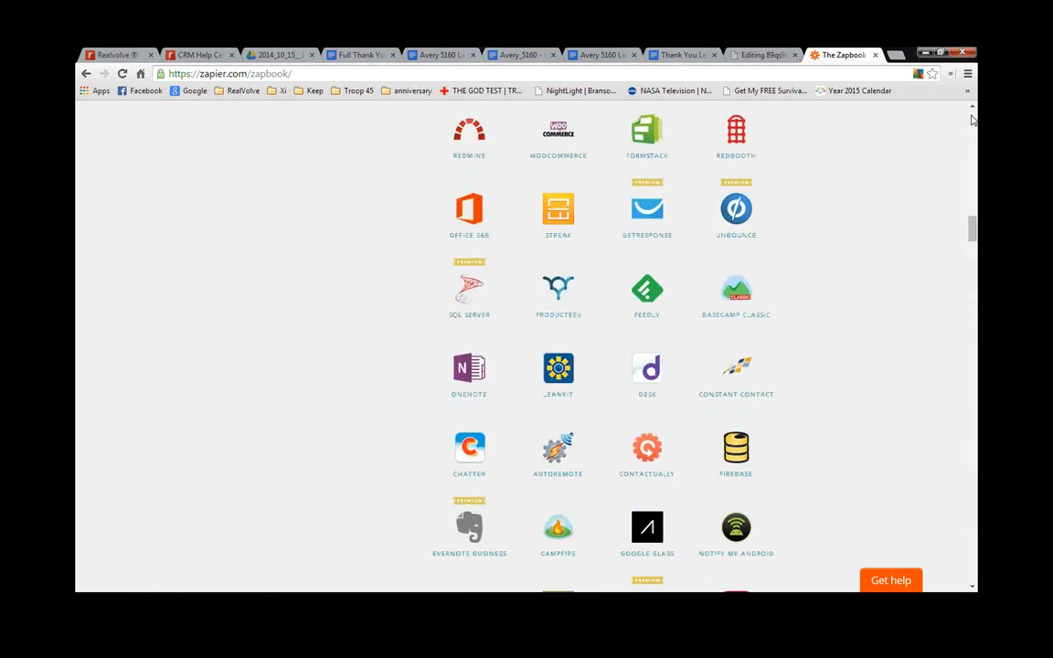
{"action": "left_click", "coordinate": [972, 120]}
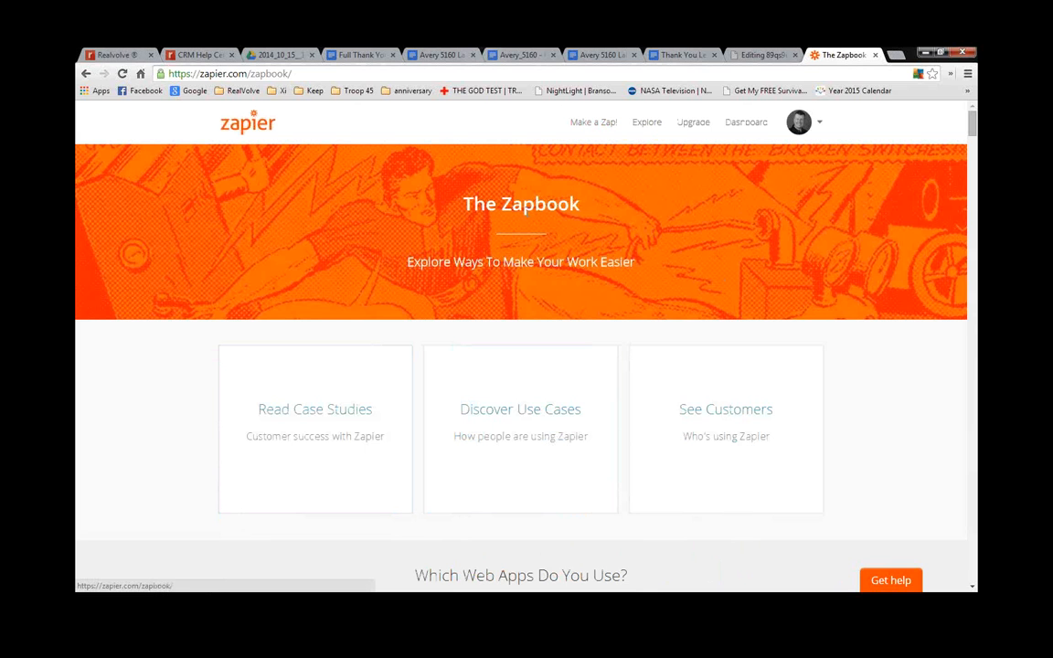
{"action": "left_click", "coordinate": [750, 126]}
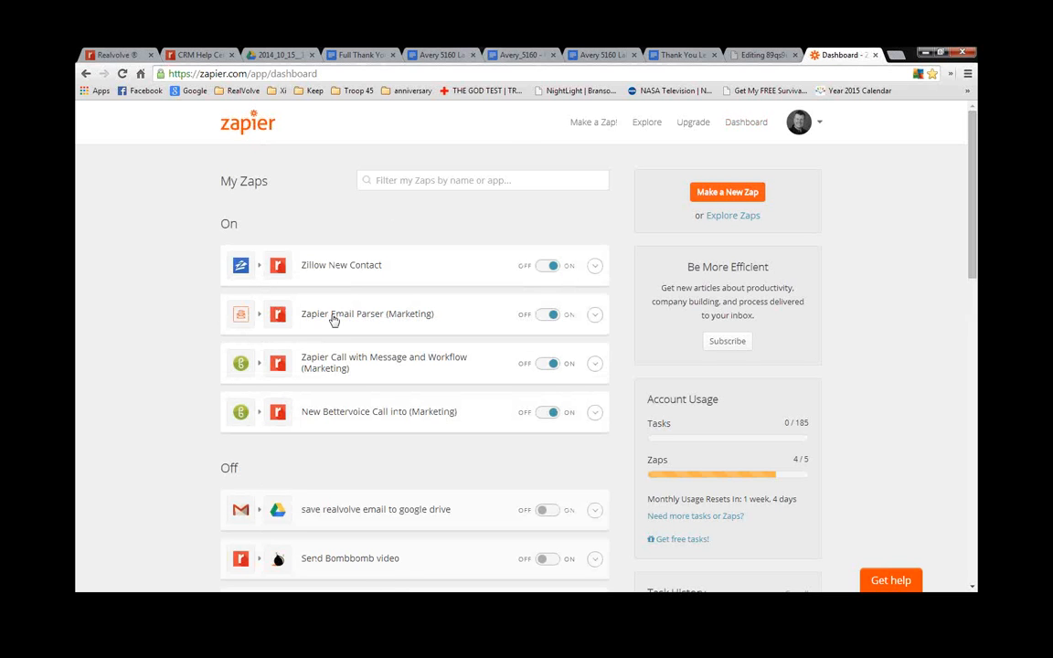
{"action": "left_click", "coordinate": [334, 315]}
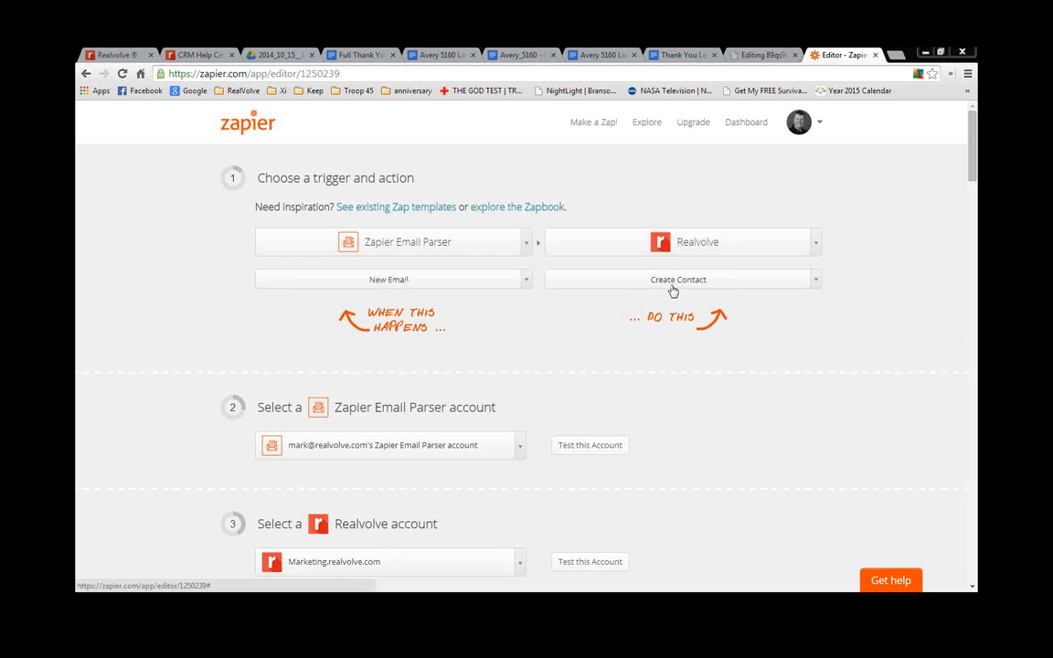
{"action": "scroll", "coordinate": [444, 435], "scroll_direction": "down", "scroll_amount": 1}
{"action": "scroll", "coordinate": [442, 435], "scroll_direction": "down", "scroll_amount": 1}
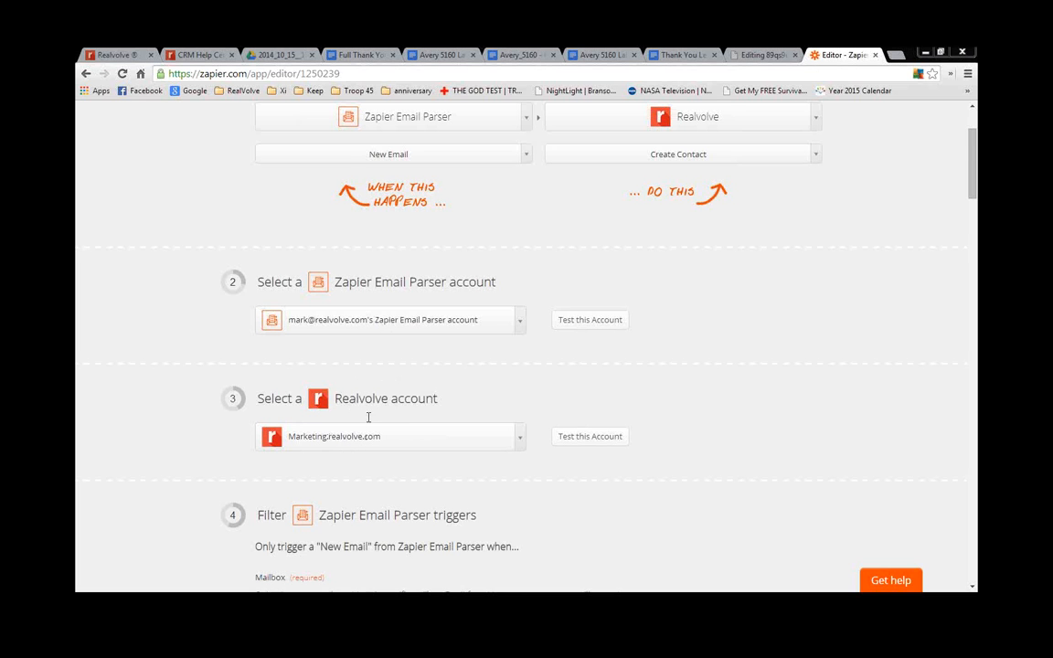
{"action": "scroll", "coordinate": [382, 427], "scroll_direction": "down", "scroll_amount": 2}
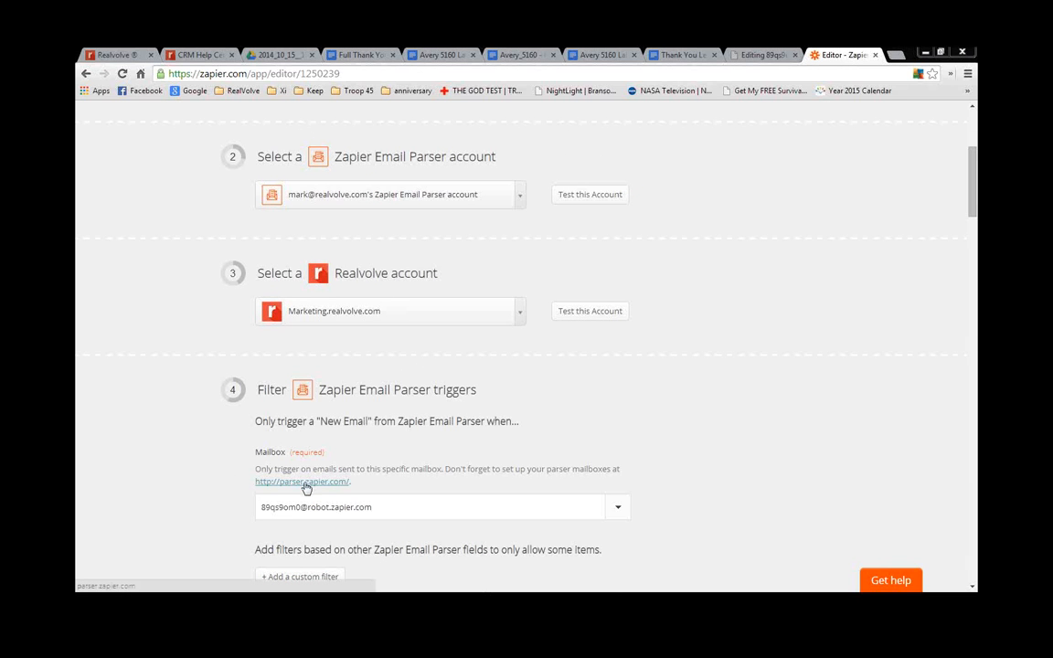
Switch to the Zapier email parser mailbox template and name the Area value "Lakewood Hills" as the Subdivision field
{"action": "left_click", "coordinate": [764, 56]}
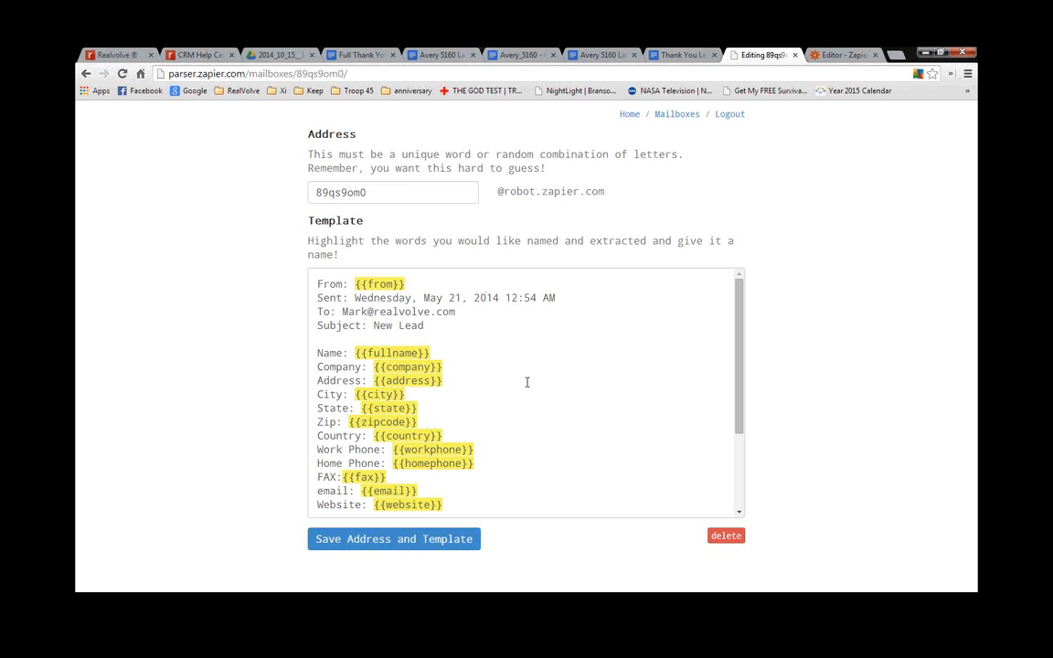
{"action": "left_click", "coordinate": [498, 359]}
{"action": "scroll", "coordinate": [522, 365], "scroll_direction": "down", "scroll_amount": 3}
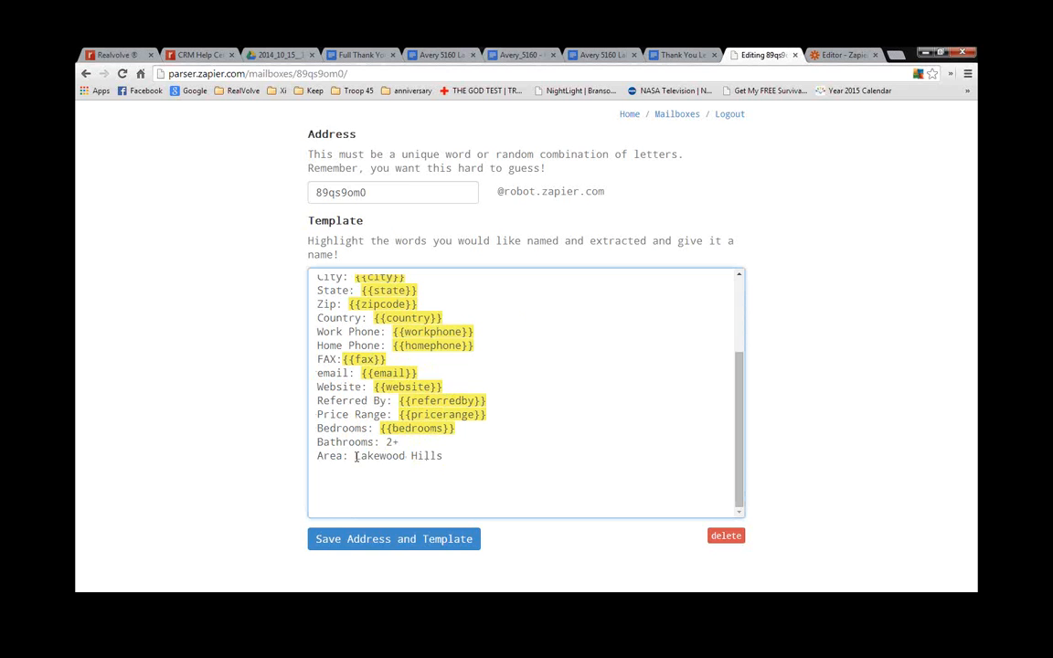
{"action": "left_click_drag", "start_coordinate": [355, 456], "coordinate": [442, 459]}
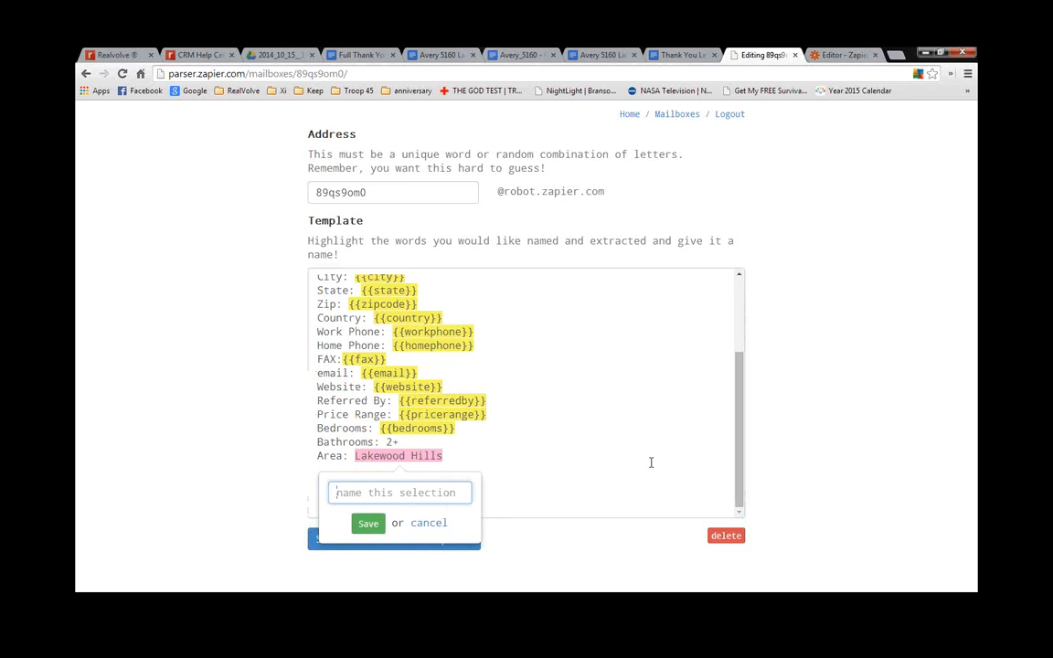
{"action": "type", "text": "S"}
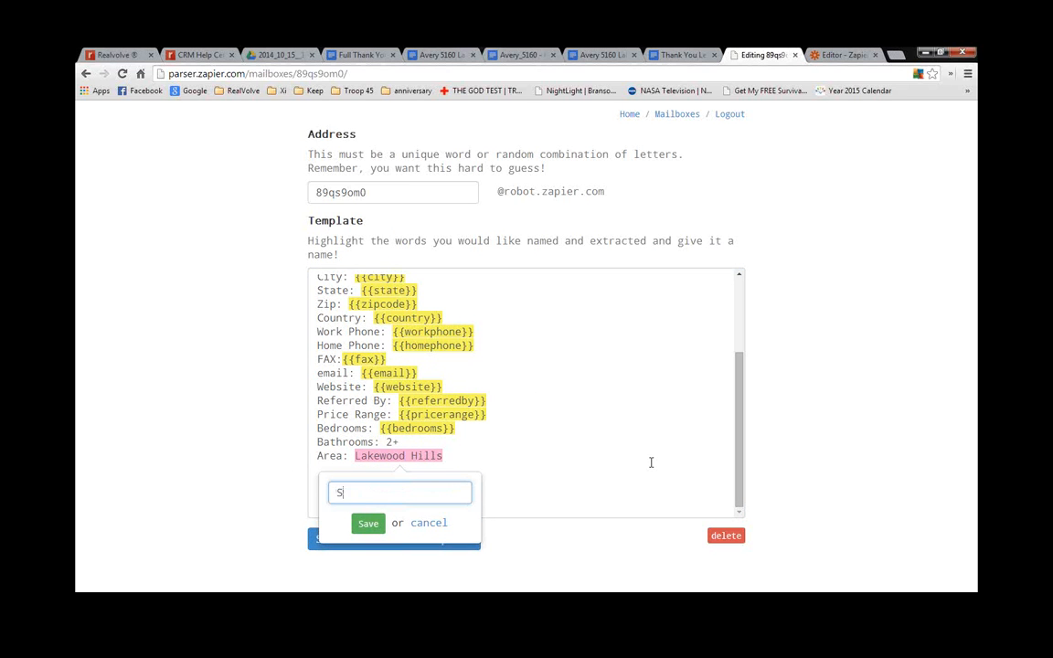
{"action": "type", "text": "ubdividision"}
{"action": "key", "text": "Return"}
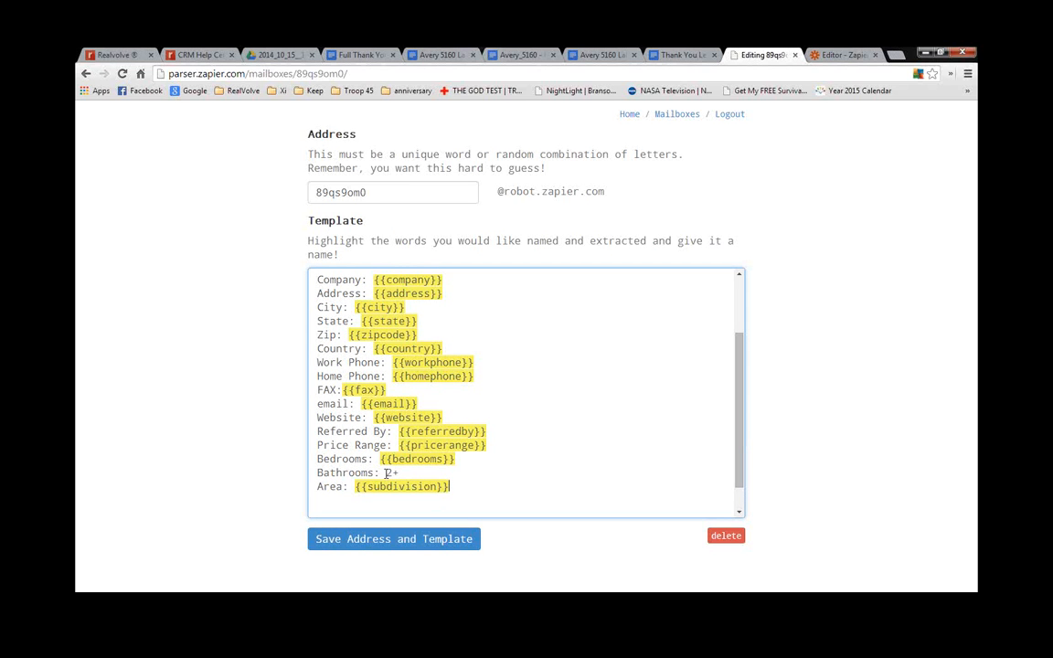
Name the template's "2+" value as the Bathrooms field and save the mailbox address and template
{"action": "left_click_drag", "start_coordinate": [385, 473], "coordinate": [400, 472]}
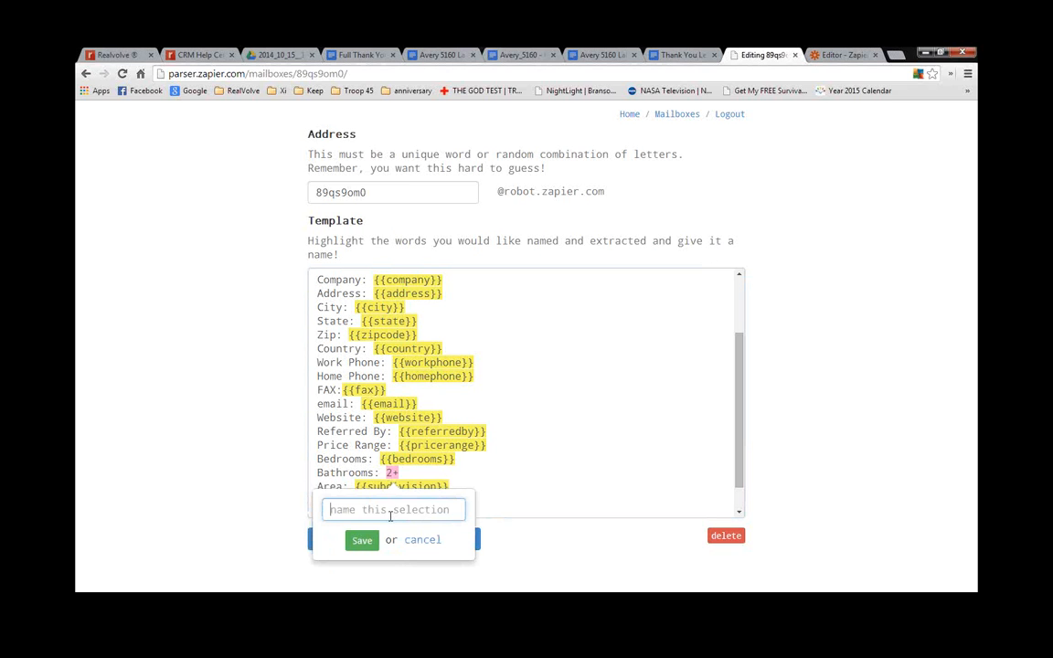
{"action": "type", "text": "Bathr"}
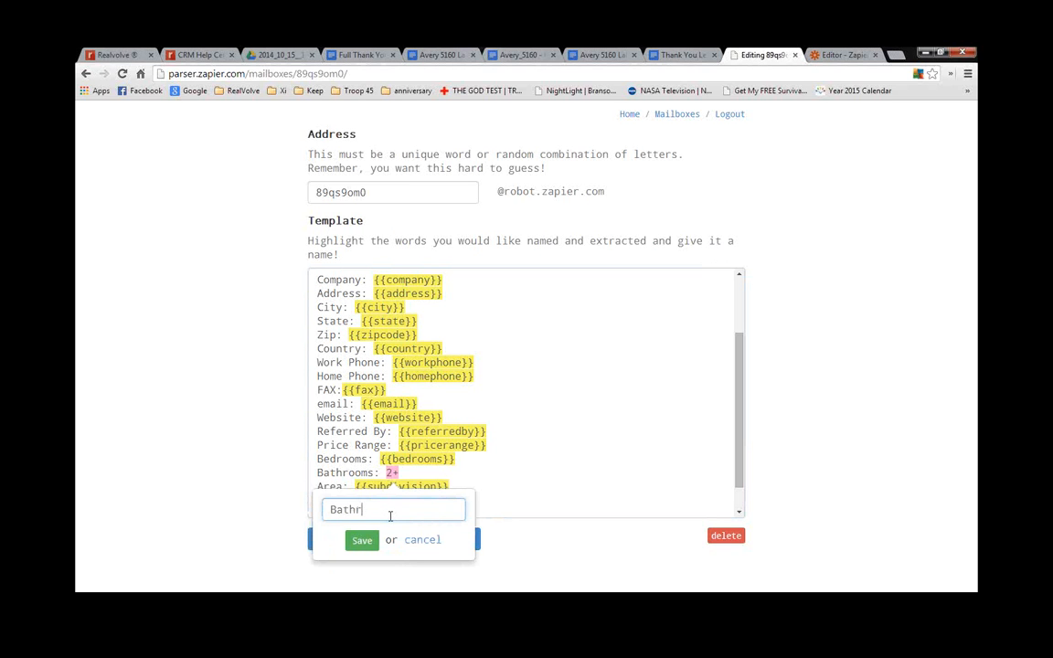
{"action": "type", "text": "ooms"}
{"action": "key", "text": "Return"}
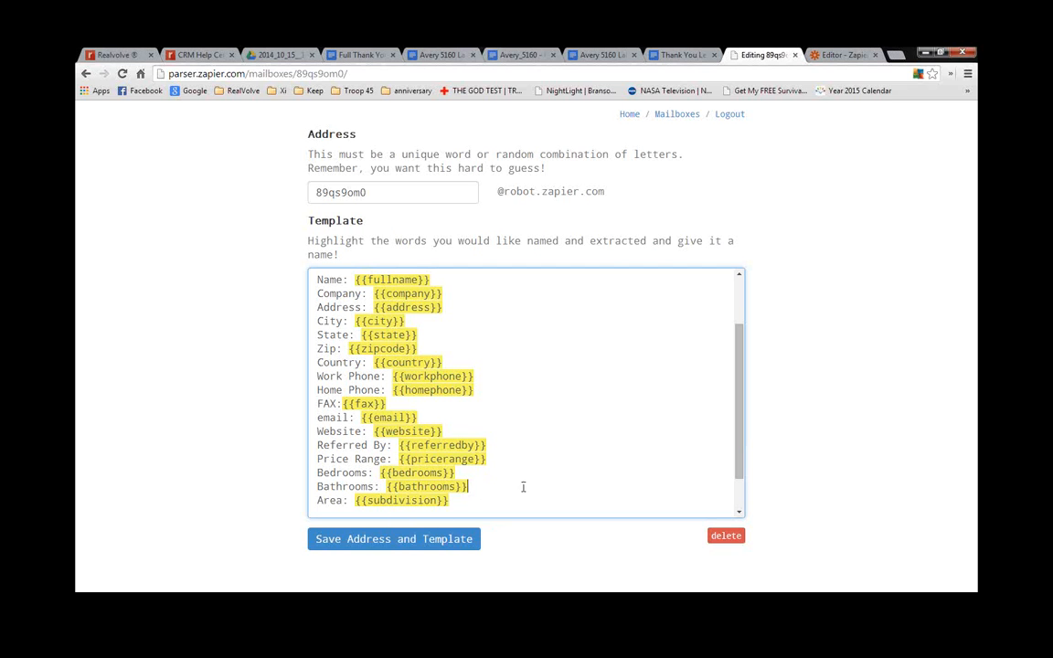
{"action": "left_click", "coordinate": [361, 539]}
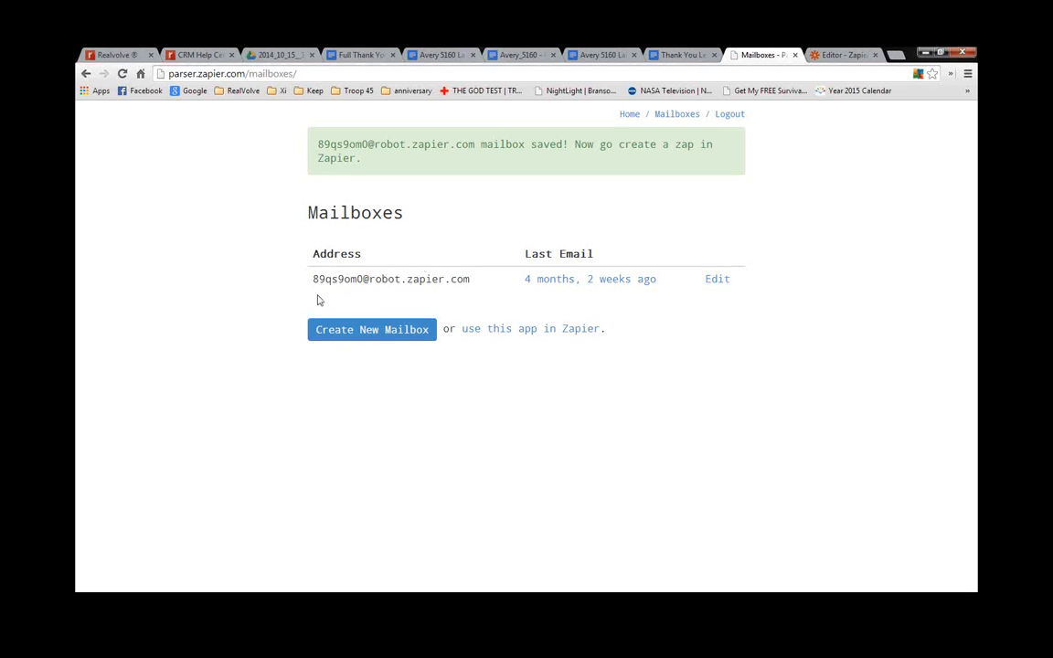
Highlight the saved mailbox's address, look at its template again, and return to the Zap editor
{"action": "left_click_drag", "start_coordinate": [313, 277], "coordinate": [474, 266]}
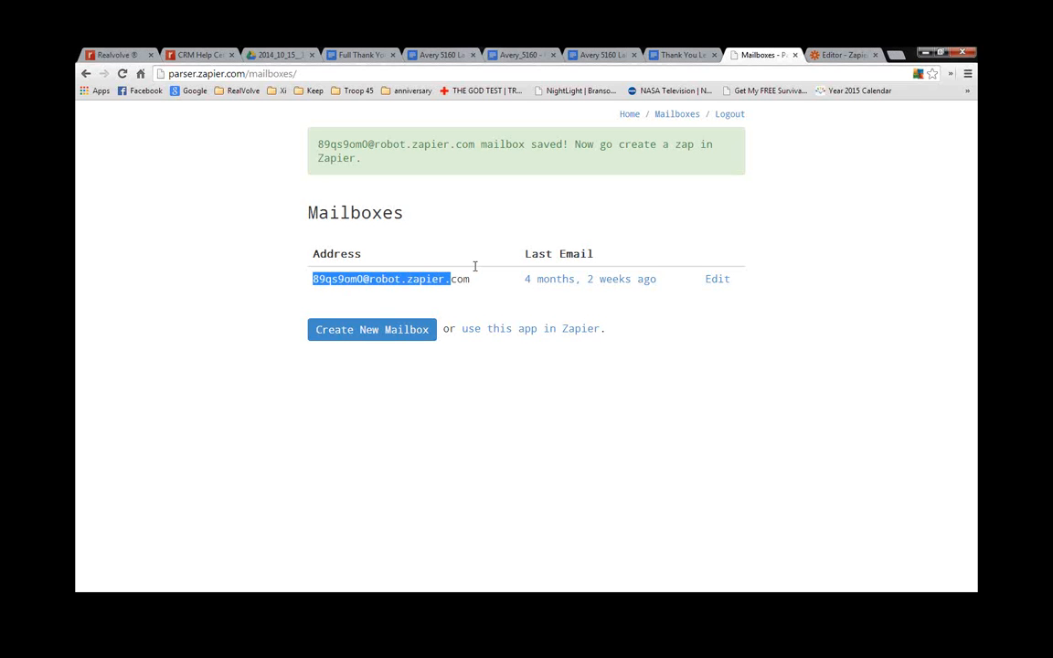
{"action": "left_click_drag", "start_coordinate": [474, 266], "coordinate": [480, 272]}
{"action": "left_click", "coordinate": [719, 280]}
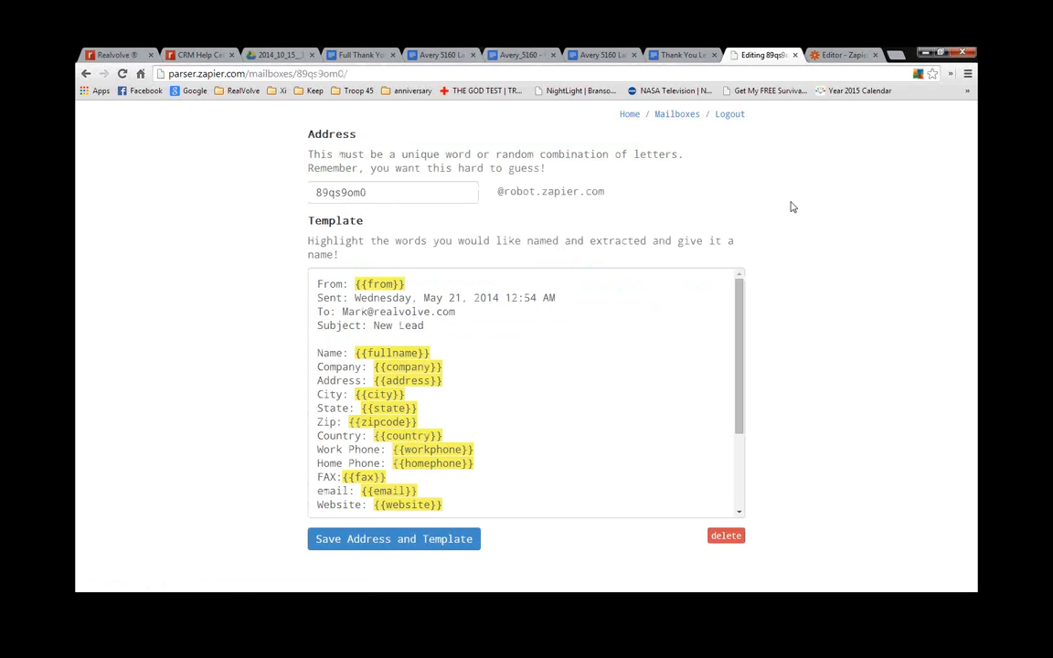
{"action": "left_click", "coordinate": [840, 58]}
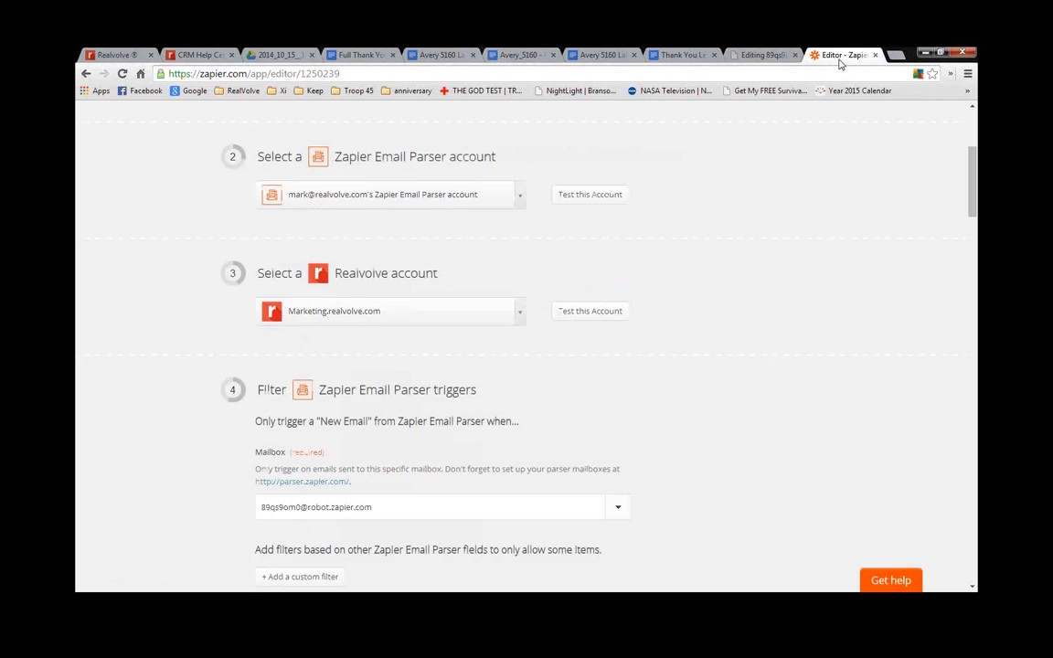
Compare the Zap's Full Name and Company mappings with the named fields in the email parser mailbox template
{"action": "scroll", "coordinate": [418, 499], "scroll_direction": "down", "scroll_amount": 1}
{"action": "scroll", "coordinate": [417, 499], "scroll_direction": "down", "scroll_amount": 4}
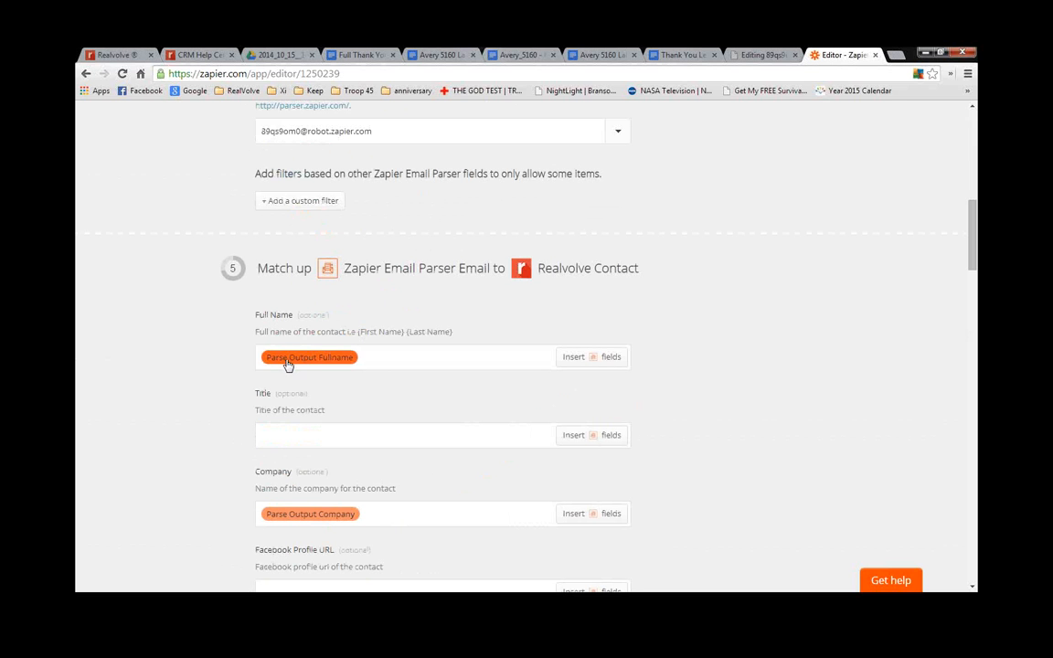
{"action": "left_click", "coordinate": [759, 55]}
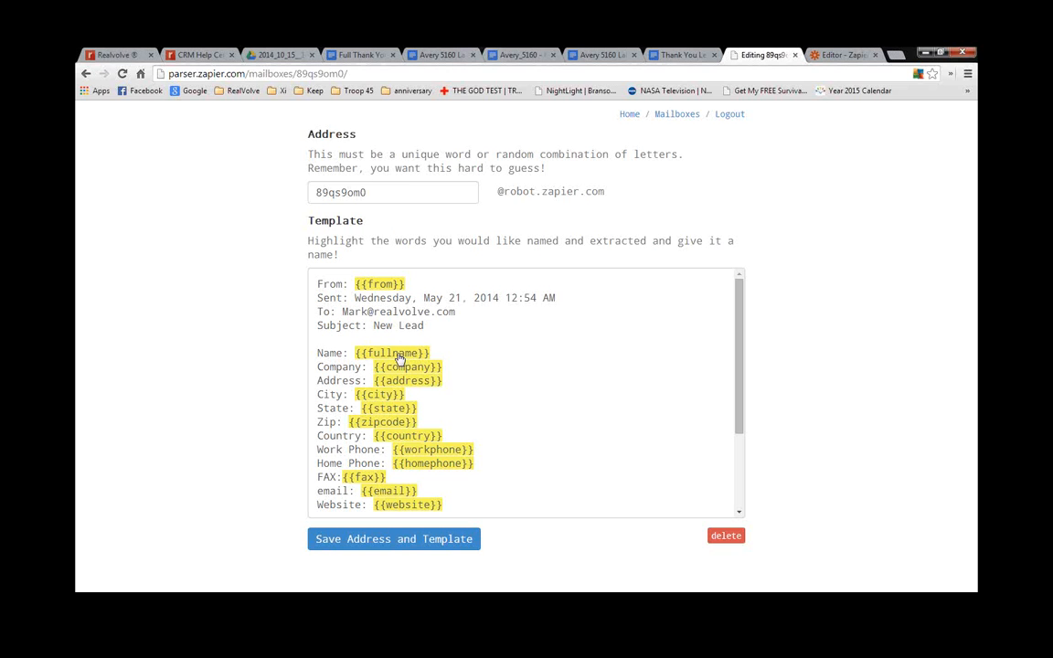
{"action": "left_click", "coordinate": [840, 55]}
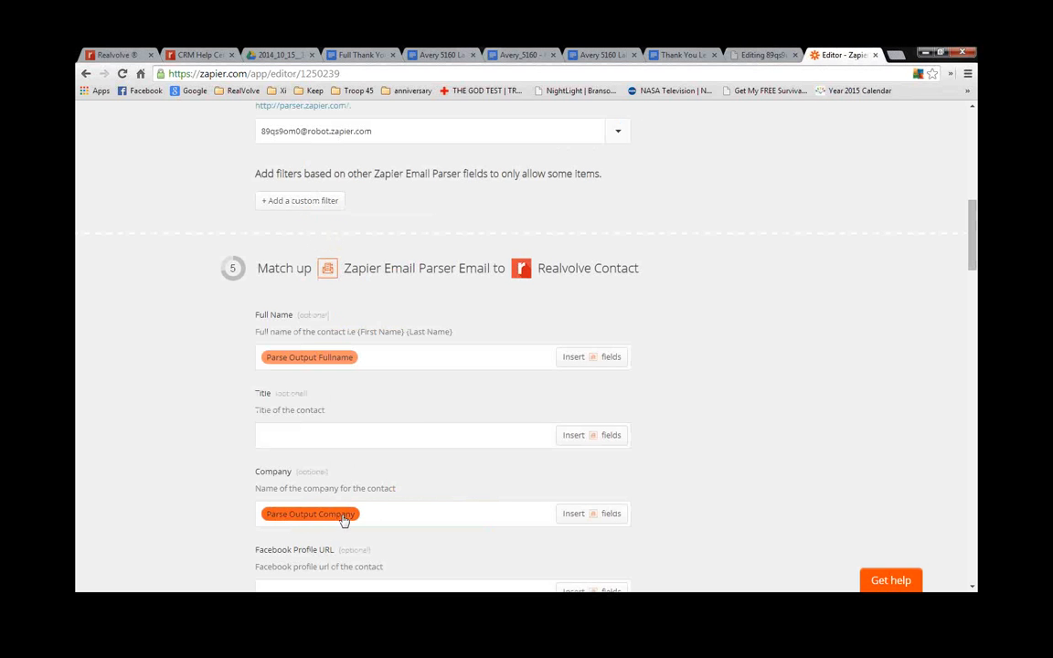
Review how the remaining Realvolve contact fields are matched, from the social profile URLs and Contact Source through the email and phone fields
{"action": "scroll", "coordinate": [347, 439], "scroll_direction": "down", "scroll_amount": 2}
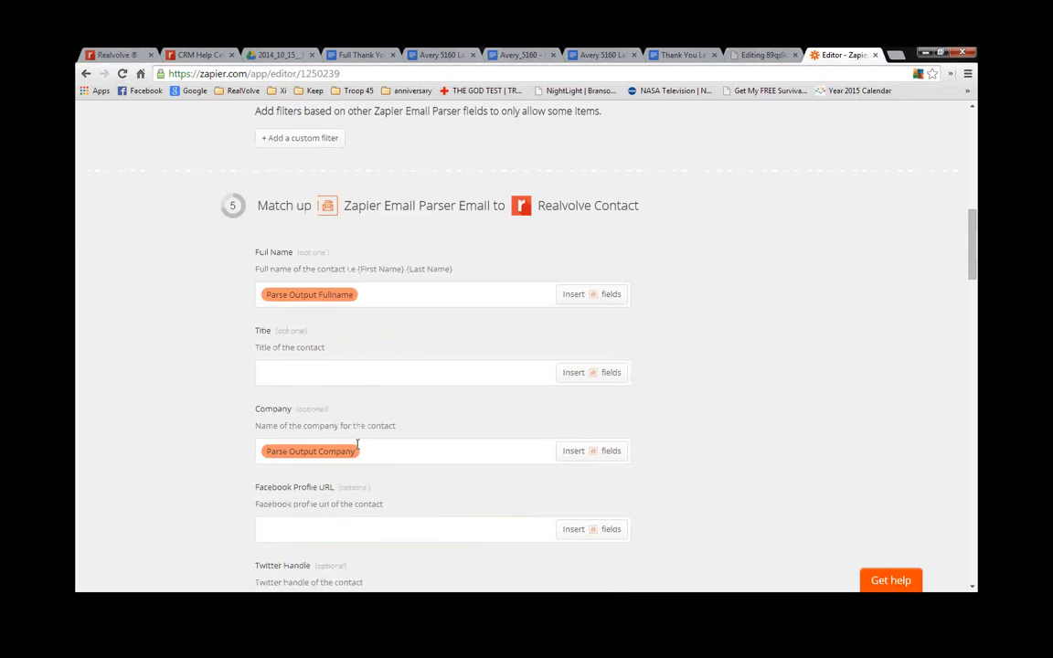
{"action": "scroll", "coordinate": [356, 443], "scroll_direction": "down", "scroll_amount": 1}
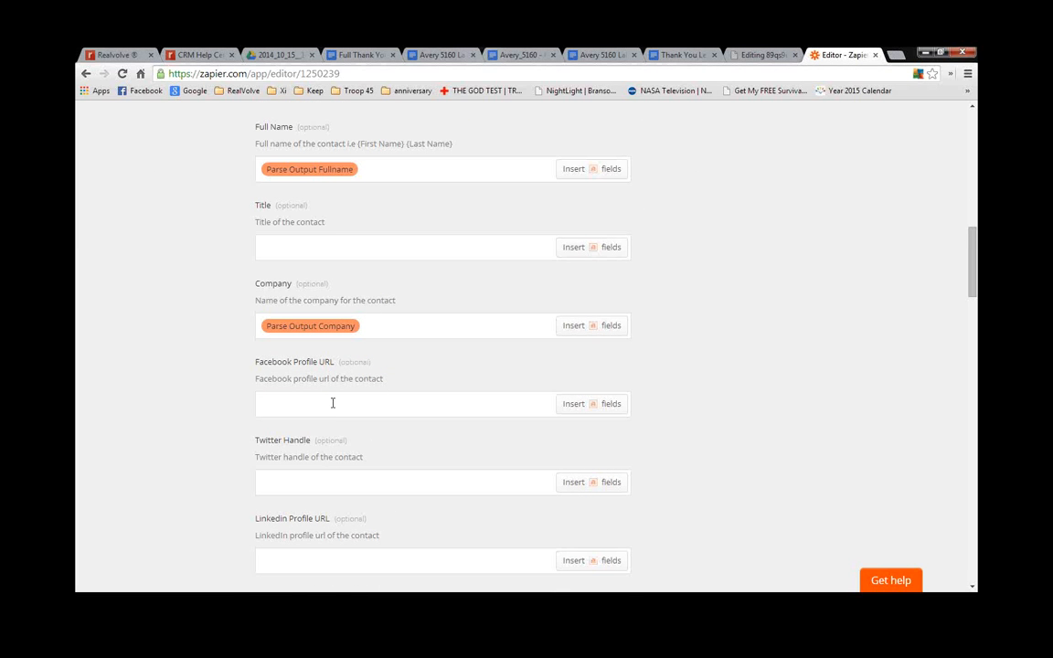
{"action": "scroll", "coordinate": [340, 420], "scroll_direction": "down", "scroll_amount": 1}
{"action": "scroll", "coordinate": [360, 485], "scroll_direction": "down", "scroll_amount": 3}
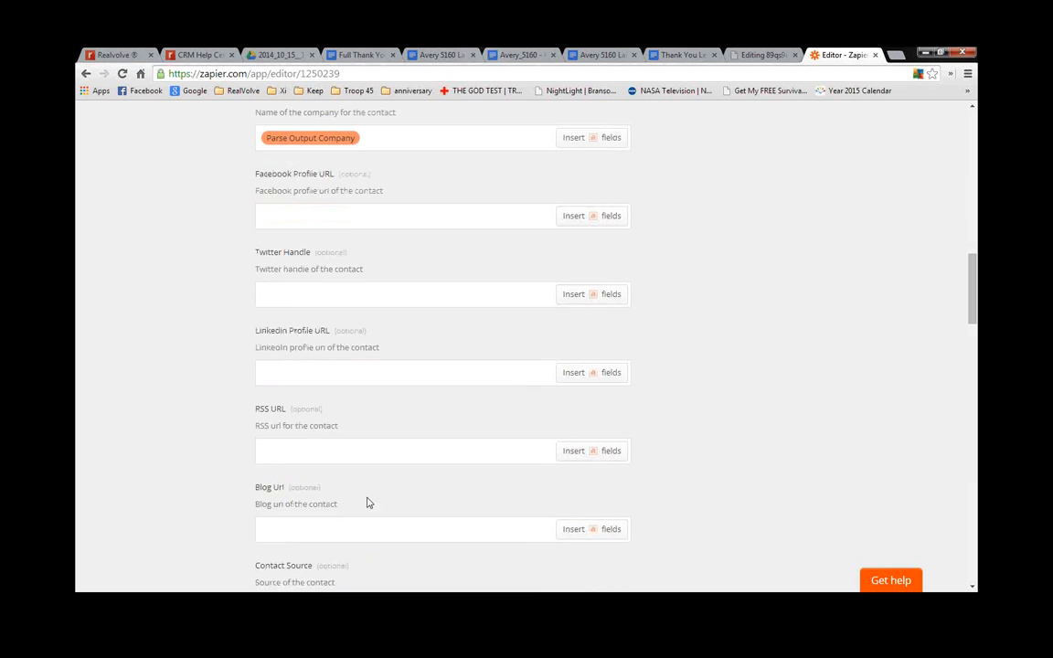
{"action": "scroll", "coordinate": [371, 481], "scroll_direction": "down", "scroll_amount": 2}
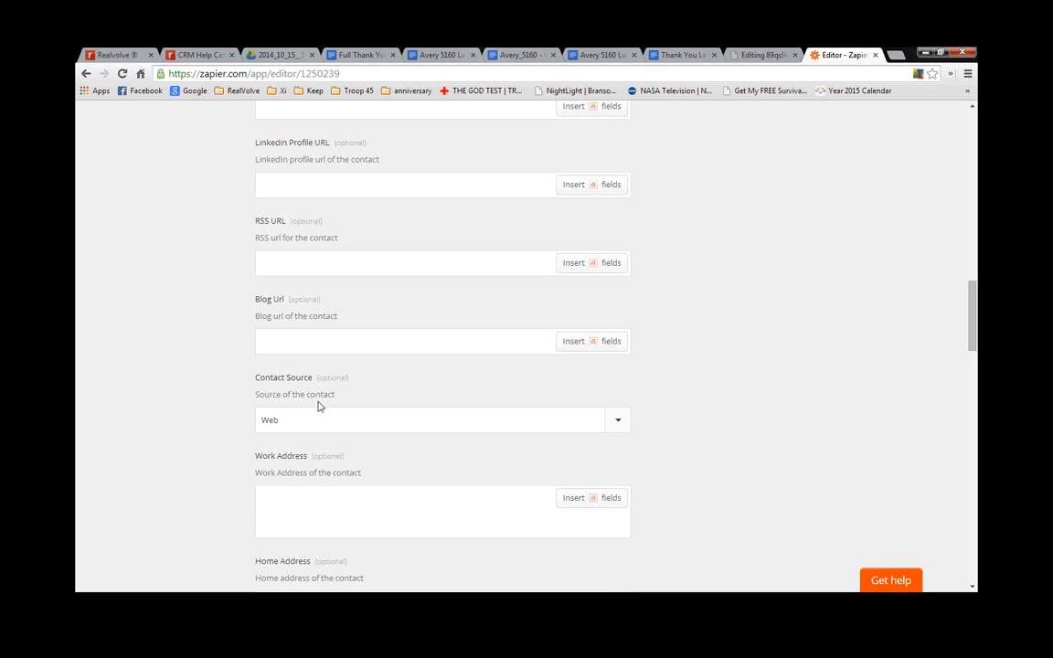
{"action": "scroll", "coordinate": [362, 408], "scroll_direction": "down", "scroll_amount": 1}
{"action": "scroll", "coordinate": [403, 444], "scroll_direction": "down", "scroll_amount": 3}
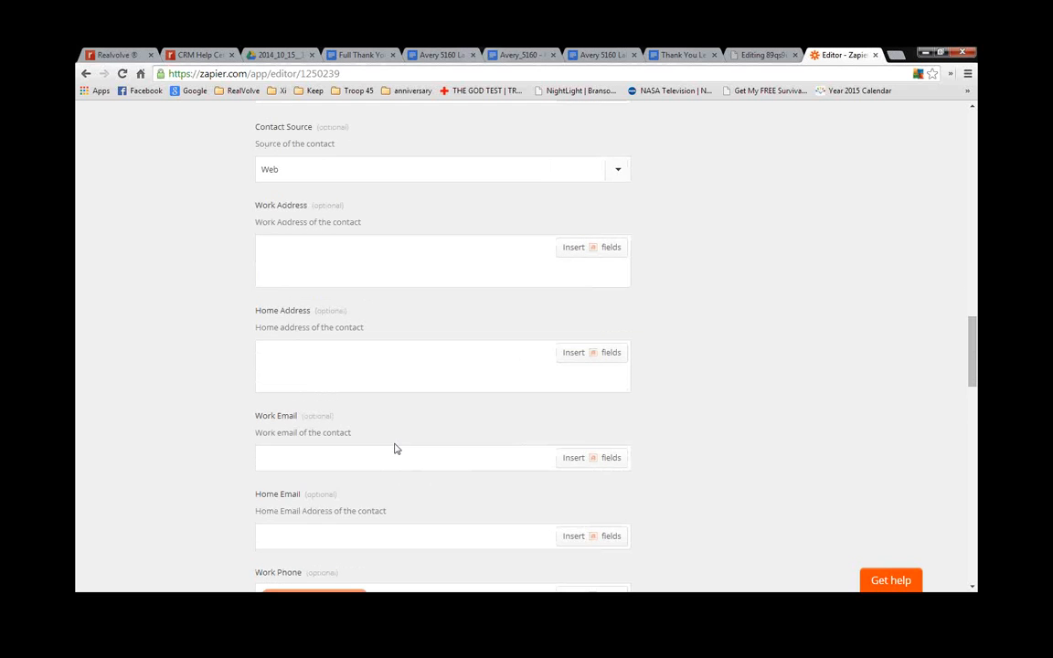
{"action": "scroll", "coordinate": [395, 448], "scroll_direction": "down", "scroll_amount": 2}
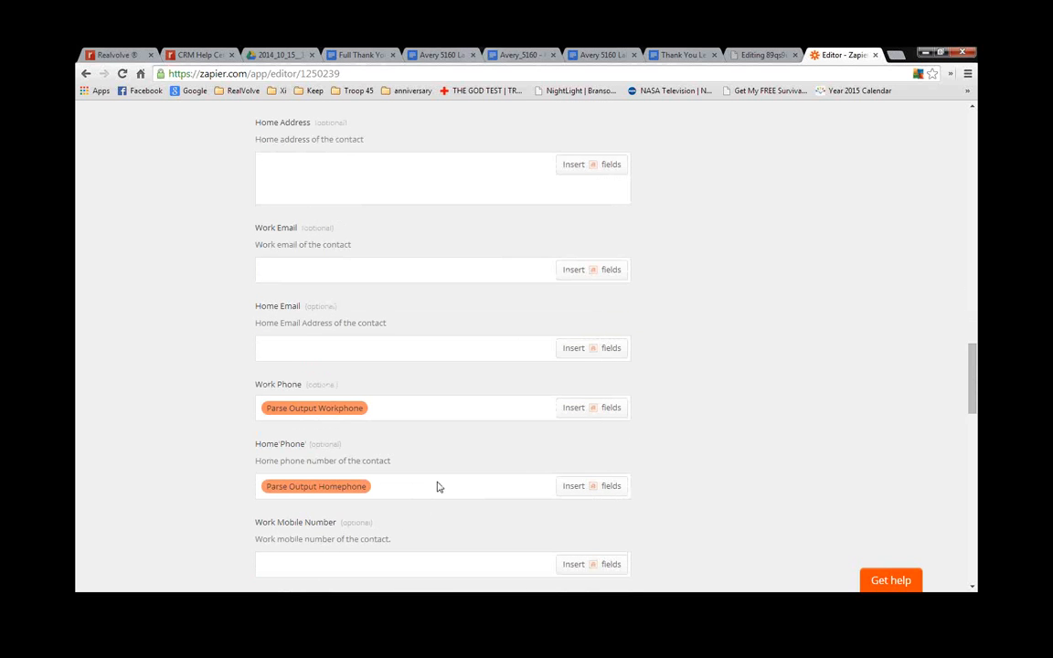
Examine the Zap's Tags, Contact Workflow and Note mappings, and look over the section for testing the Zap
{"action": "scroll", "coordinate": [345, 465], "scroll_direction": "down", "scroll_amount": 3}
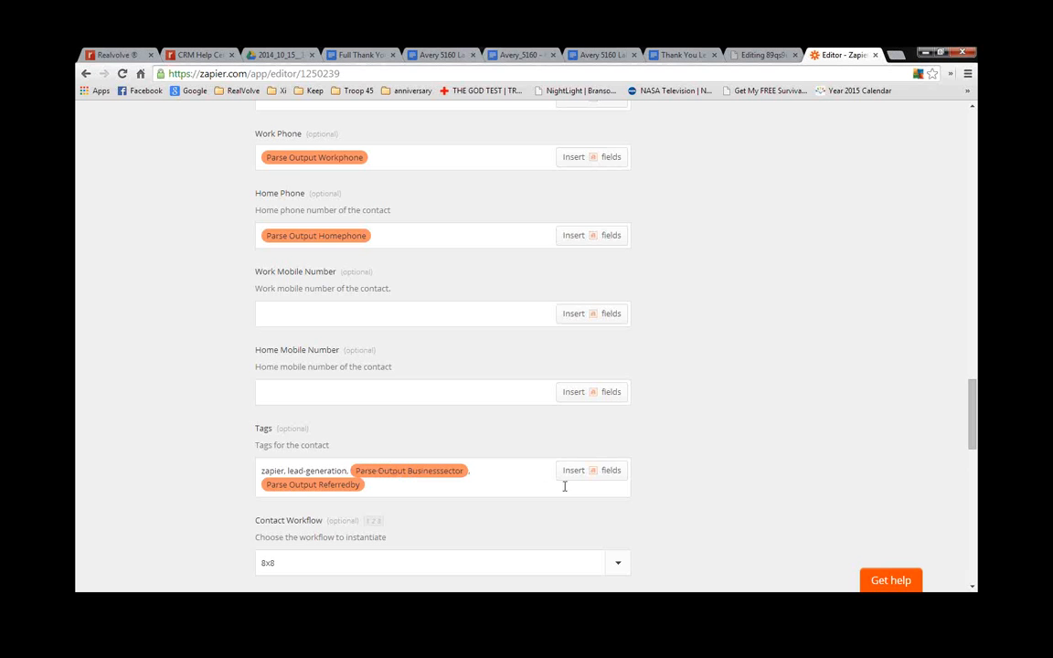
{"action": "scroll", "coordinate": [500, 498], "scroll_direction": "down", "scroll_amount": 2}
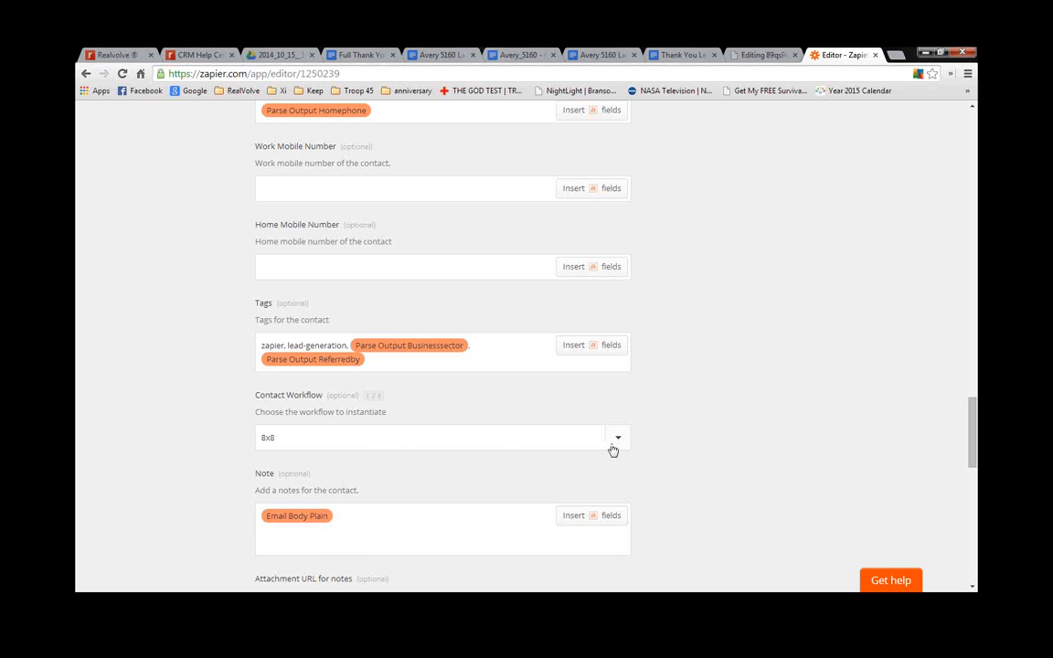
{"action": "left_click", "coordinate": [617, 442]}
{"action": "scroll", "coordinate": [673, 421], "scroll_direction": "down", "scroll_amount": 3}
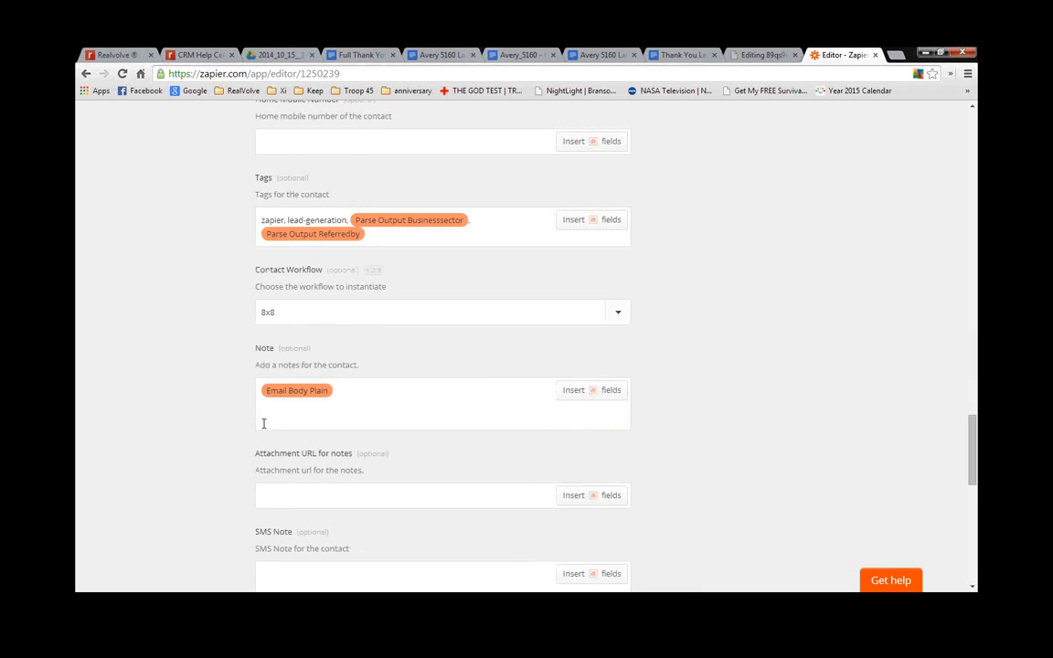
{"action": "left_click", "coordinate": [353, 402]}
{"action": "scroll", "coordinate": [353, 434], "scroll_direction": "down", "scroll_amount": 1}
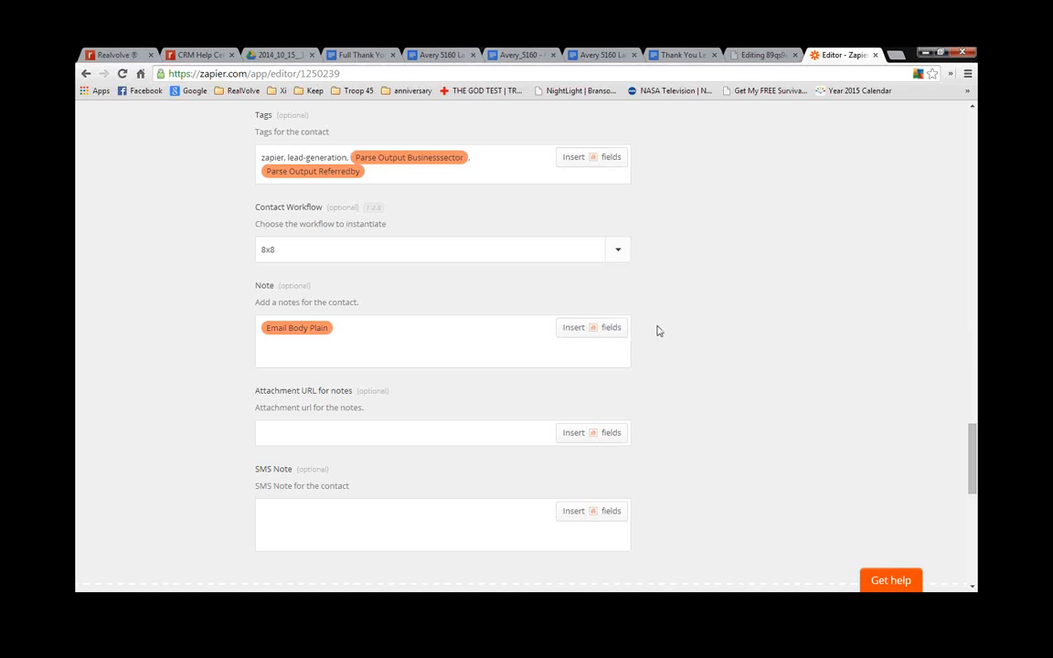
{"action": "scroll", "coordinate": [685, 301], "scroll_direction": "down", "scroll_amount": 1}
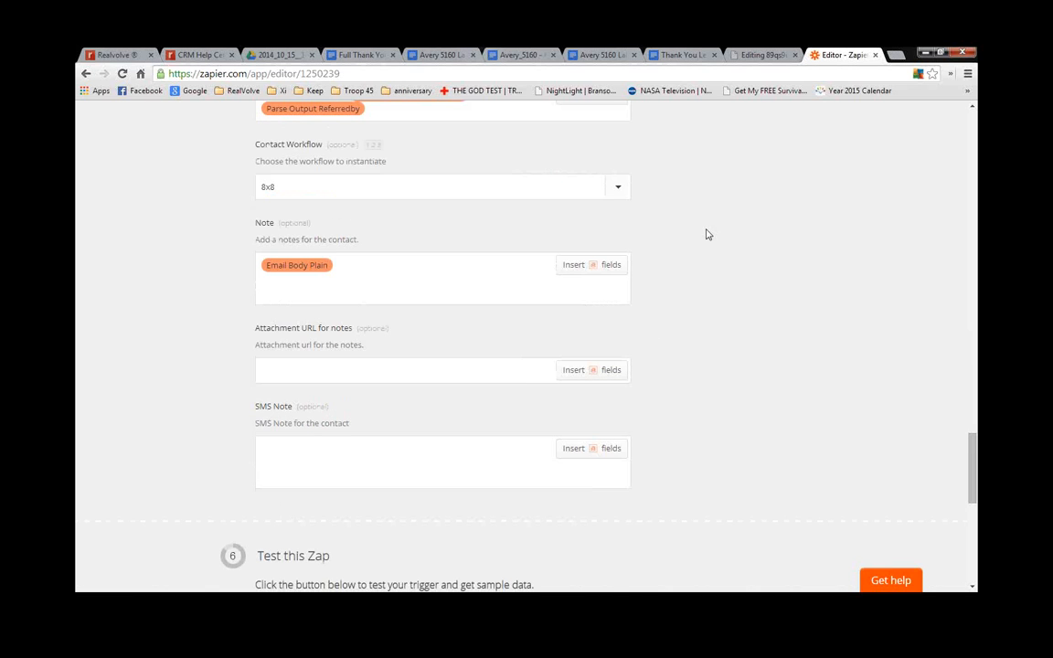
{"action": "scroll", "coordinate": [649, 430], "scroll_direction": "down", "scroll_amount": 2}
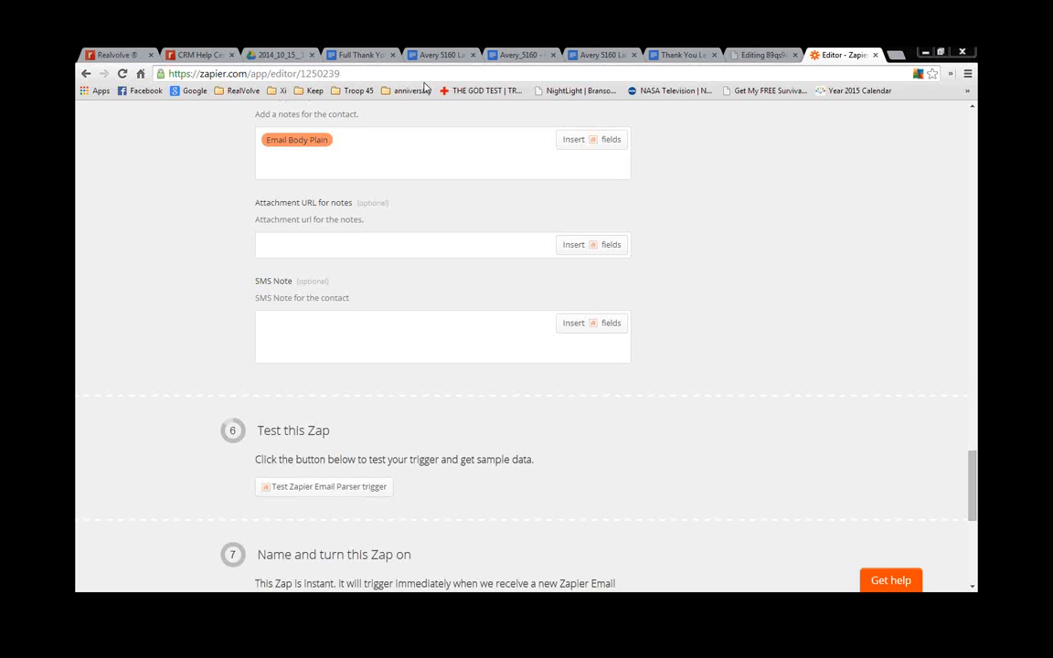
View the Tips, Tricks & Zaps article in the CRM Help Center, close it and return to the Realvolve contacts list
{"action": "left_click", "coordinate": [176, 56]}
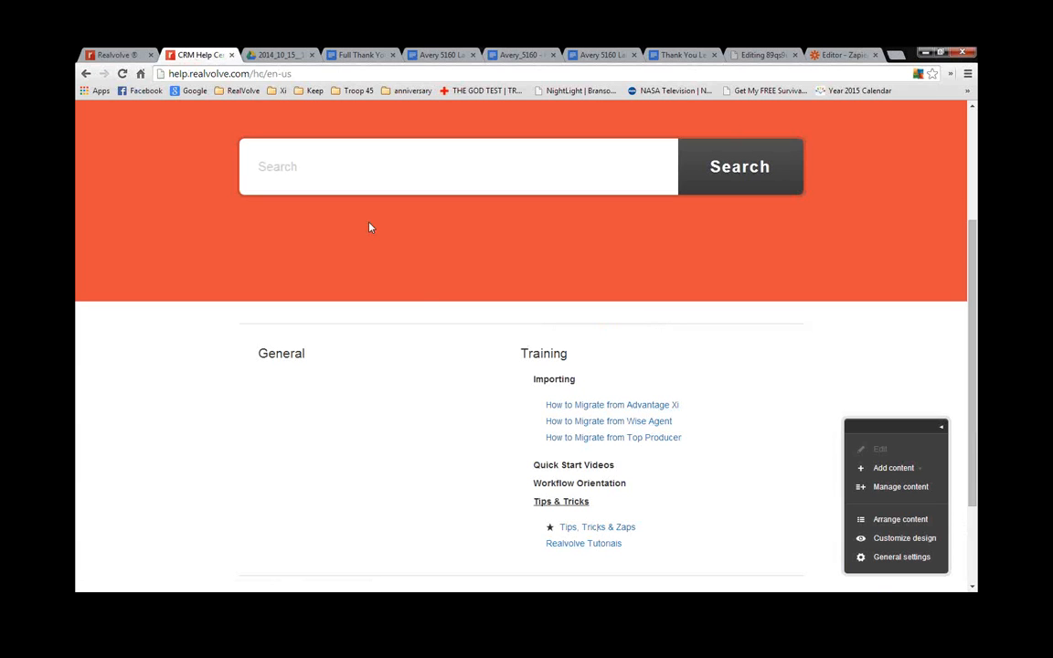
{"action": "left_click", "coordinate": [592, 530]}
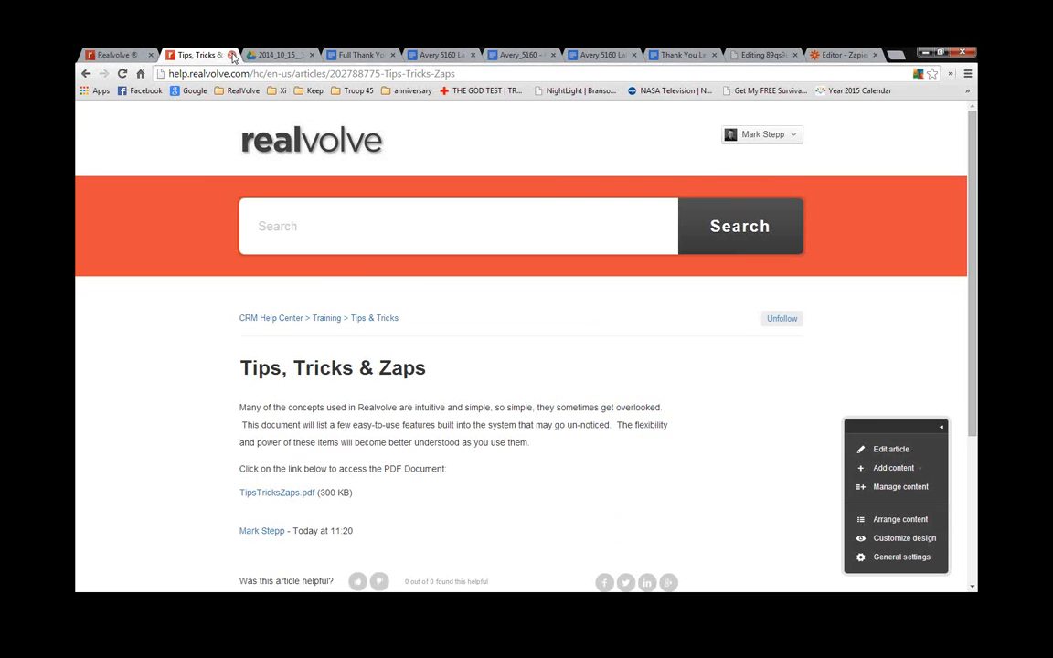
{"action": "left_click", "coordinate": [233, 56]}
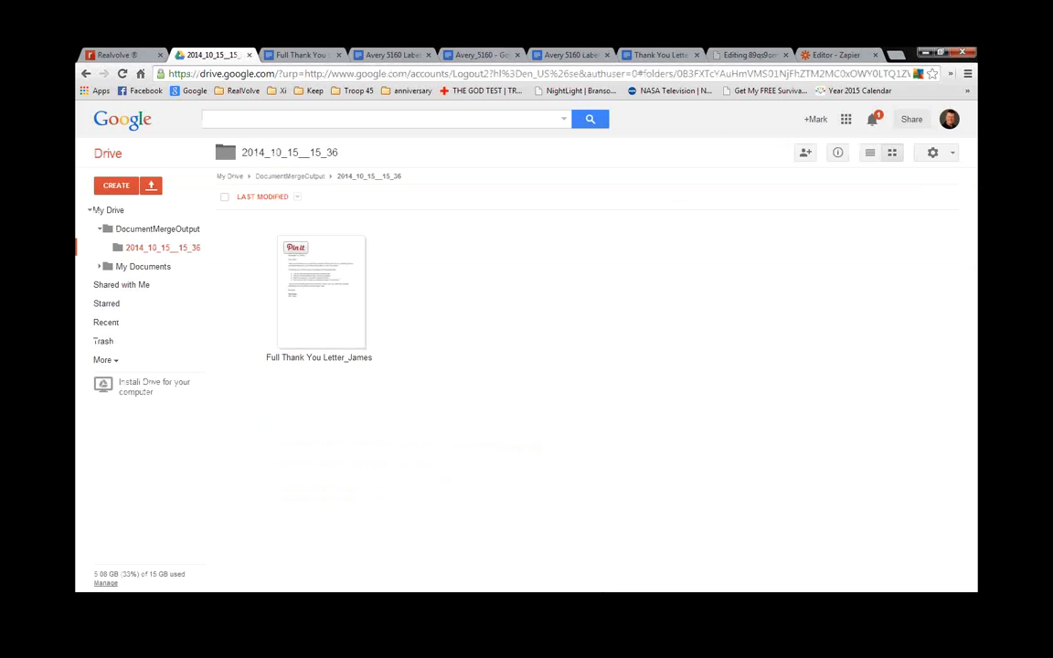
{"action": "left_click", "coordinate": [120, 57]}
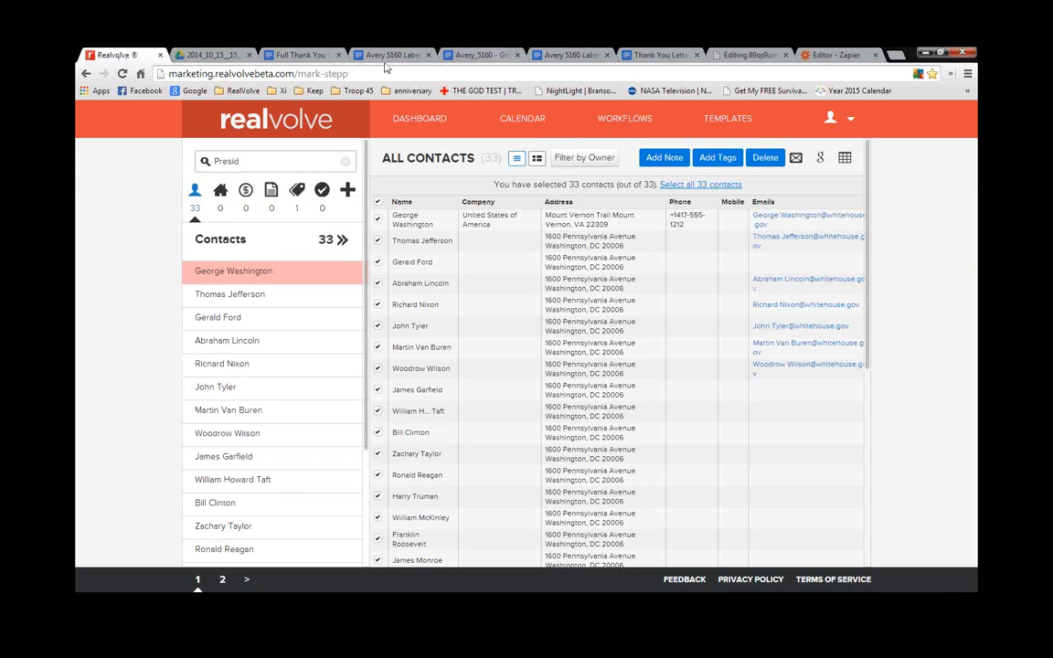